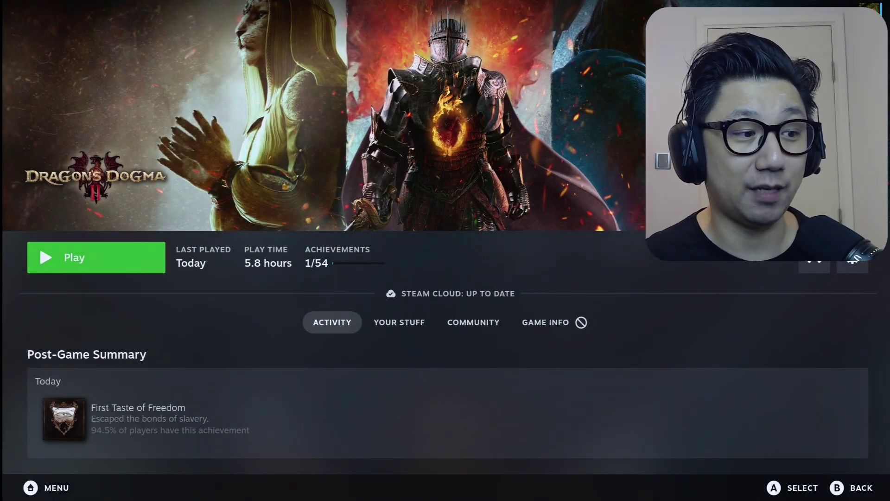
Launch Dragon's Dogma 2 from the Steam library and wait for the START GAME screen
{"action": "key", "text": "Return"}
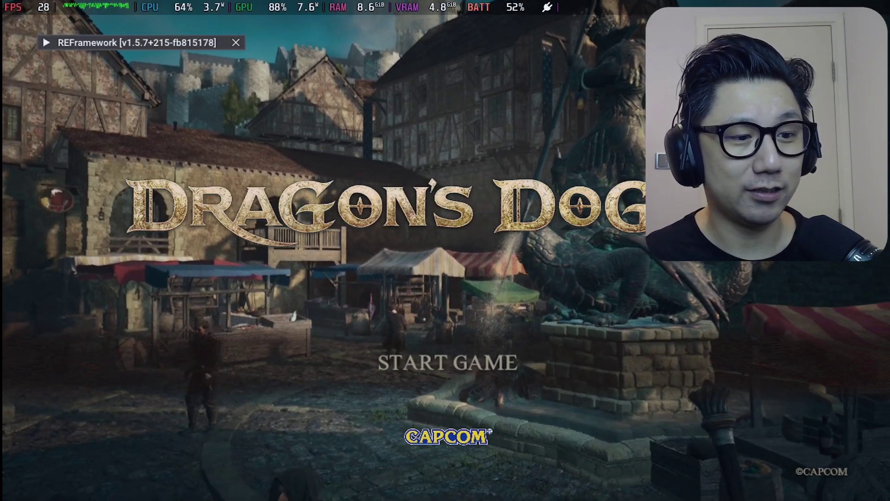
Start the game from the title screen and dismiss the graphics-adjusted notice
{"action": "key", "text": "Return"}
{"action": "key", "text": "Return"}
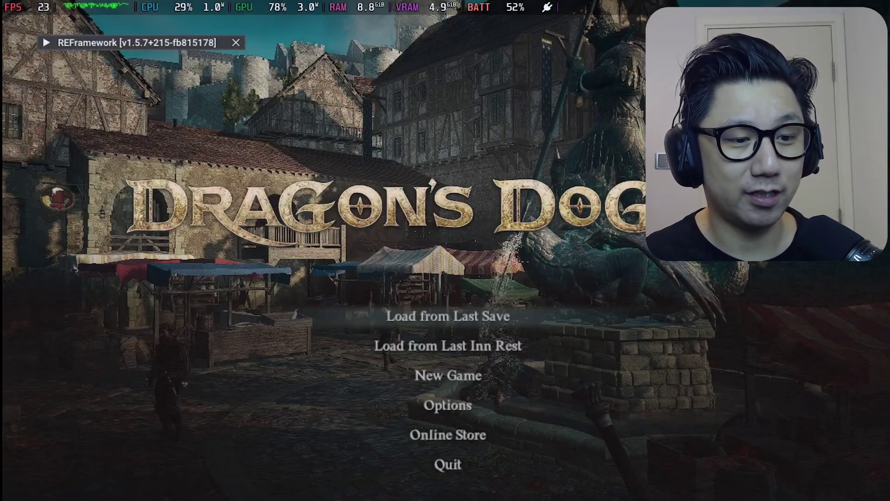
{"action": "key", "text": "Return"}
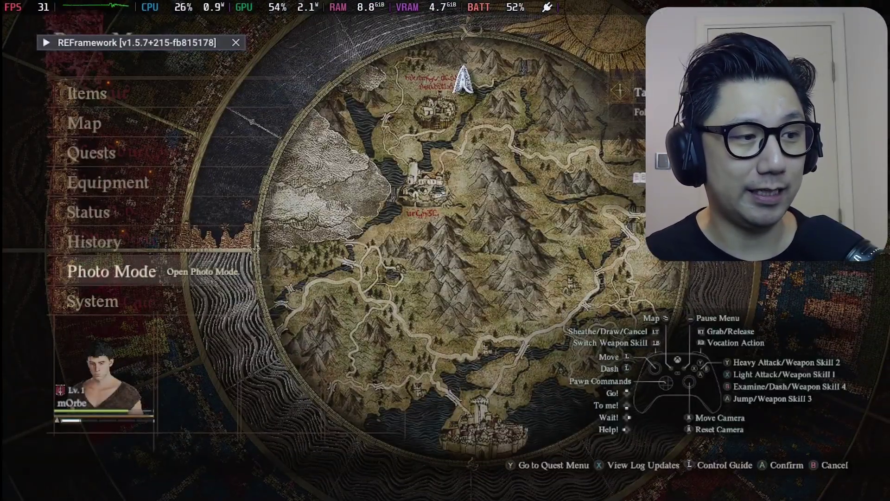
{"action": "key", "text": "Up"}
Navigate the pause menu to System > Options > Graphics and down to the upscaling settings
{"action": "key", "text": "Down"}
{"action": "key", "text": "Down"}
{"action": "key", "text": "Return"}
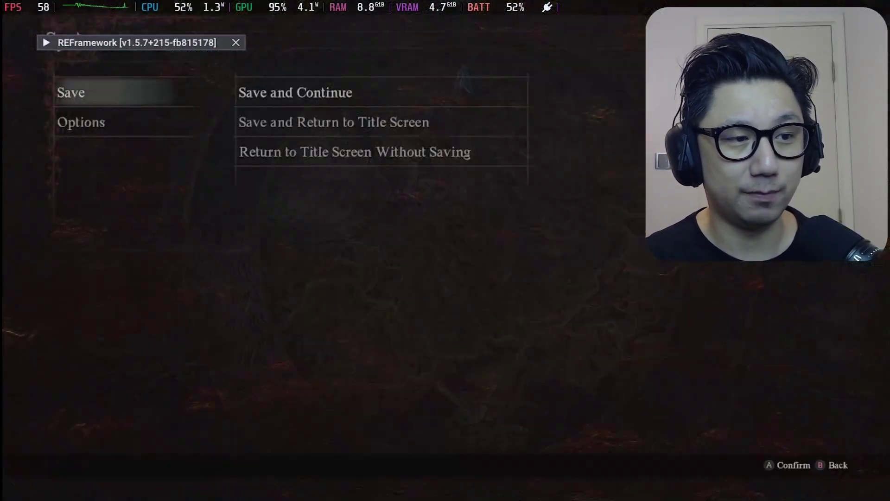
{"action": "key", "text": "Down"}
{"action": "key", "text": "Return"}
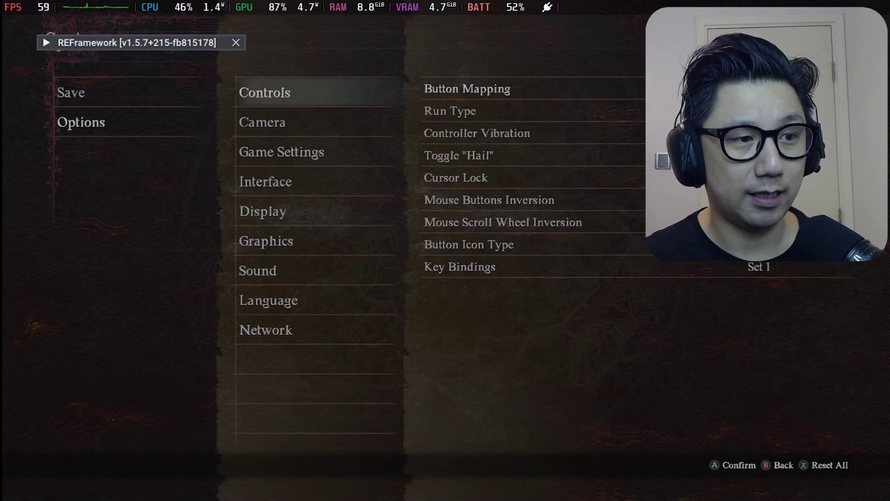
{"action": "key", "text": "Down"}
{"action": "key", "text": "Up"}
{"action": "key", "text": "Down"}
{"action": "key", "text": "Down"}
{"action": "key", "text": "Down"}
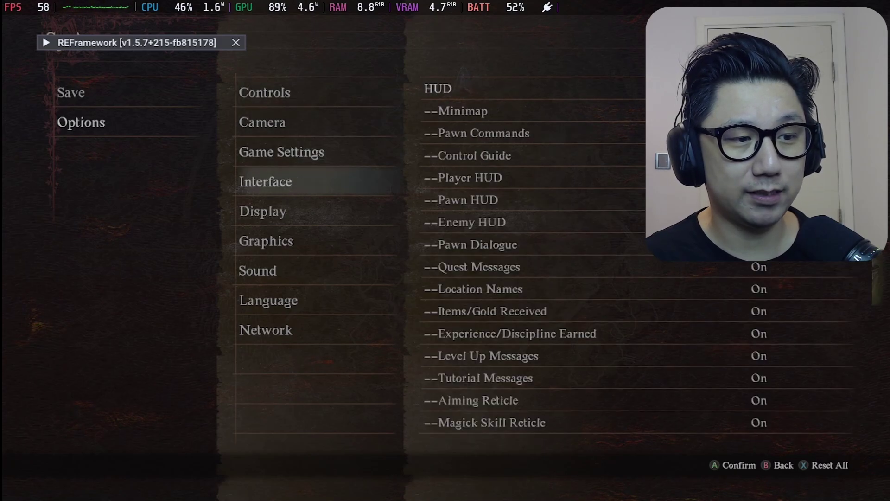
{"action": "key", "text": "Down"}
{"action": "key", "text": "Down"}
{"action": "key", "text": "Return"}
{"action": "key", "text": "Down"}
{"action": "key", "text": "Down"}
{"action": "key", "text": "Down"}
{"action": "key", "text": "Down"}
{"action": "key", "text": "Down"}
{"action": "key", "text": "Down"}
{"action": "key", "text": "Down"}
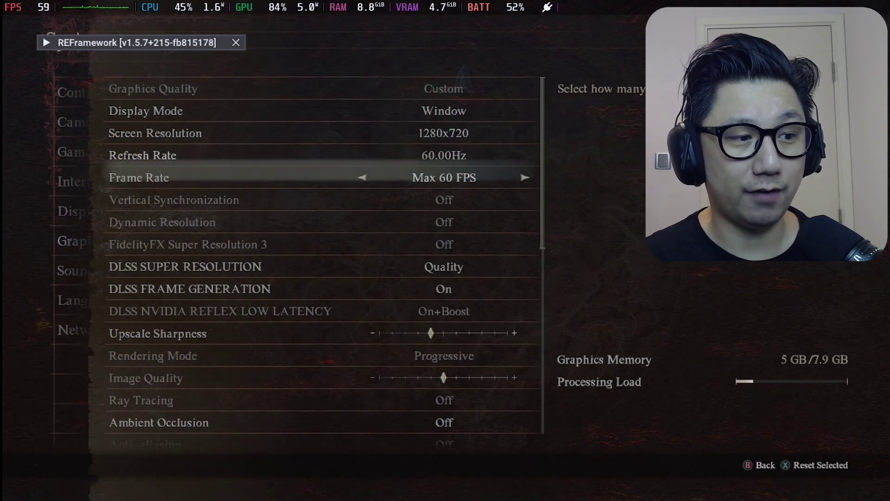
{"action": "key", "text": "Down"}
Step DLSS Super Resolution down to Off, save the graphics changes, and return to the game
{"action": "key", "text": "Left"}
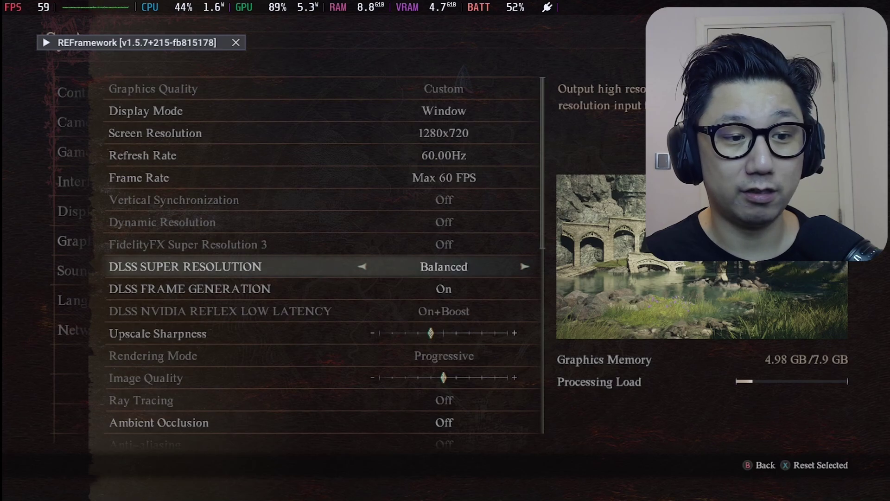
{"action": "key", "text": "Left"}
{"action": "key", "text": "Left"}
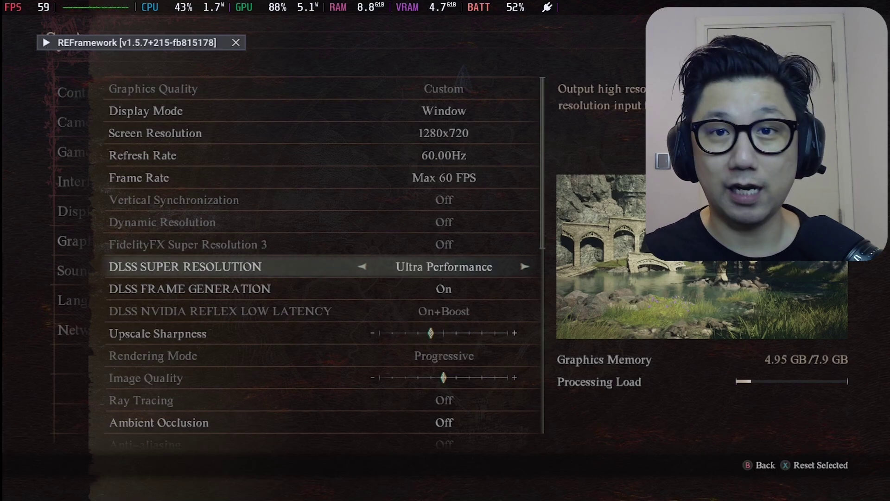
{"action": "key", "text": "Left"}
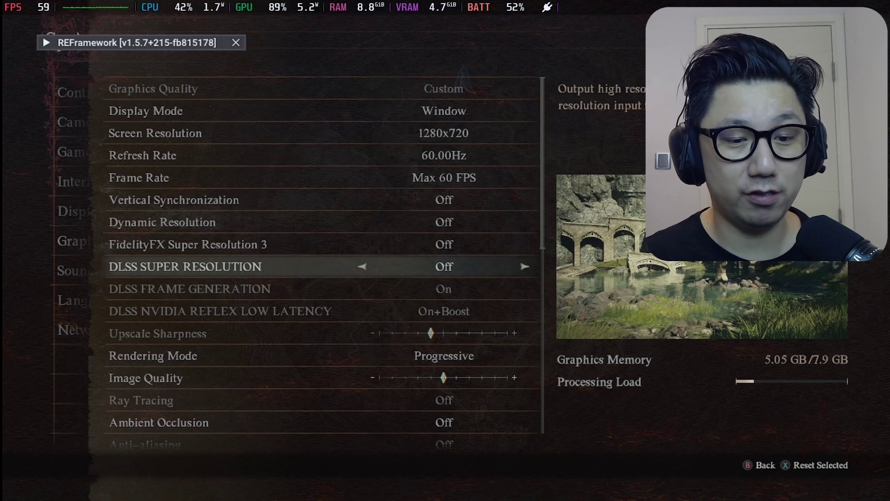
{"action": "key", "text": "Escape"}
{"action": "key", "text": "Escape"}
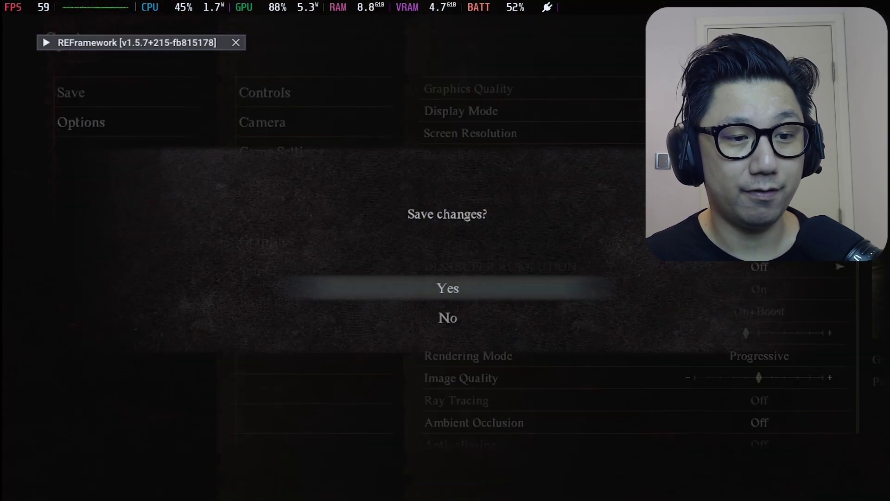
{"action": "key", "text": "Return"}
{"action": "key", "text": "Return"}
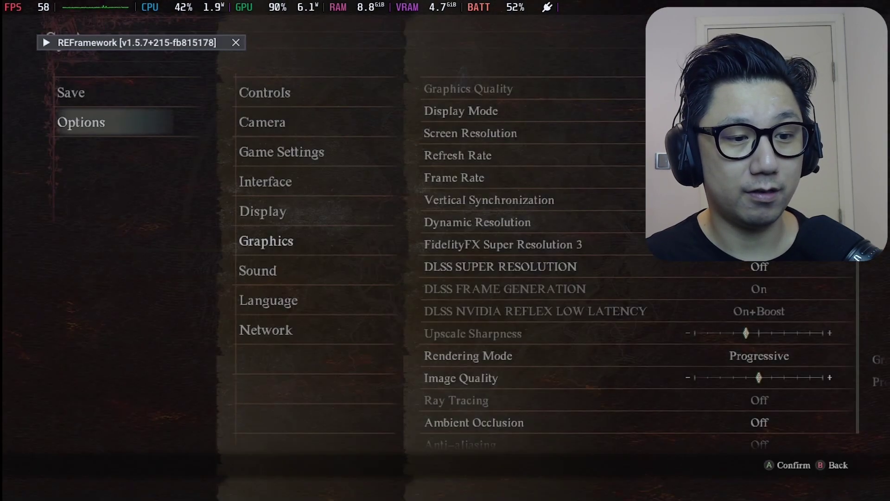
{"action": "key", "text": "Escape"}
{"action": "key", "text": "Escape"}
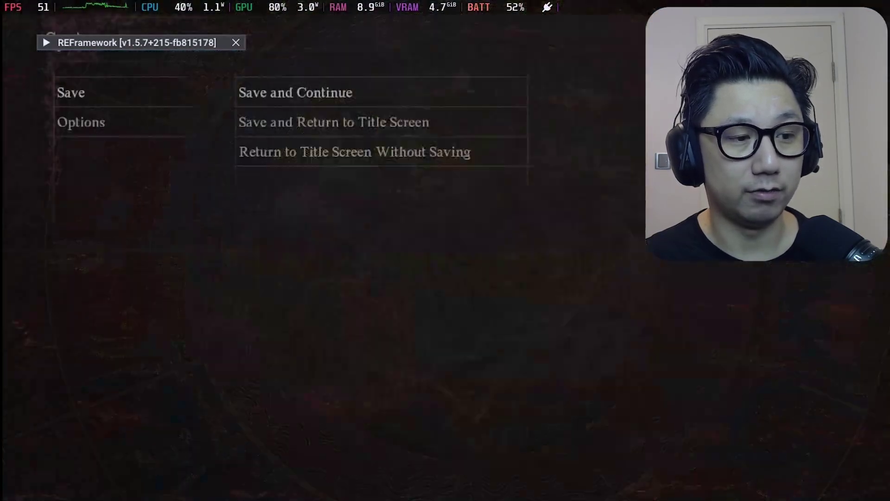
Reopen the Graphics options and turn DLSS Super Resolution back on at Performance
{"action": "key", "text": "Down"}
{"action": "key", "text": "Return"}
{"action": "key", "text": "Up"}
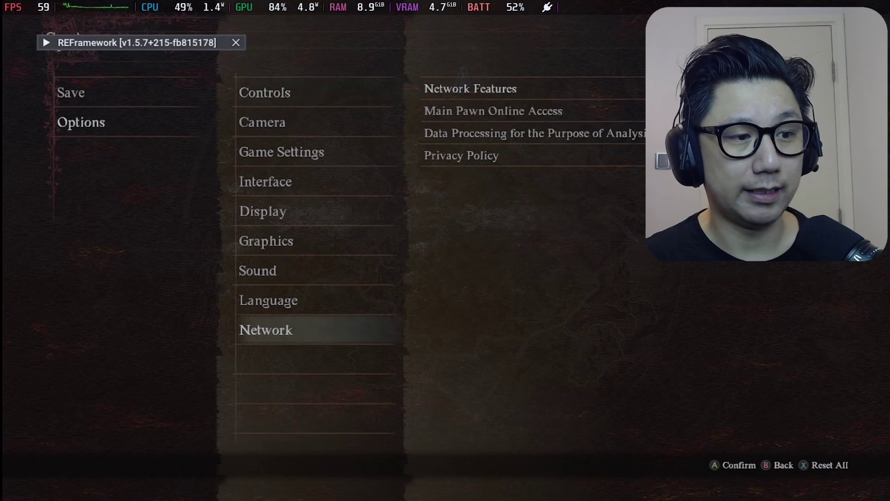
{"action": "key", "text": "Up"}
{"action": "key", "text": "Up"}
{"action": "key", "text": "Up"}
{"action": "key", "text": "Return"}
{"action": "key", "text": "Down"}
{"action": "key", "text": "Down"}
{"action": "key", "text": "Down"}
{"action": "key", "text": "Down"}
{"action": "key", "text": "Down"}
{"action": "key", "text": "Down"}
{"action": "key", "text": "Down"}
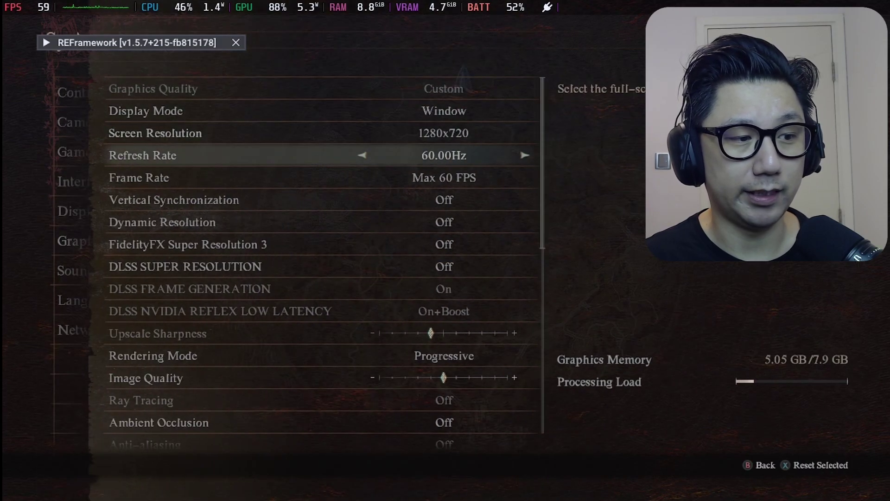
{"action": "key", "text": "Down"}
{"action": "key", "text": "Right"}
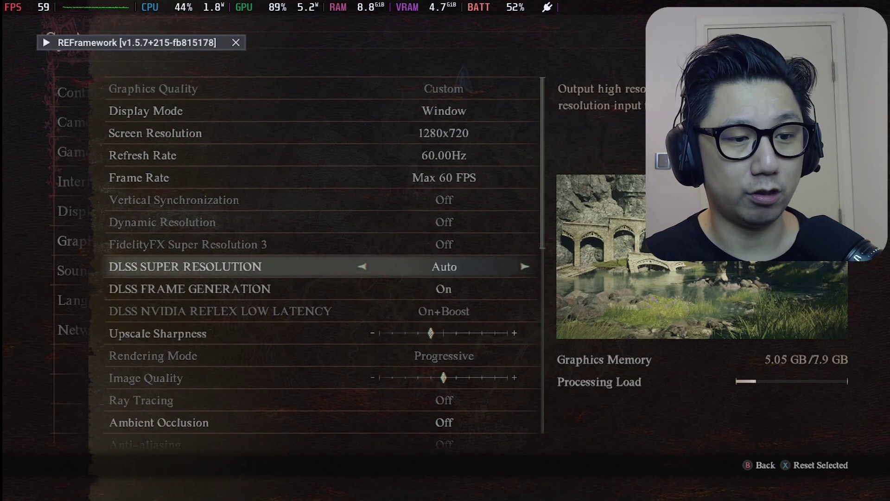
{"action": "key", "text": "Right"}
{"action": "key", "text": "Right"}
{"action": "key", "text": "Right"}
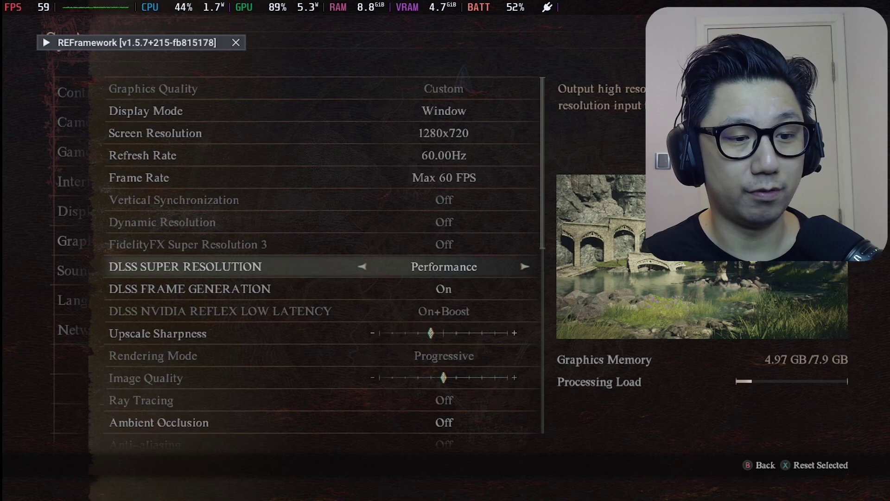
Confirm DLSS Frame Generation is On, save the graphics settings, and back out to the pause menu
{"action": "key", "text": "Down"}
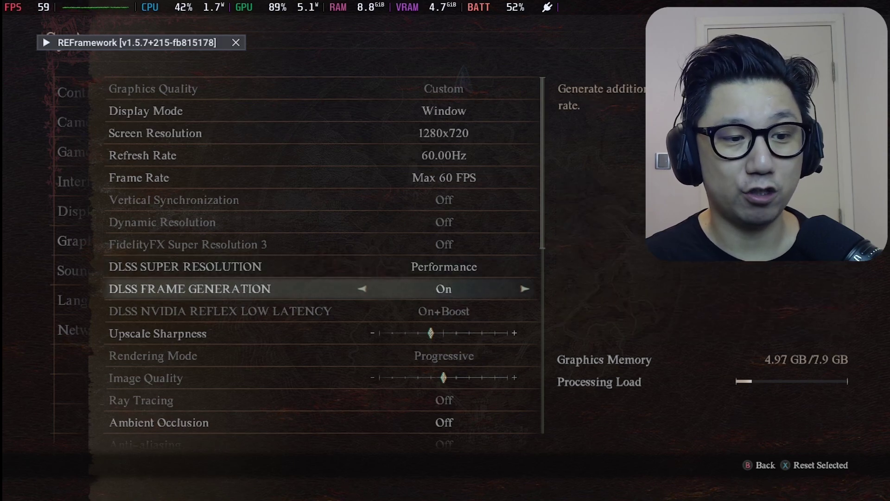
{"action": "key", "text": "Escape"}
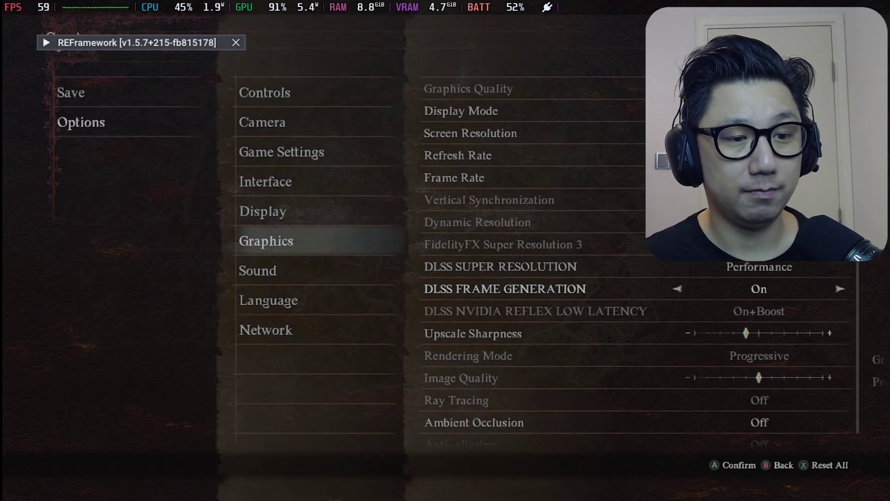
{"action": "key", "text": "Escape"}
{"action": "key", "text": "Return"}
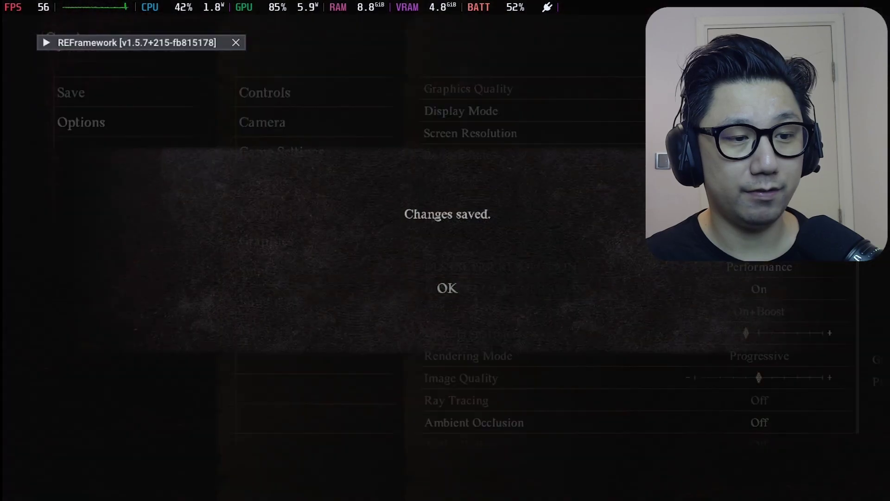
{"action": "key", "text": "Return"}
{"action": "key", "text": "Escape"}
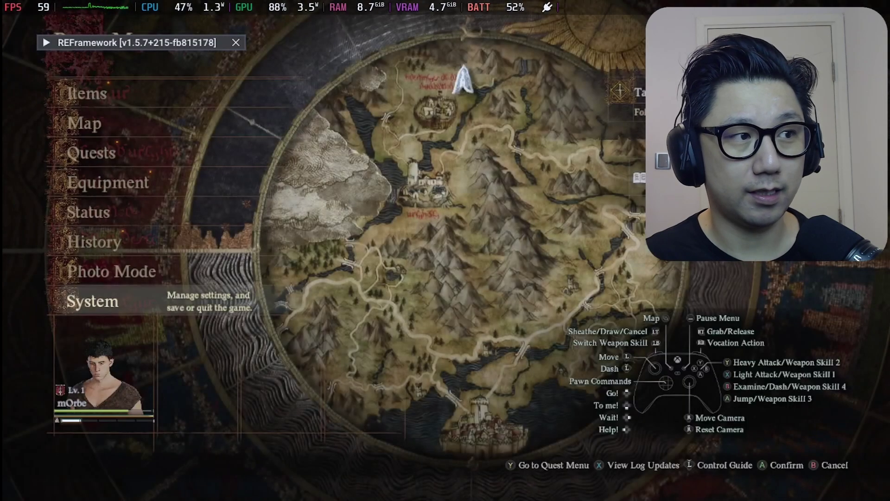
Close the pause menu and play with DLSS Performance and Frame Generation active
{"action": "key", "text": "Escape"}
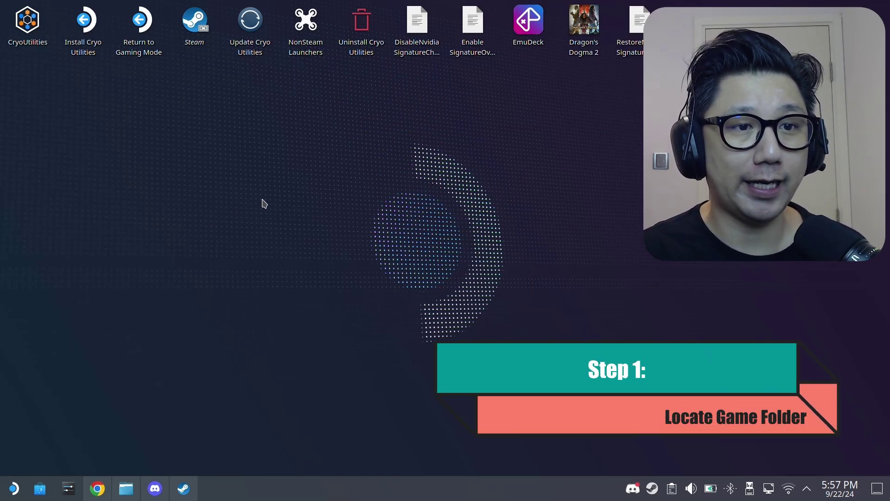
Open Dragon's Dogma 2's local install folder through Steam's Manage > Browse local files
{"action": "left_click", "coordinate": [183, 487]}
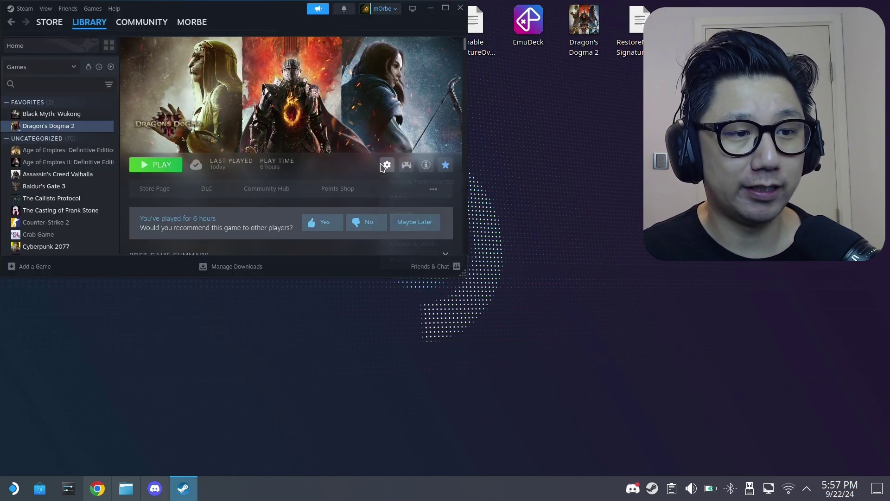
{"action": "mouse_move", "coordinate": [417, 218]}
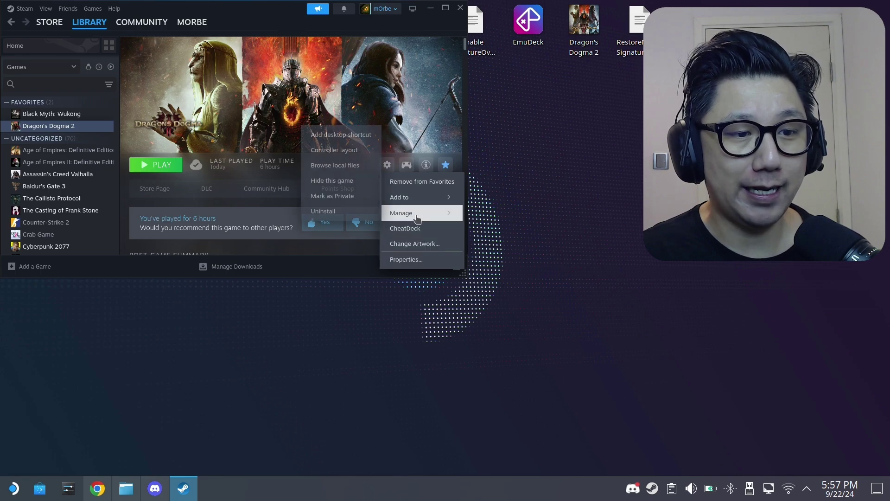
{"action": "left_click", "coordinate": [328, 172]}
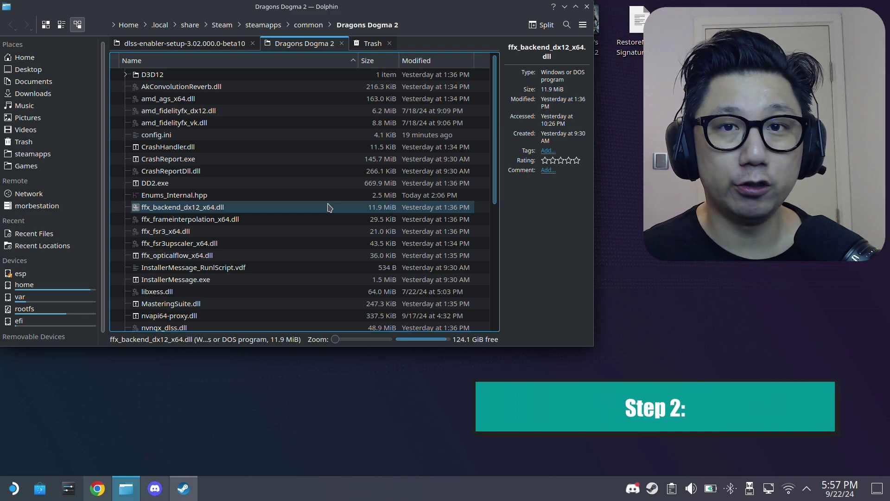
In Chrome, open the REFramework v1.5.7 release and scroll down to its Assets with DD2.zip
{"action": "left_click", "coordinate": [99, 496]}
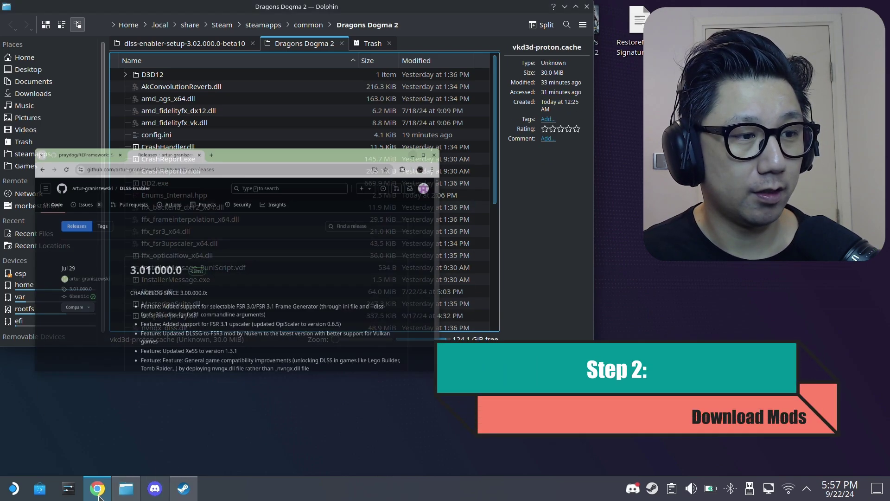
{"action": "left_click", "coordinate": [70, 18]}
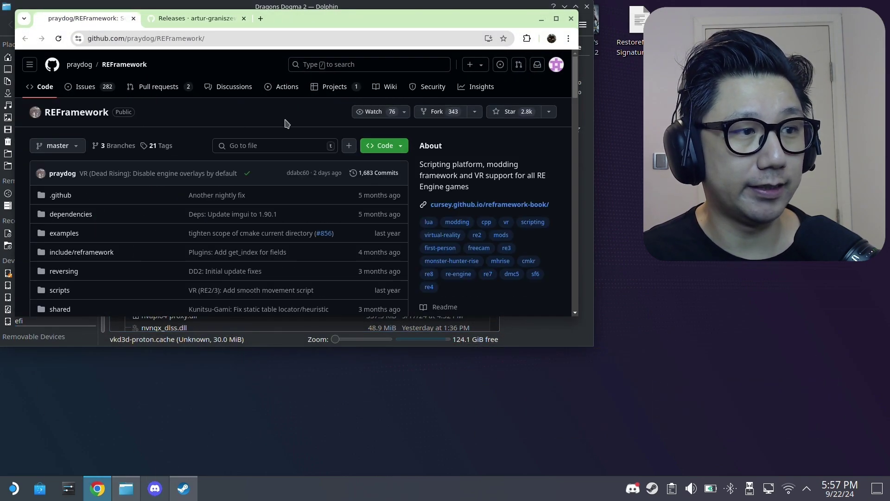
{"action": "scroll", "coordinate": [341, 166], "scroll_direction": "down", "scroll_amount": 5}
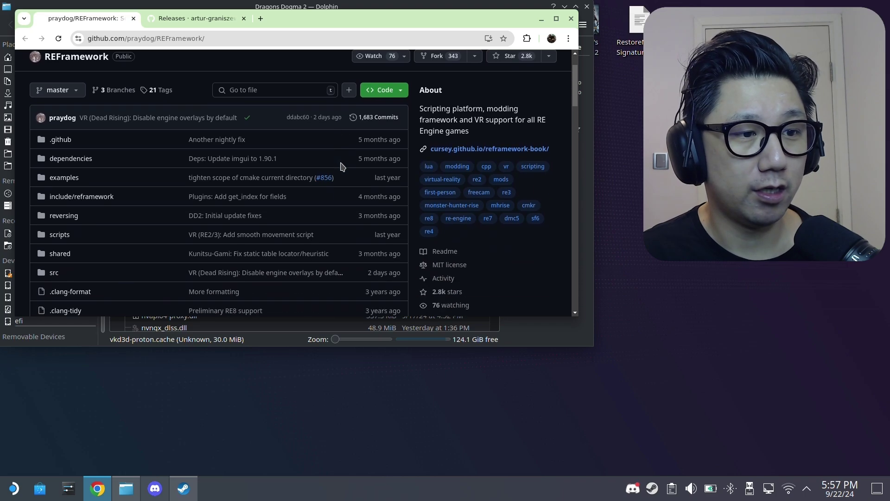
{"action": "scroll", "coordinate": [421, 197], "scroll_direction": "up", "scroll_amount": 5}
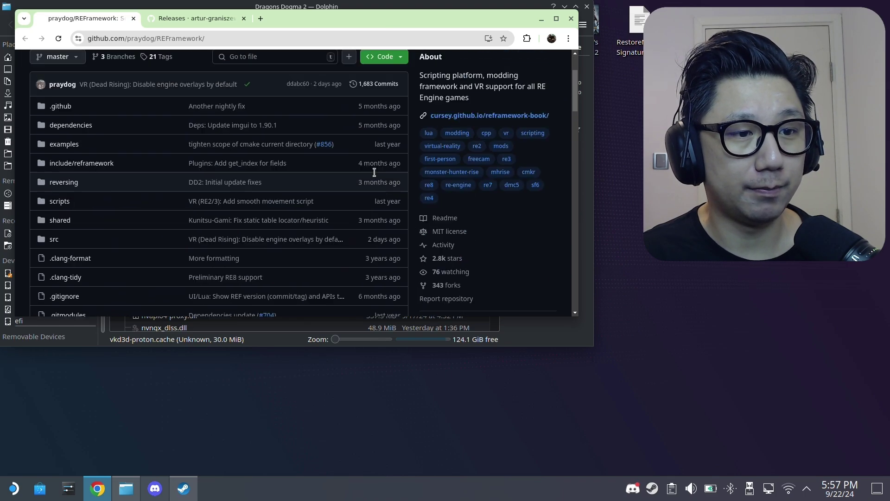
{"action": "scroll", "coordinate": [323, 172], "scroll_direction": "down", "scroll_amount": 5}
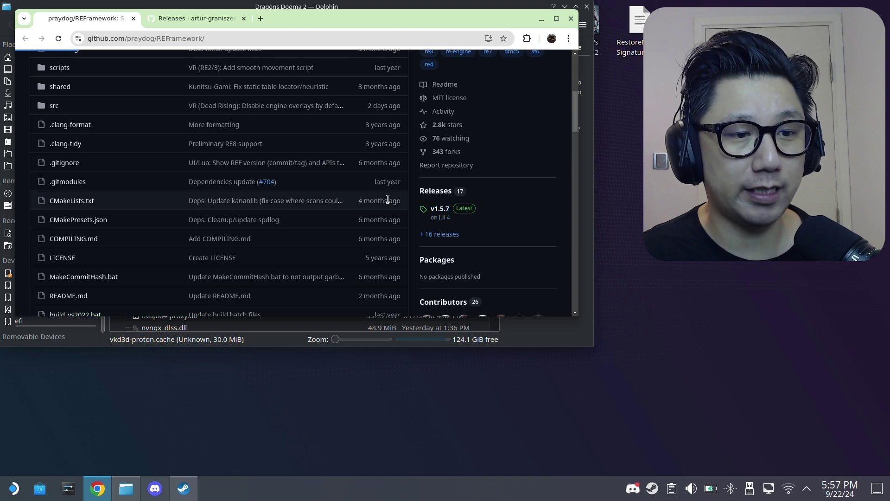
{"action": "scroll", "coordinate": [209, 208], "scroll_direction": "down", "scroll_amount": 4}
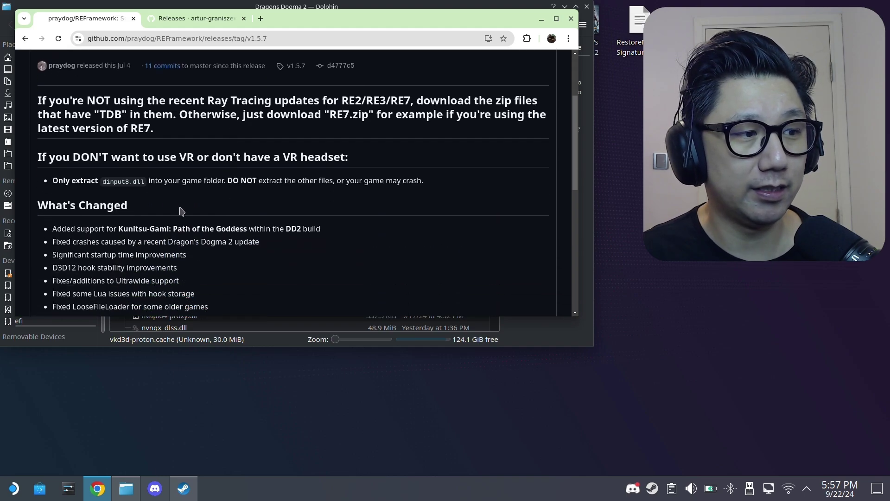
{"action": "scroll", "coordinate": [153, 218], "scroll_direction": "down", "scroll_amount": 1}
{"action": "scroll", "coordinate": [184, 210], "scroll_direction": "down", "scroll_amount": 4}
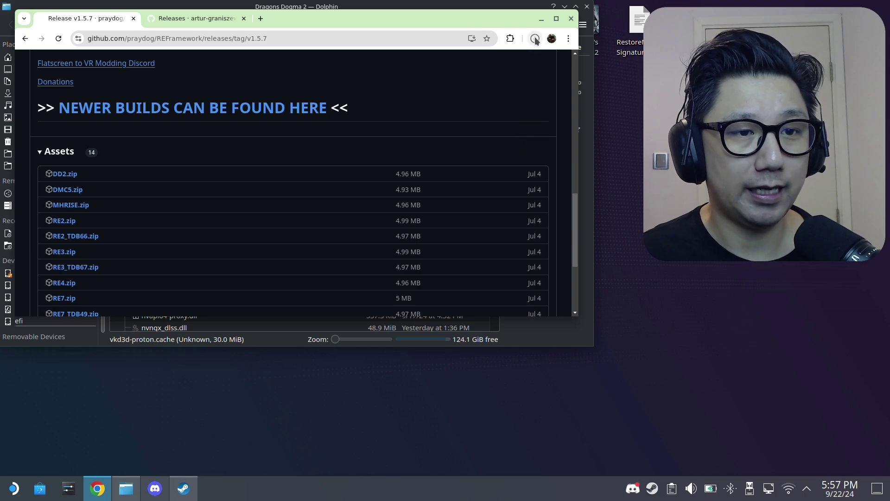
Switch to the DLSS-Enabler Releases tab showing the 3.01.000.0 release
{"action": "key", "text": "ctrl+Tab"}
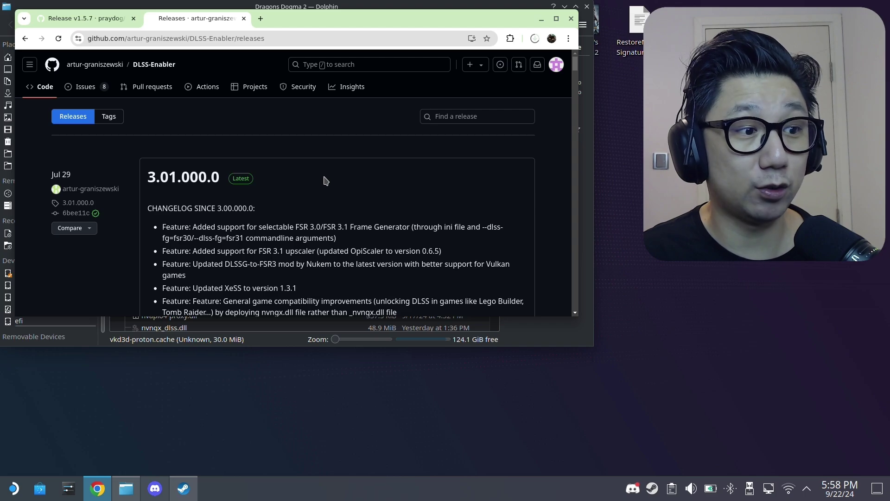
Scroll the DLSS-Enabler releases page down to the 3.02.000.0 BETA 10 release
{"action": "scroll", "coordinate": [326, 180], "scroll_direction": "down", "scroll_amount": 10}
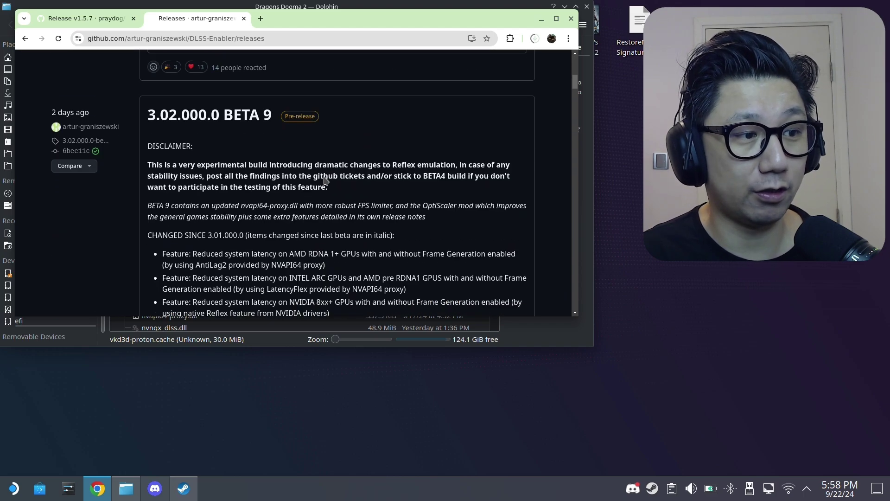
{"action": "scroll", "coordinate": [326, 180], "scroll_direction": "up", "scroll_amount": 6}
{"action": "scroll", "coordinate": [326, 181], "scroll_direction": "up", "scroll_amount": 4}
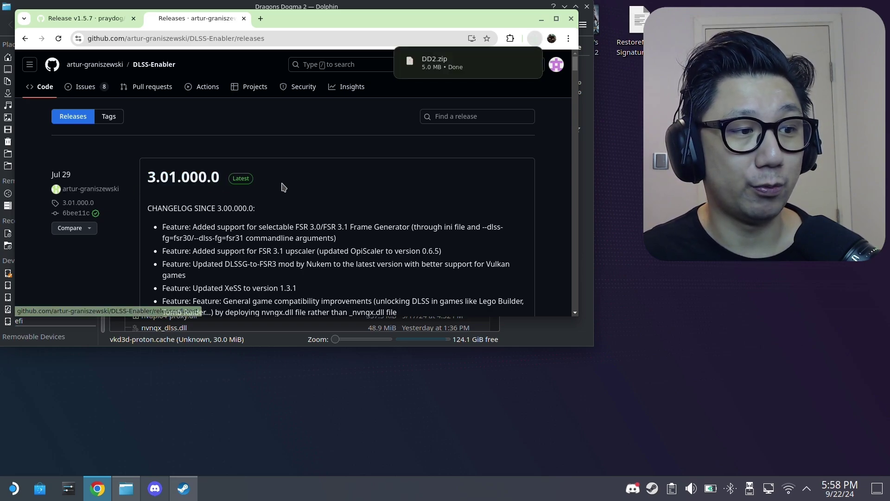
{"action": "scroll", "coordinate": [285, 188], "scroll_direction": "down", "scroll_amount": 10}
{"action": "scroll", "coordinate": [289, 195], "scroll_direction": "down", "scroll_amount": 2}
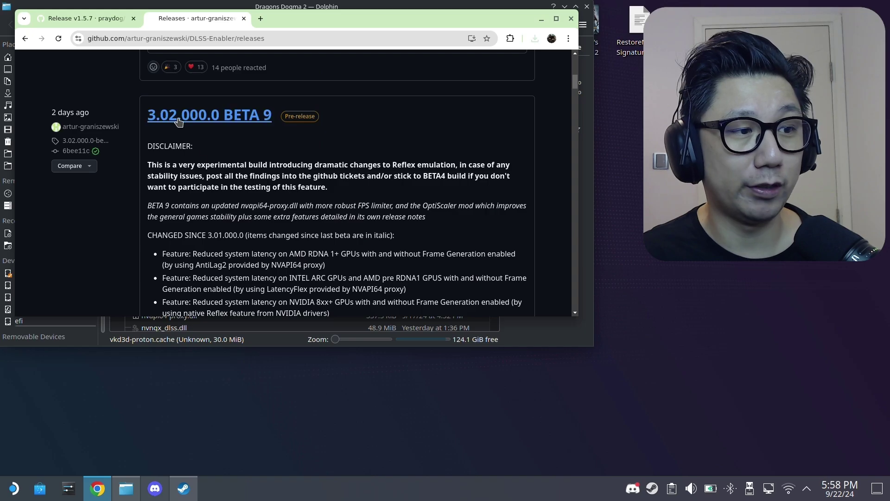
{"action": "scroll", "coordinate": [259, 139], "scroll_direction": "down", "scroll_amount": 15}
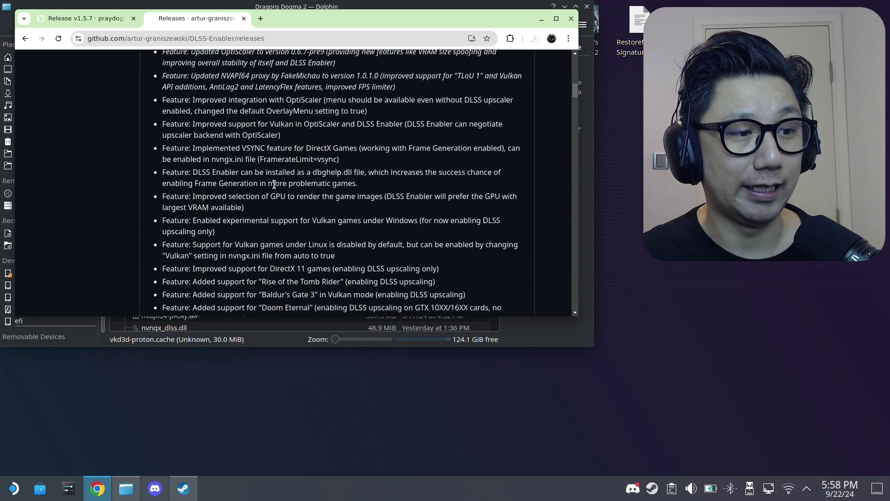
{"action": "scroll", "coordinate": [274, 184], "scroll_direction": "up", "scroll_amount": 10}
{"action": "scroll", "coordinate": [274, 184], "scroll_direction": "down", "scroll_amount": 8}
{"action": "scroll", "coordinate": [274, 184], "scroll_direction": "up", "scroll_amount": 6}
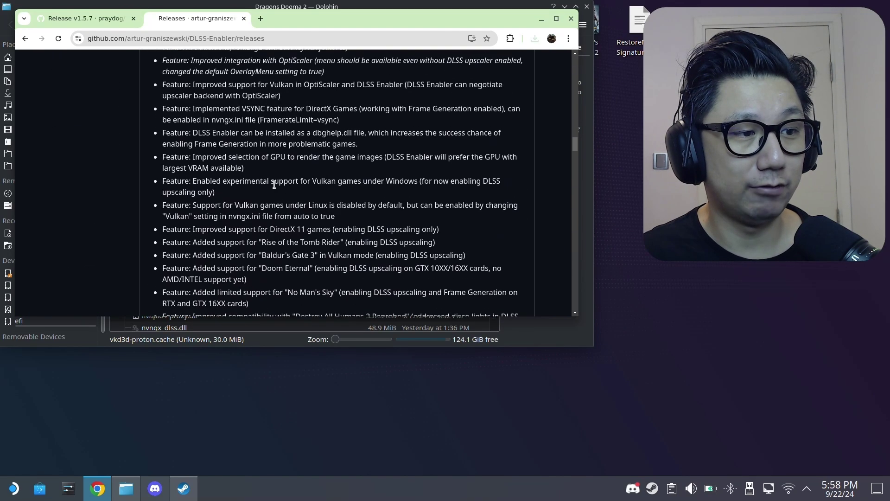
{"action": "scroll", "coordinate": [274, 184], "scroll_direction": "down", "scroll_amount": 12}
{"action": "scroll", "coordinate": [274, 184], "scroll_direction": "down", "scroll_amount": 5}
{"action": "scroll", "coordinate": [274, 184], "scroll_direction": "up", "scroll_amount": 4}
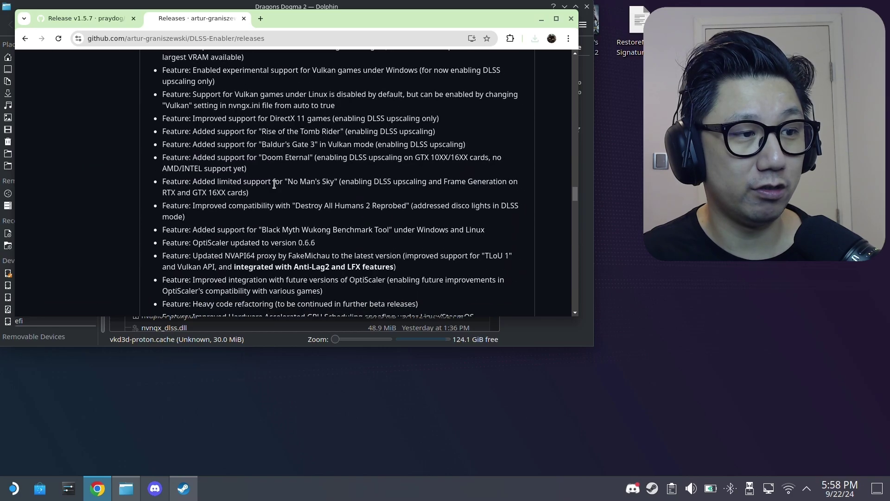
{"action": "scroll", "coordinate": [274, 184], "scroll_direction": "down", "scroll_amount": 6}
{"action": "scroll", "coordinate": [274, 184], "scroll_direction": "up", "scroll_amount": 7}
{"action": "scroll", "coordinate": [274, 184], "scroll_direction": "up", "scroll_amount": 3}
{"action": "scroll", "coordinate": [273, 181], "scroll_direction": "down", "scroll_amount": 10}
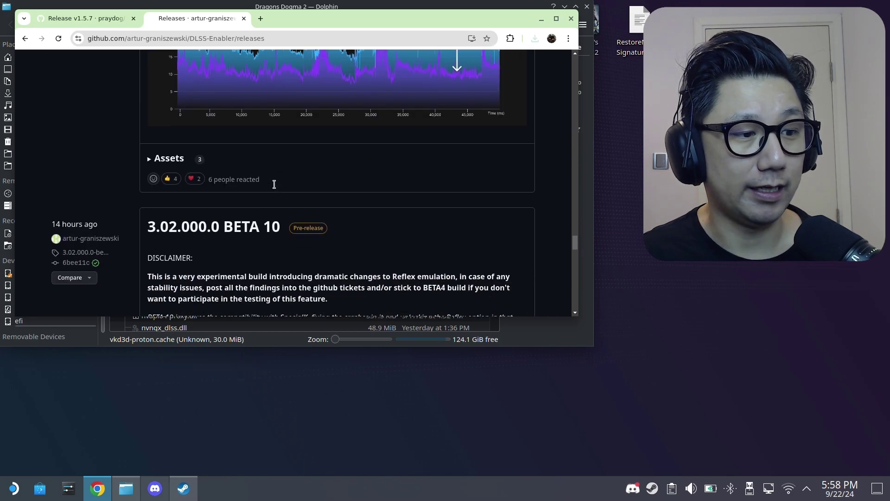
{"action": "scroll", "coordinate": [215, 231], "scroll_direction": "up", "scroll_amount": 5}
{"action": "scroll", "coordinate": [215, 231], "scroll_direction": "down", "scroll_amount": 3}
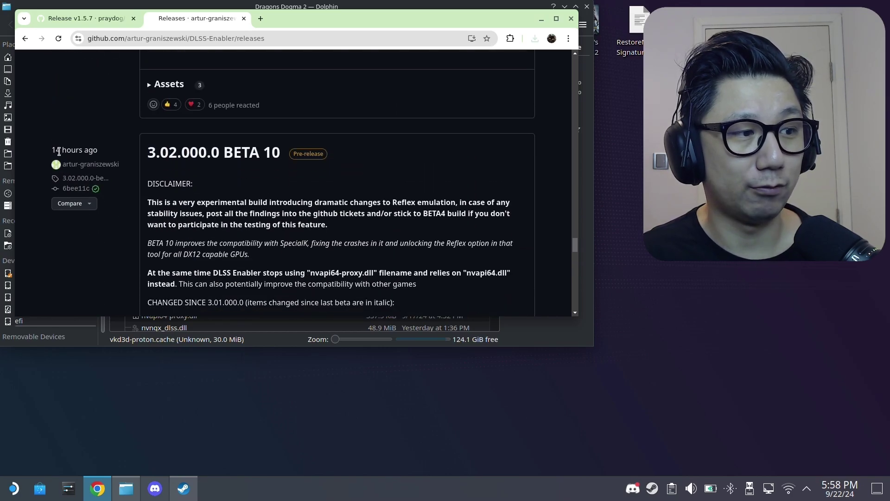
Expand BETA 10's Assets to reveal dlss-enabler-setup-3.02.000.0-beta10.exe, then bring Dolphin forward
{"action": "mouse_move", "coordinate": [60, 151]}
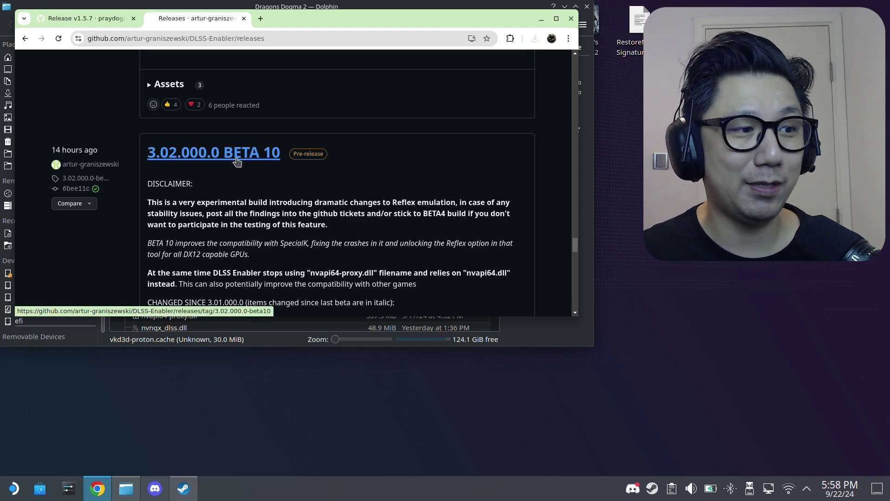
{"action": "scroll", "coordinate": [237, 161], "scroll_direction": "down", "scroll_amount": 2}
{"action": "scroll", "coordinate": [185, 186], "scroll_direction": "up", "scroll_amount": 1}
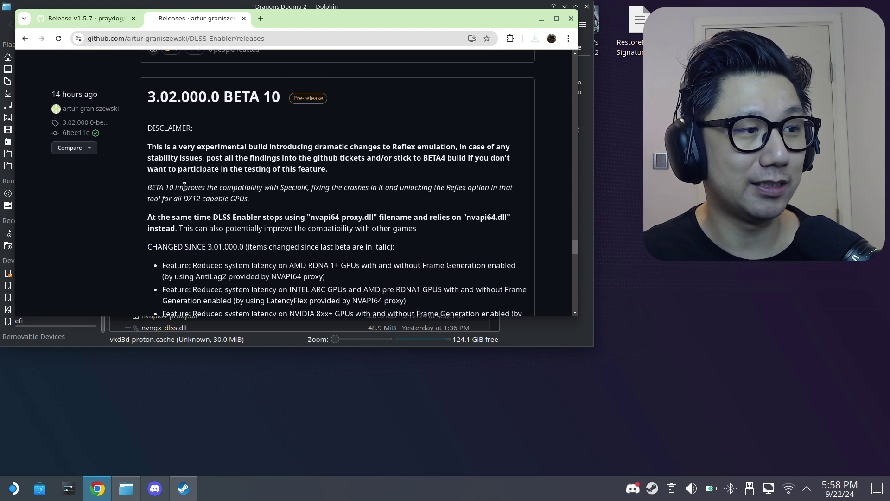
{"action": "scroll", "coordinate": [235, 209], "scroll_direction": "down", "scroll_amount": 10}
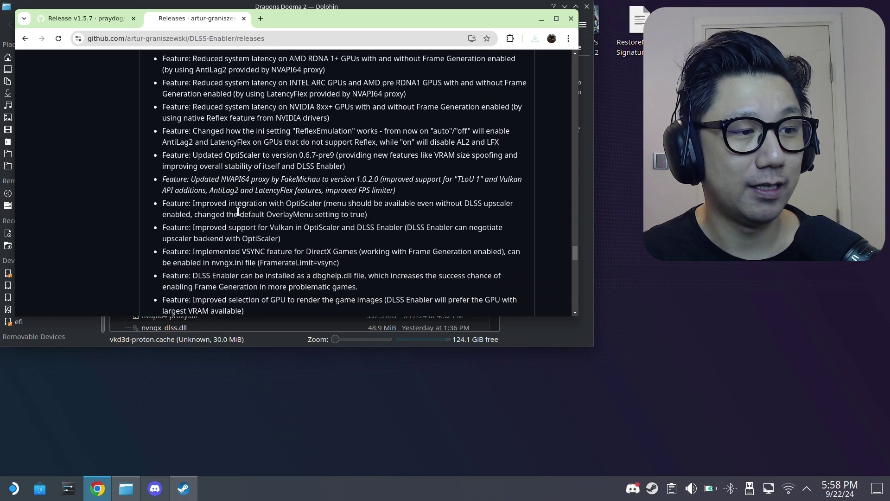
{"action": "scroll", "coordinate": [236, 208], "scroll_direction": "down", "scroll_amount": 6}
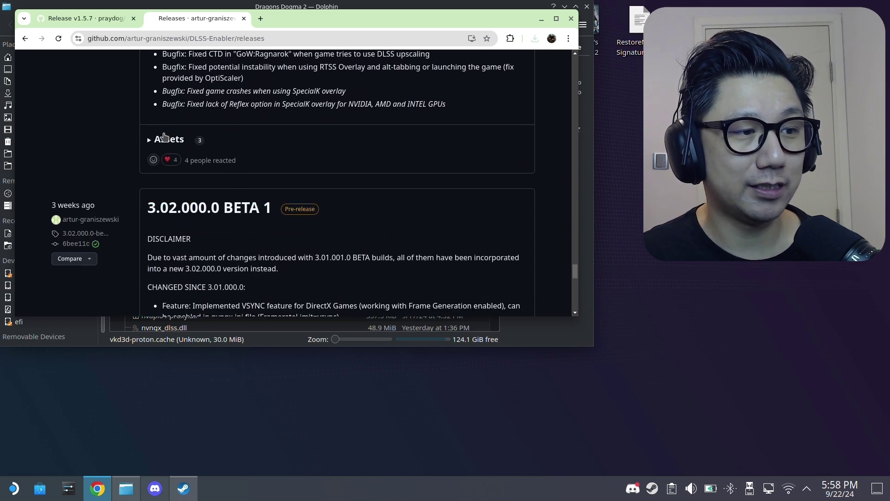
{"action": "left_click", "coordinate": [166, 140]}
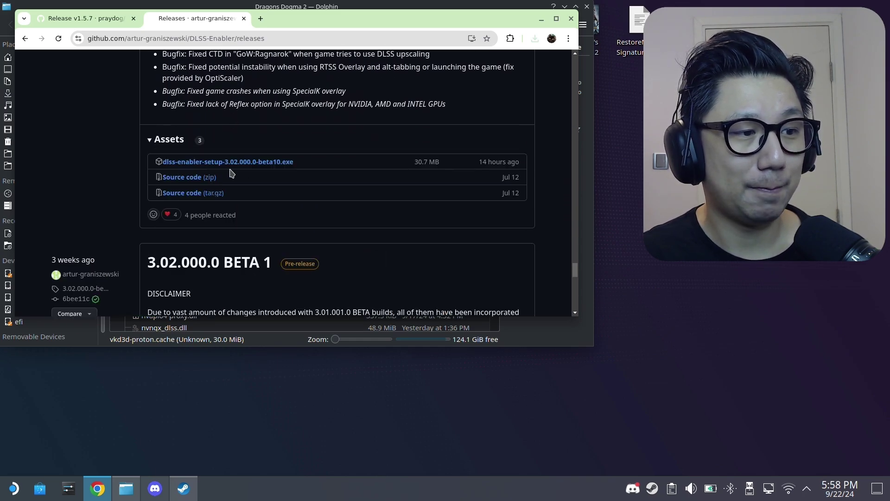
{"action": "left_click", "coordinate": [131, 490]}
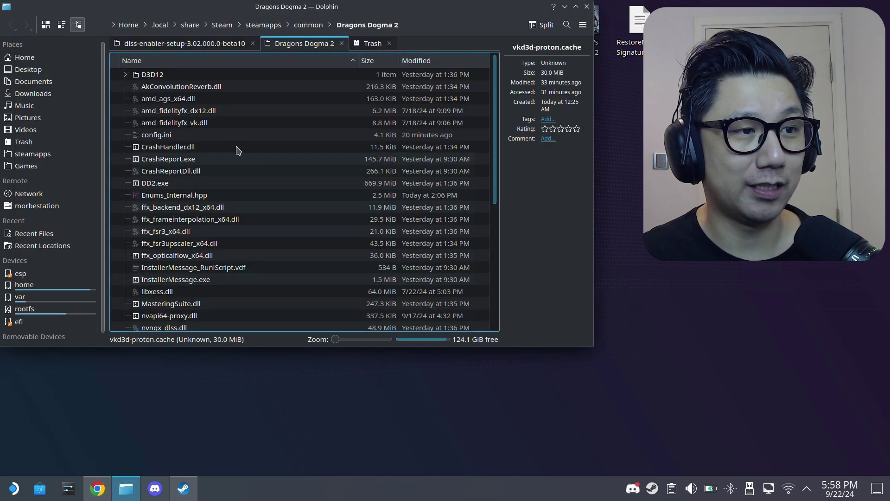
Open Downloads in Dolphin, look inside the beta10 folder, and return to Downloads
{"action": "left_click", "coordinate": [371, 45]}
{"action": "left_click", "coordinate": [70, 94]}
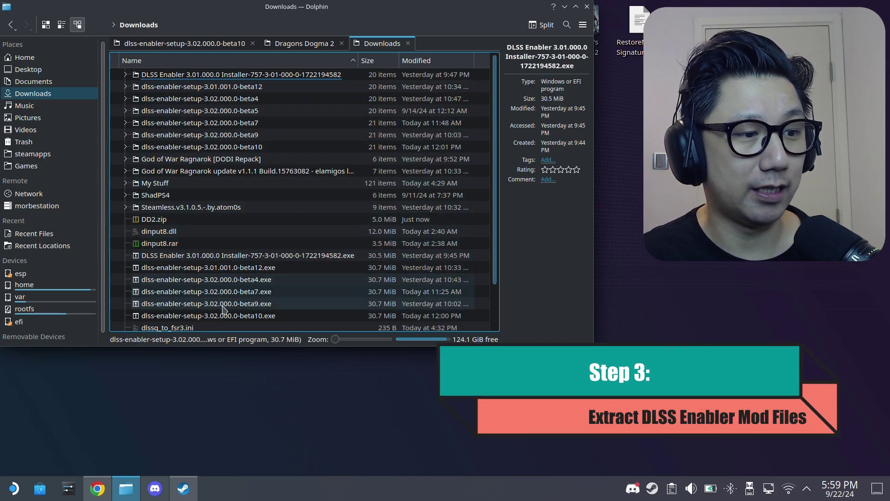
{"action": "left_click", "coordinate": [253, 319]}
{"action": "scroll", "coordinate": [255, 295], "scroll_direction": "down", "scroll_amount": 2}
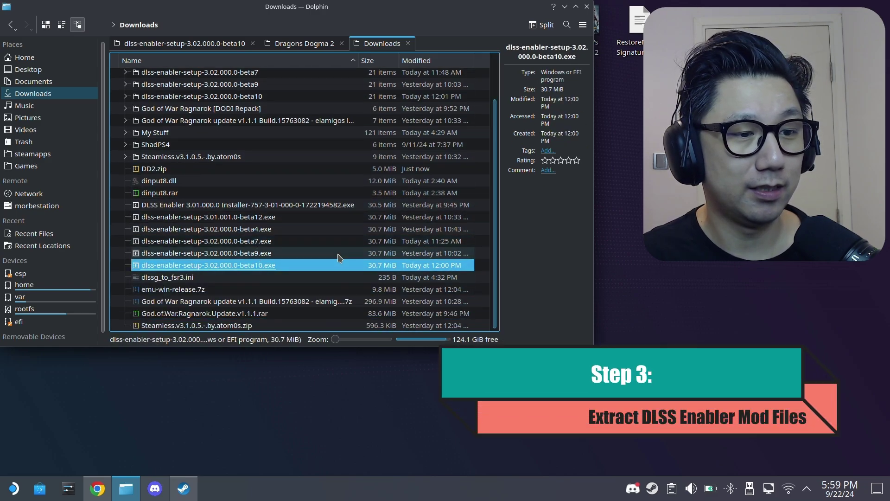
{"action": "scroll", "coordinate": [323, 258], "scroll_direction": "up", "scroll_amount": 2}
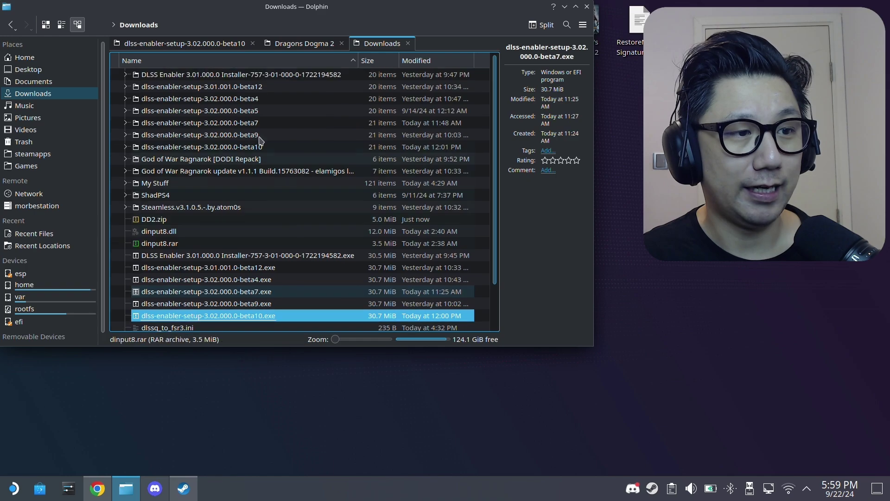
{"action": "left_click", "coordinate": [206, 149]}
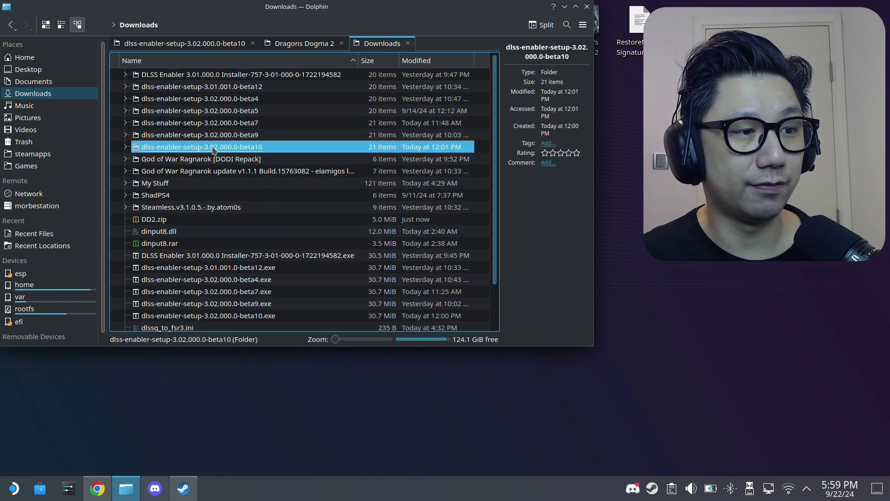
{"action": "double_click", "coordinate": [214, 149]}
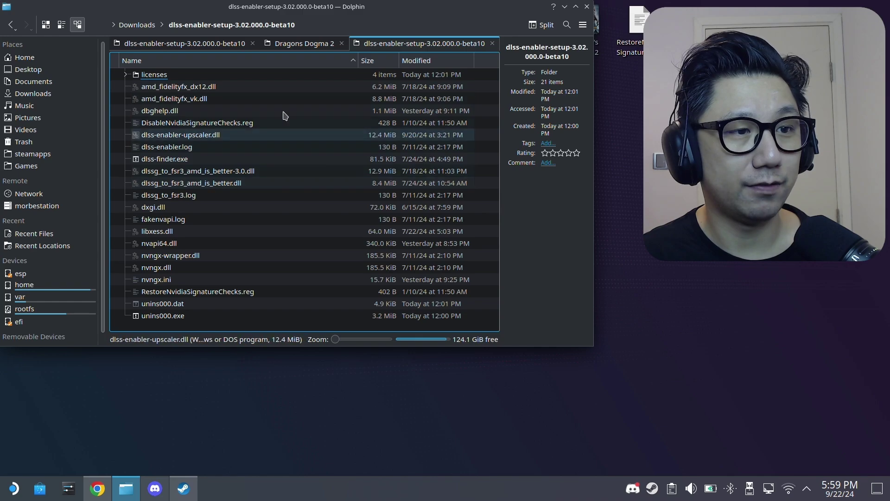
{"action": "left_click", "coordinate": [139, 26]}
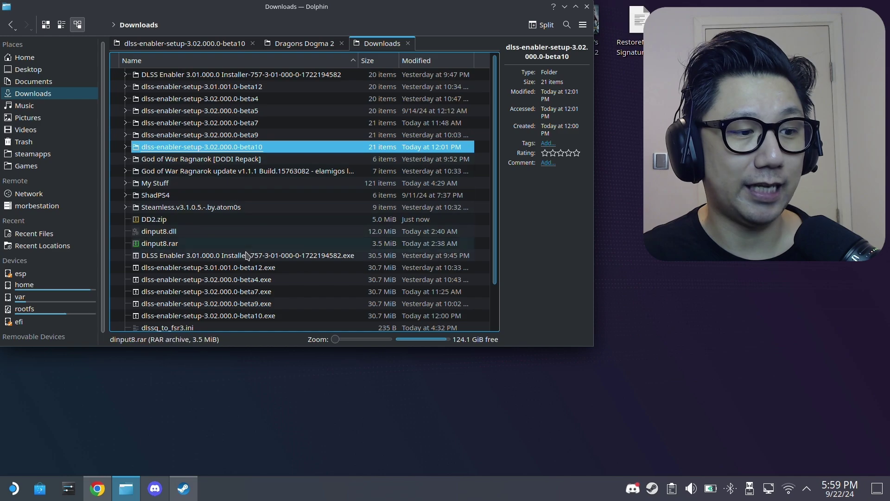
Select dlss-enabler-setup-3.02.000.0-beta10.exe, start renaming it, then cancel leaving the name unchanged
{"action": "left_click", "coordinate": [251, 318]}
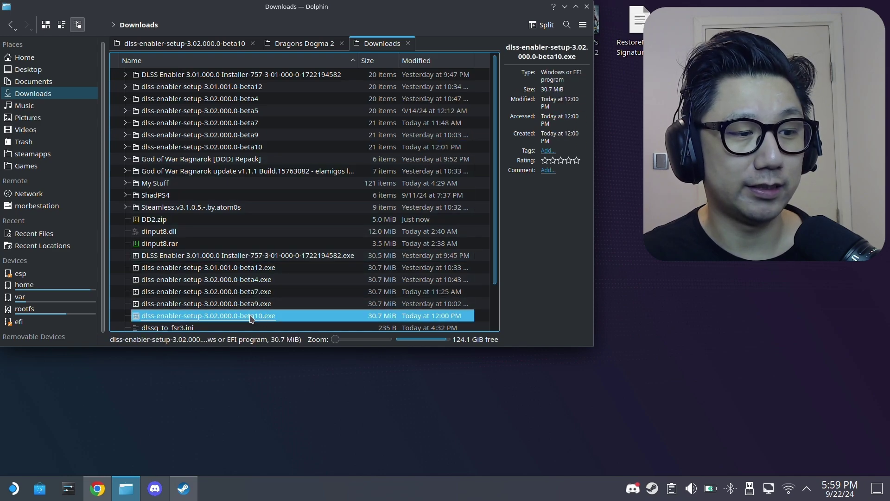
{"action": "key", "text": "F2"}
{"action": "right_click", "coordinate": [249, 319]}
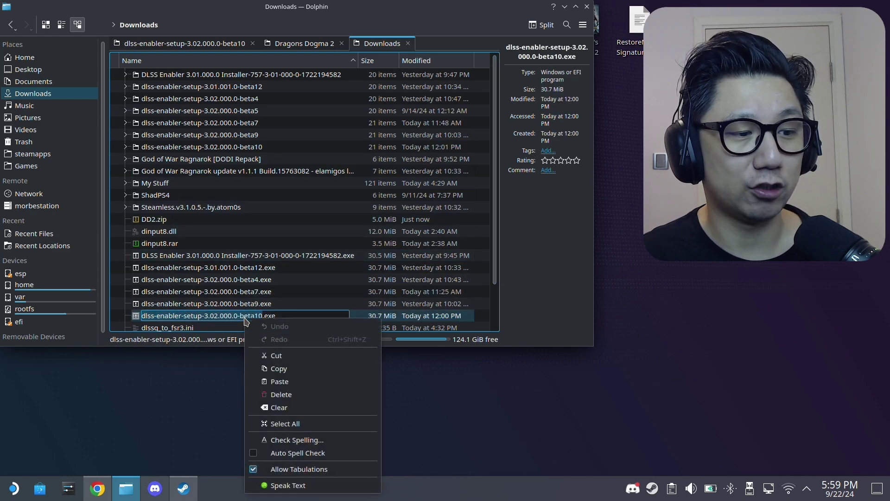
{"action": "left_click", "coordinate": [274, 370]}
{"action": "key", "text": "Escape"}
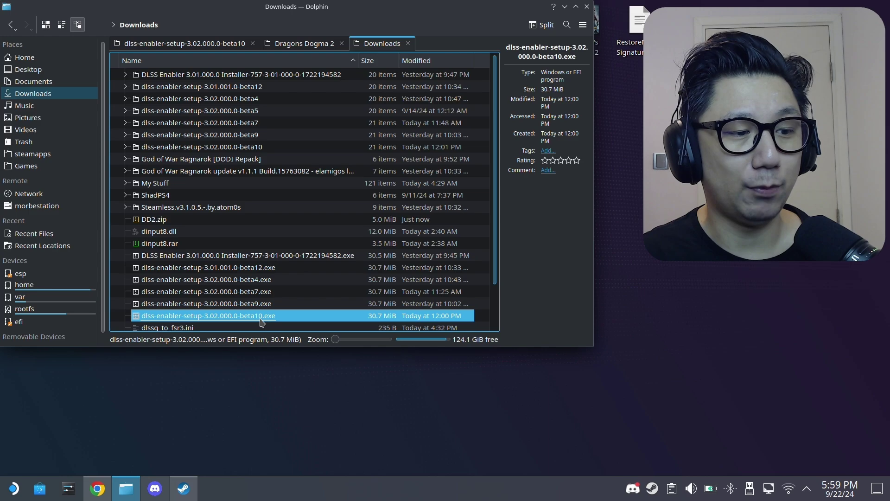
Add the dlss-enabler-setup beta10 installer to Steam as a non-Steam game
{"action": "right_click", "coordinate": [268, 318]}
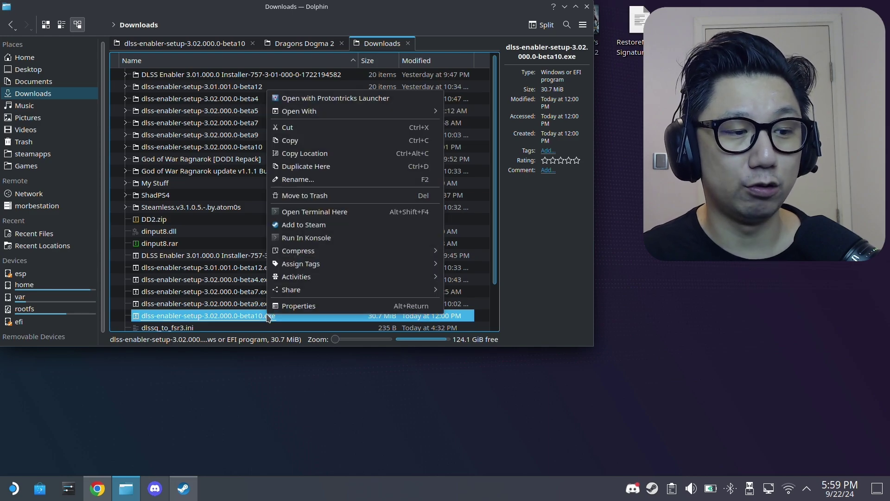
{"action": "mouse_move", "coordinate": [357, 112]}
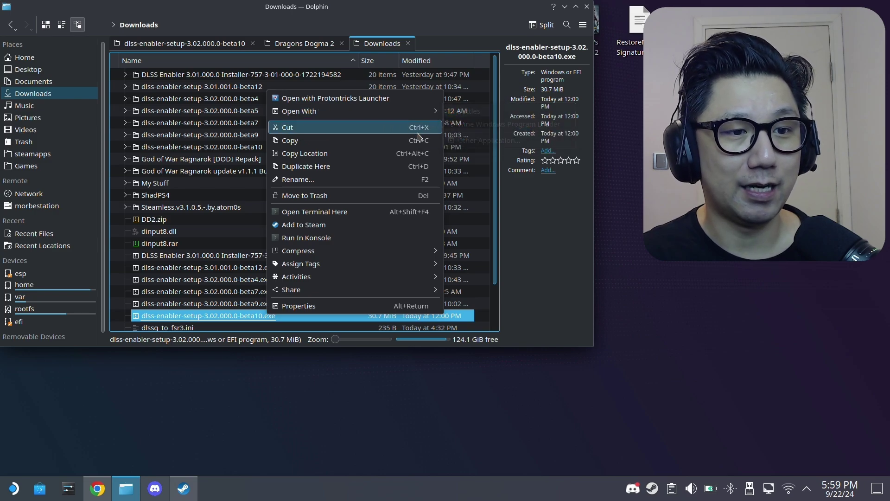
{"action": "left_click", "coordinate": [308, 228]}
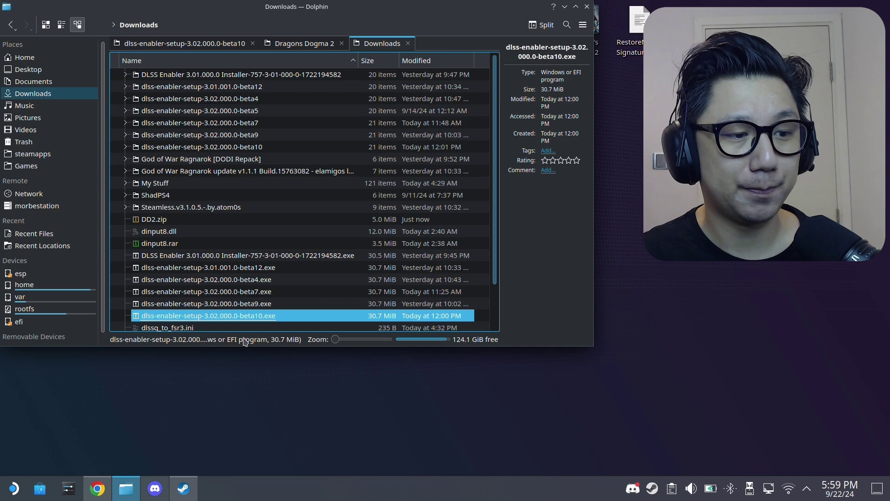
Force the beta10 shortcut to run with Proton Experimental in its Compatibility properties
{"action": "left_click", "coordinate": [186, 489]}
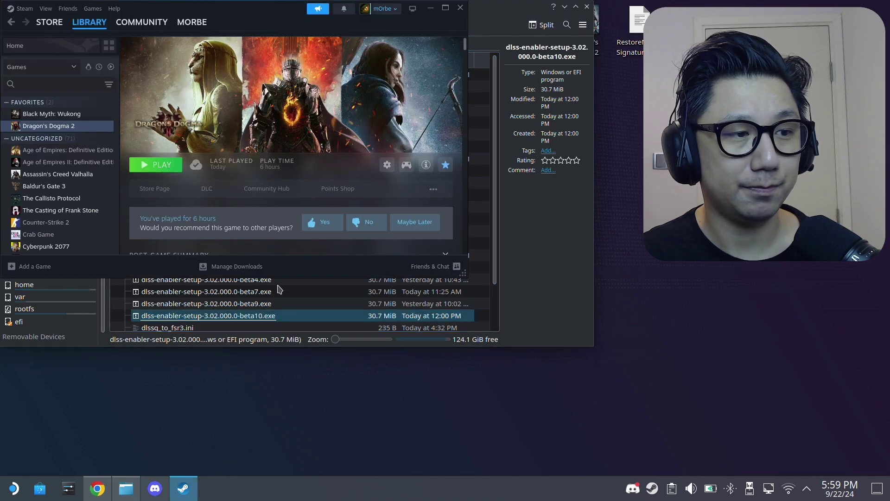
{"action": "scroll", "coordinate": [63, 181], "scroll_direction": "down", "scroll_amount": 5}
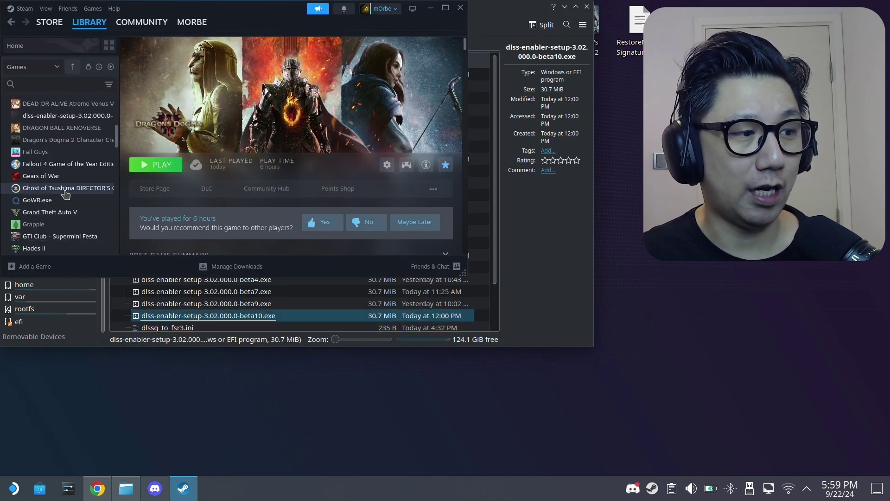
{"action": "left_click", "coordinate": [70, 116]}
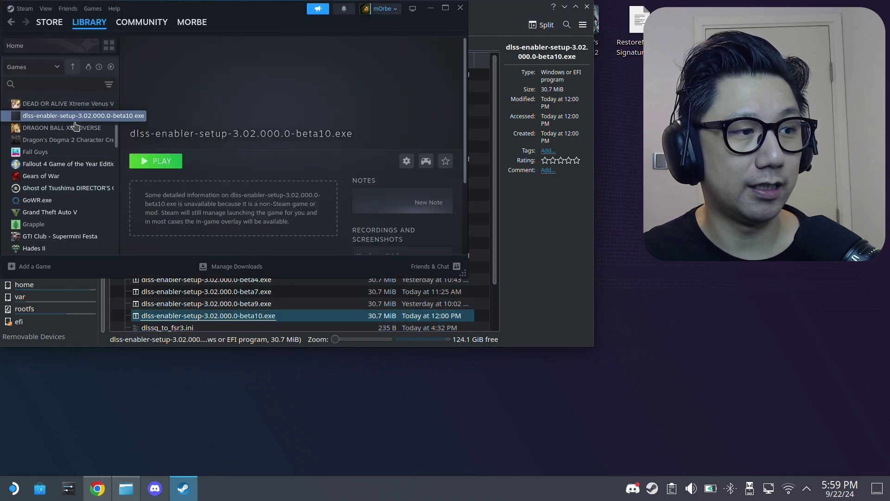
{"action": "left_click", "coordinate": [407, 161]}
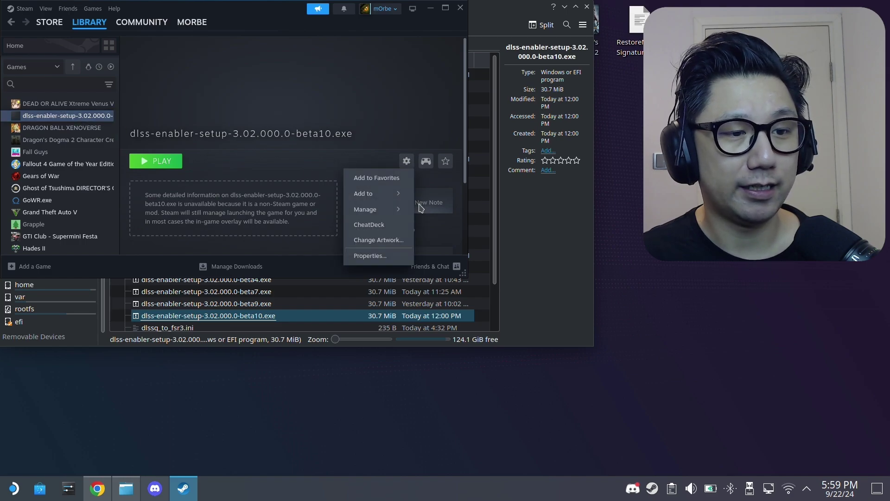
{"action": "left_click", "coordinate": [391, 255]}
{"action": "left_click", "coordinate": [79, 94]}
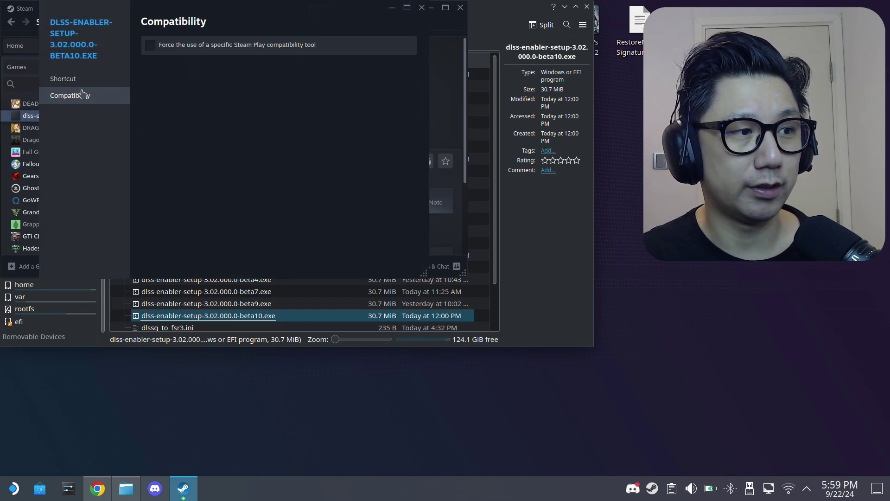
{"action": "left_click", "coordinate": [217, 51]}
{"action": "left_click", "coordinate": [221, 69]}
{"action": "scroll", "coordinate": [250, 190], "scroll_direction": "down", "scroll_amount": 5}
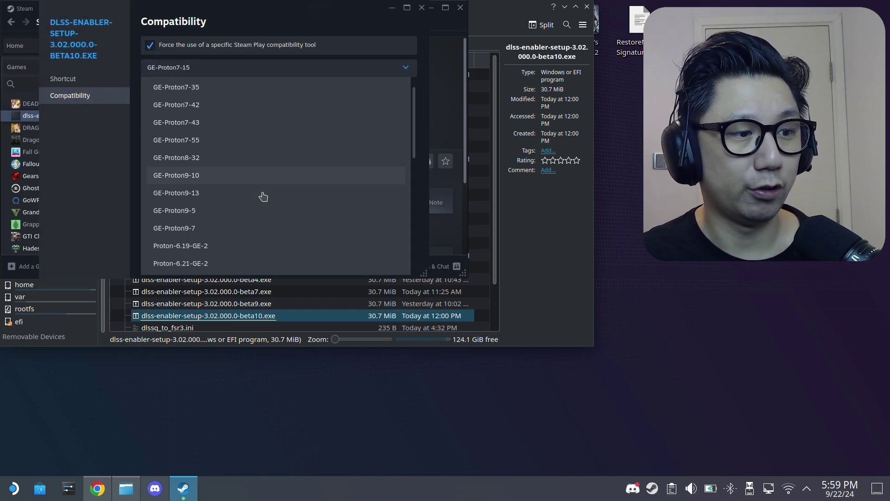
{"action": "left_click", "coordinate": [199, 246]}
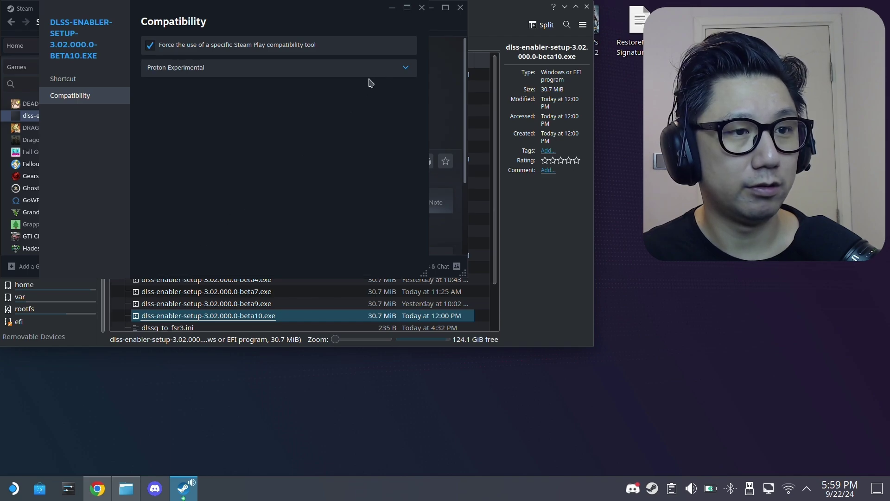
{"action": "left_click", "coordinate": [418, 11]}
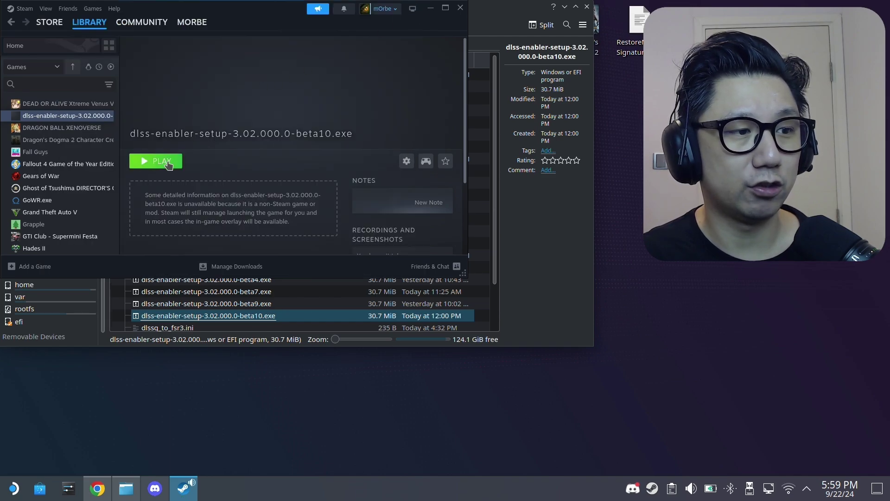
Launch DLSS Enabler Setup, accept the licence and advance to the install-location page
{"action": "left_click", "coordinate": [169, 161]}
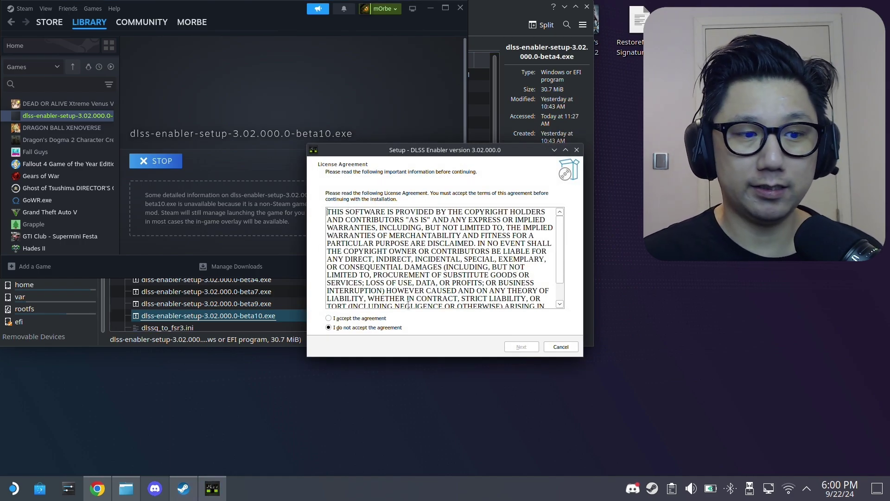
{"action": "left_click", "coordinate": [369, 318]}
{"action": "left_click", "coordinate": [514, 349]}
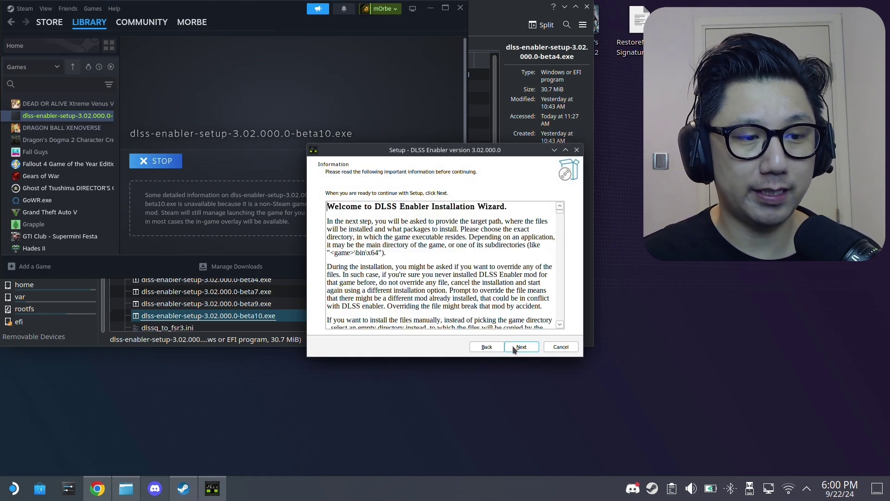
{"action": "left_click", "coordinate": [515, 349]}
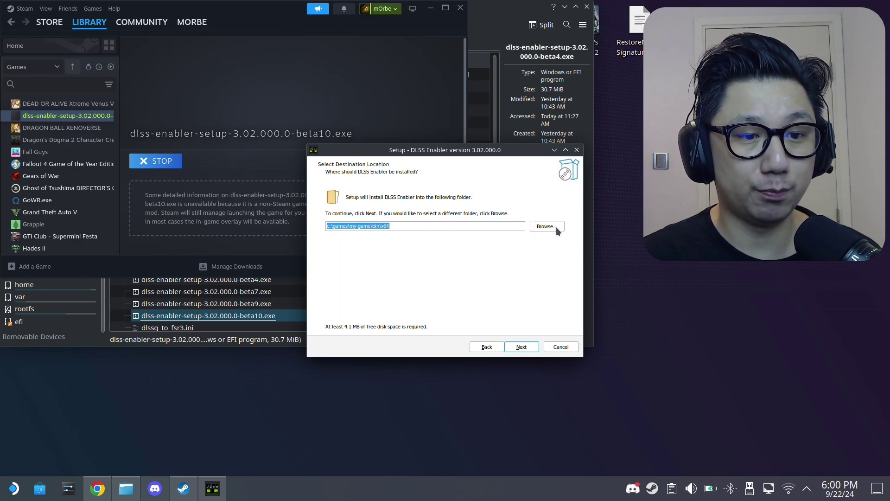
Move all 21 items in the dlss-enabler-setup-3.02.000.0-beta10 folder to the trash
{"action": "left_click", "coordinate": [222, 291]}
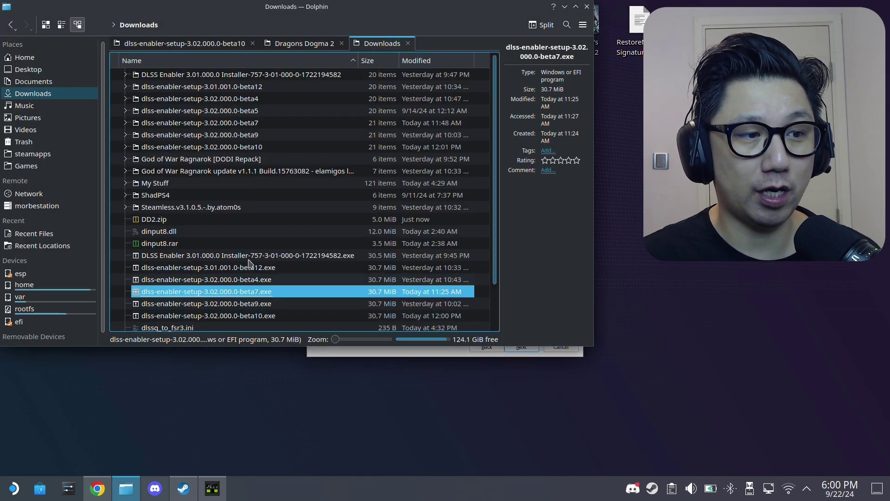
{"action": "double_click", "coordinate": [260, 146]}
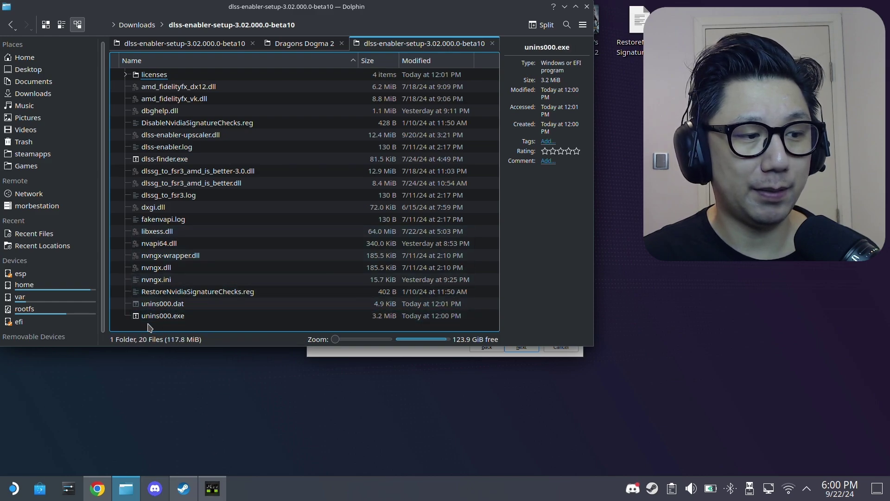
{"action": "left_click_drag", "start_coordinate": [150, 327], "coordinate": [231, 72]}
{"action": "right_click", "coordinate": [268, 122]}
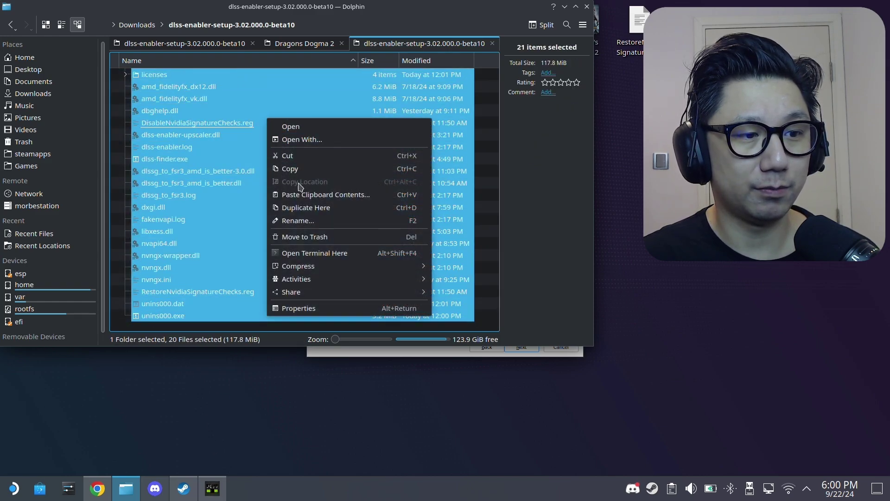
{"action": "left_click", "coordinate": [321, 239]}
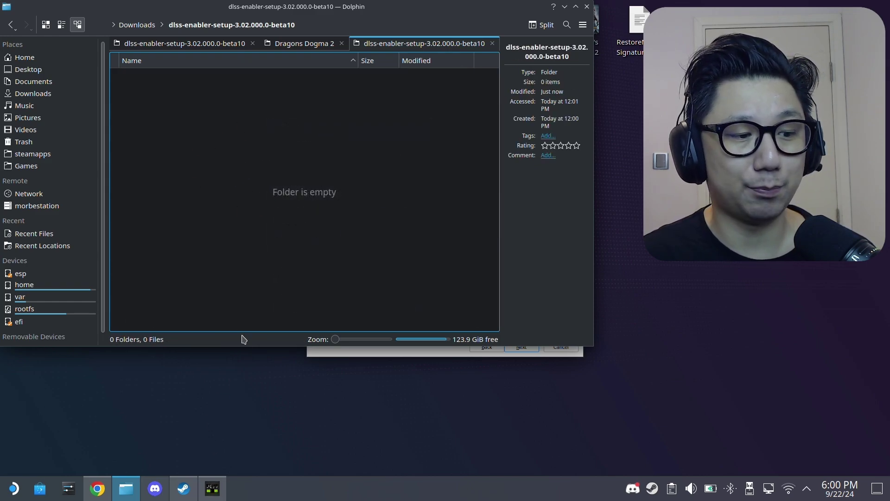
Set the install folder to Z:\home\deck\Downloads\dlss-enabler-setup-3.02.000.0-beta10
{"action": "left_click", "coordinate": [213, 488]}
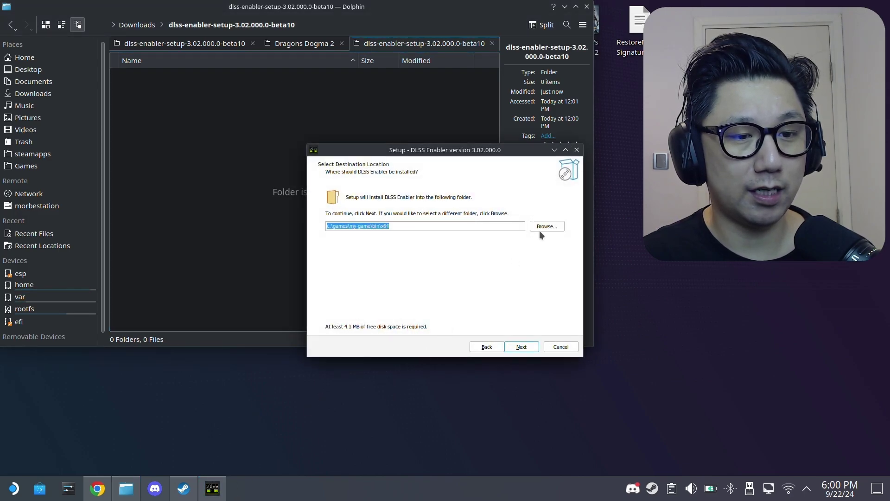
{"action": "left_click", "coordinate": [542, 226]}
{"action": "left_click", "coordinate": [360, 301]}
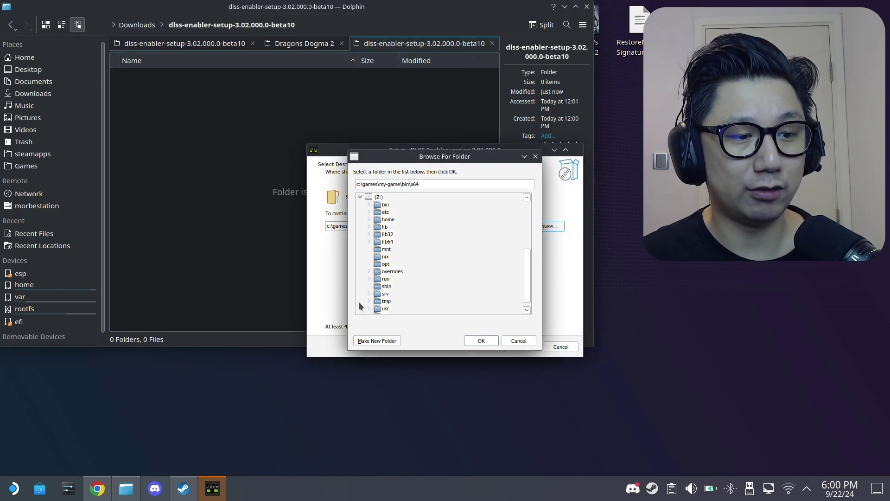
{"action": "scroll", "coordinate": [412, 285], "scroll_direction": "down", "scroll_amount": 2}
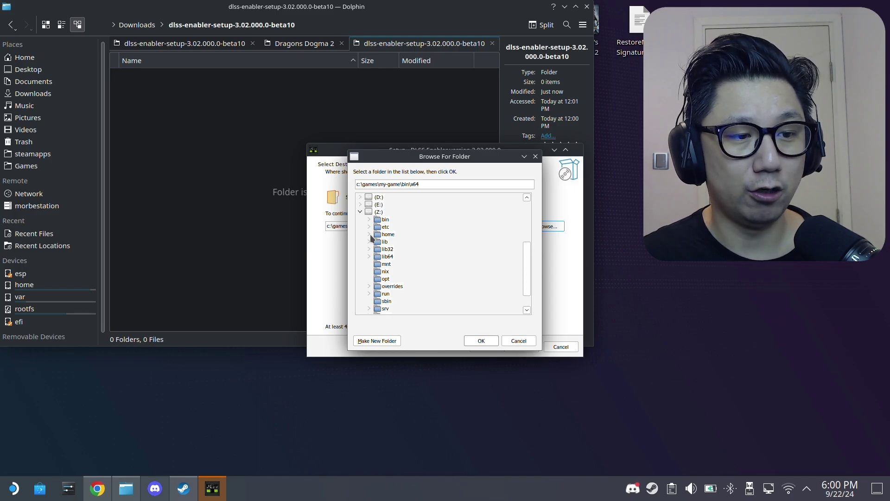
{"action": "double_click", "coordinate": [388, 234]}
{"action": "left_click", "coordinate": [396, 249]}
{"action": "scroll", "coordinate": [390, 255], "scroll_direction": "down", "scroll_amount": 1}
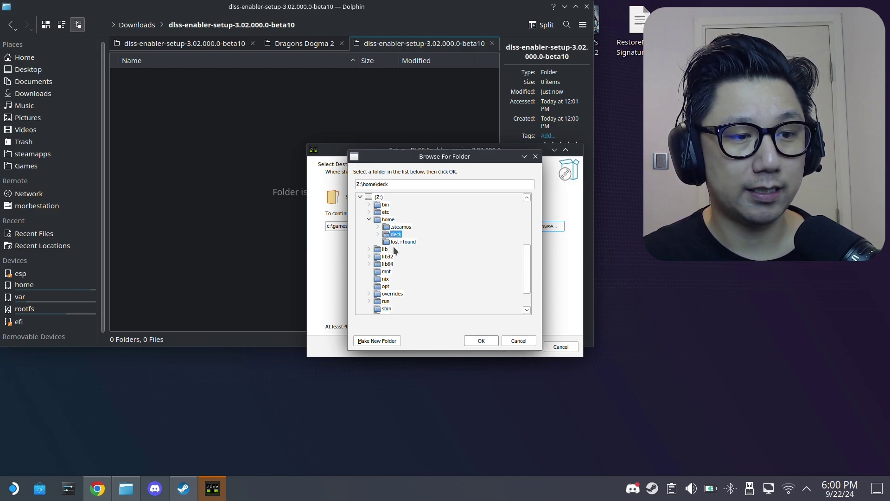
{"action": "left_click", "coordinate": [377, 234]}
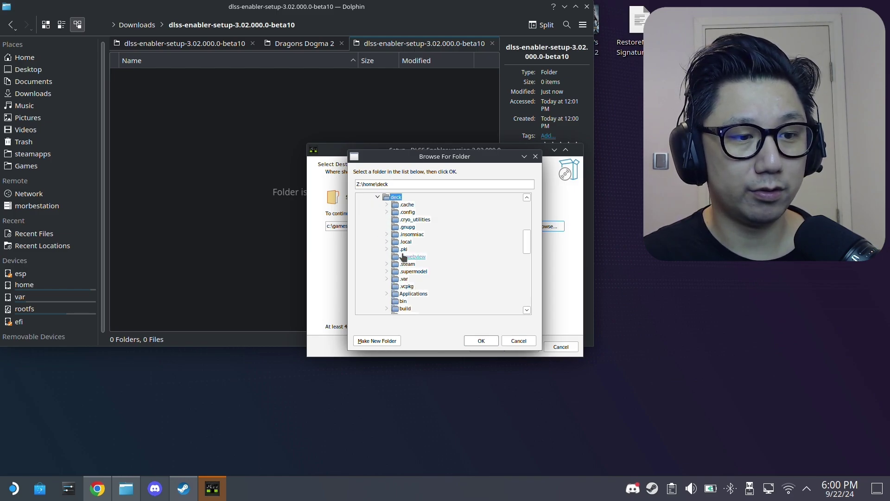
{"action": "scroll", "coordinate": [404, 258], "scroll_direction": "down", "scroll_amount": 1}
{"action": "double_click", "coordinate": [412, 308]}
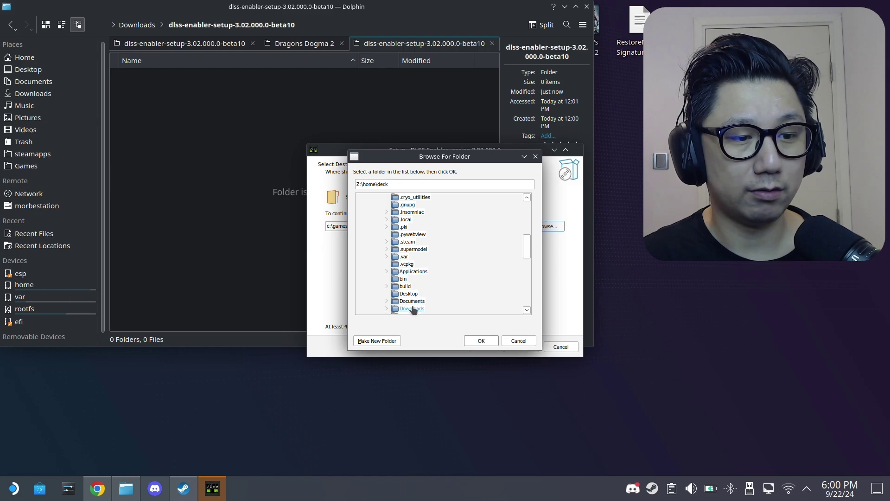
{"action": "scroll", "coordinate": [457, 259], "scroll_direction": "down", "scroll_amount": 1}
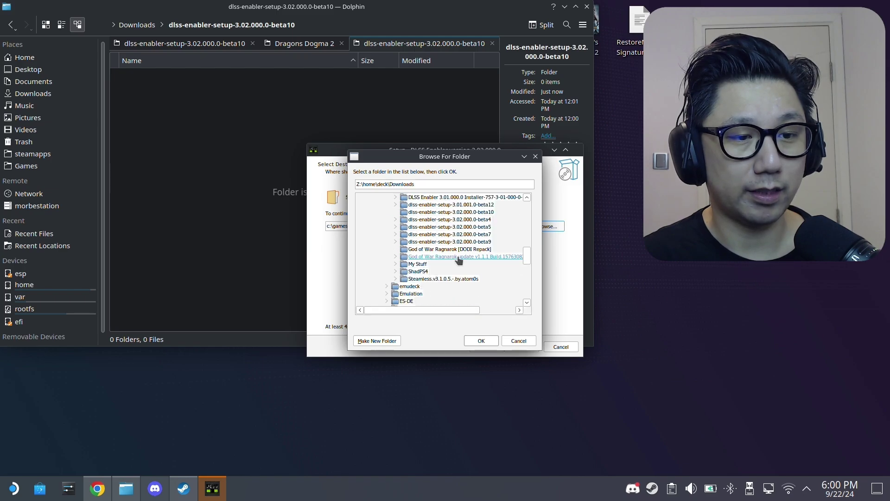
{"action": "left_click", "coordinate": [460, 213]}
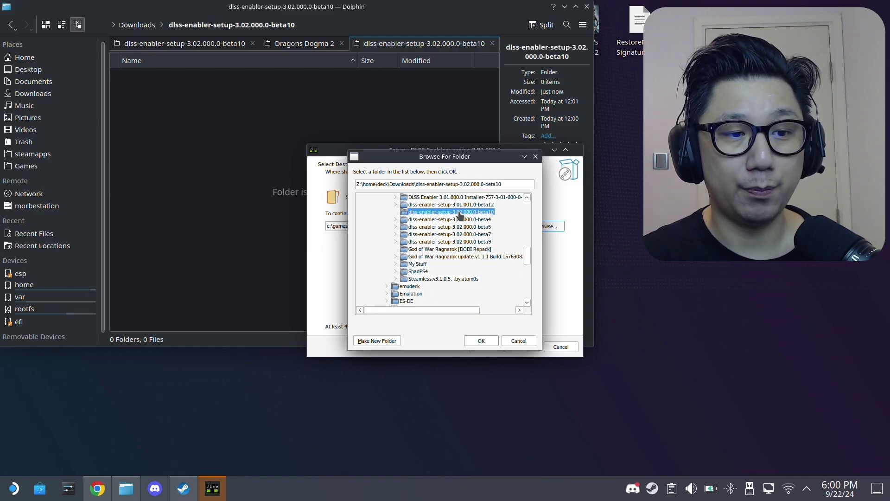
{"action": "left_click", "coordinate": [482, 341]}
Choose to install as dbghelp.dll with AMD and Intel GPU support enabled
{"action": "left_click", "coordinate": [527, 349]}
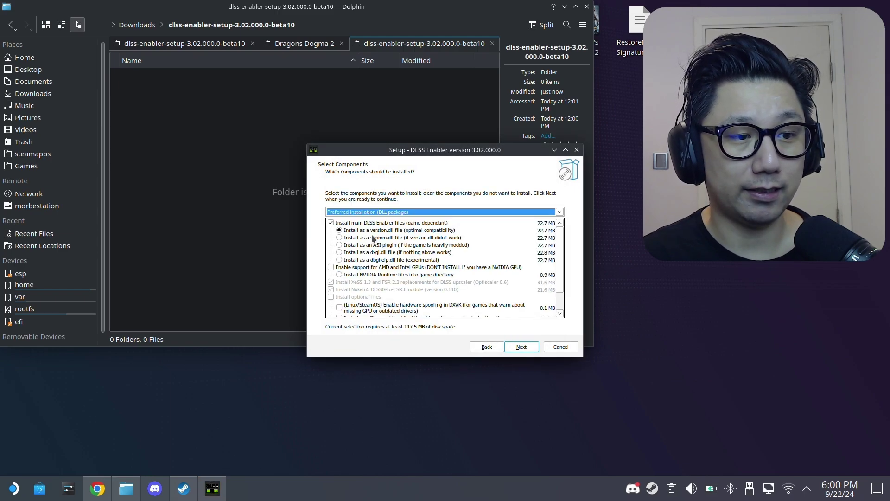
{"action": "left_click", "coordinate": [340, 260]}
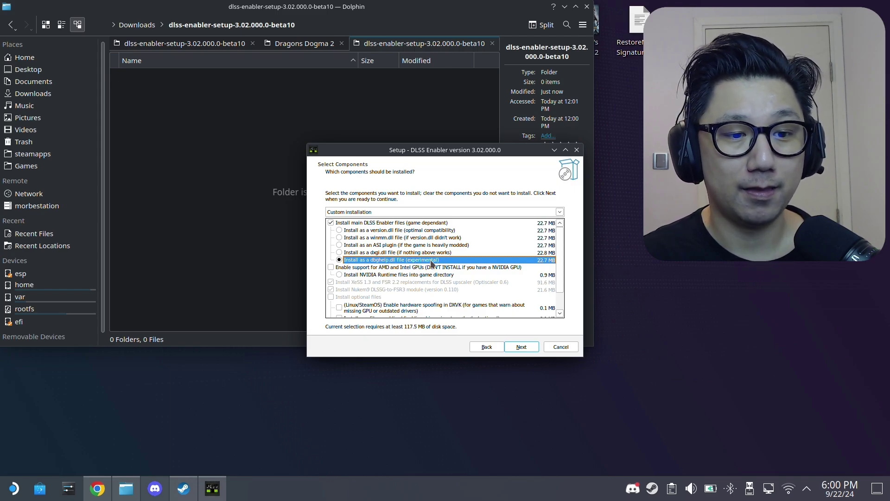
{"action": "left_click", "coordinate": [331, 268]}
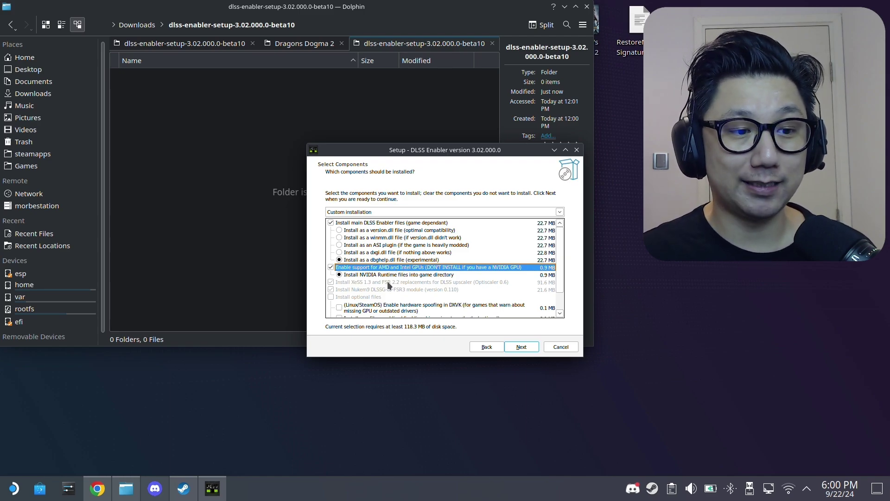
{"action": "left_click", "coordinate": [524, 344]}
Run the installation, dismiss the error, skip the README and finish setup
{"action": "left_click", "coordinate": [527, 350]}
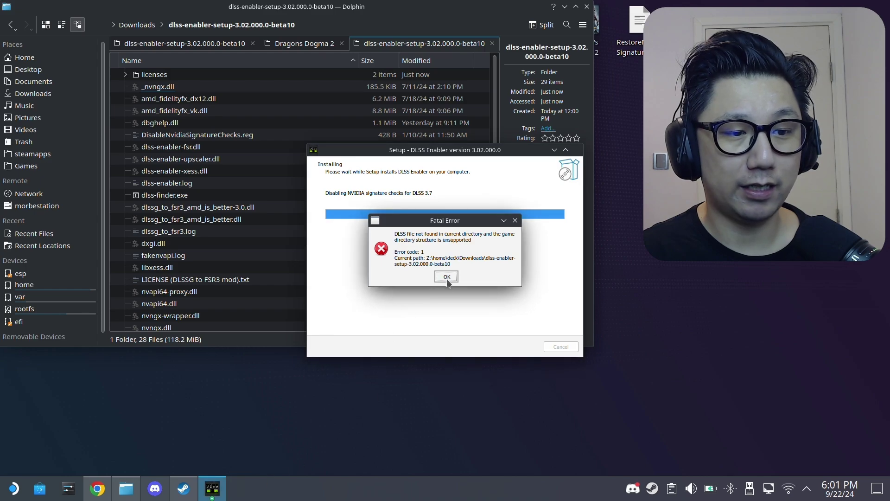
{"action": "left_click", "coordinate": [446, 276]}
{"action": "left_click", "coordinate": [464, 205]}
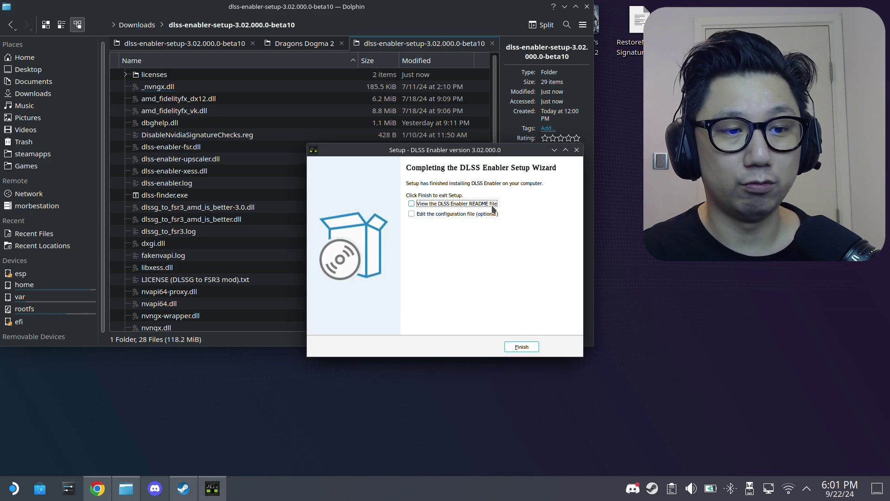
{"action": "left_click", "coordinate": [521, 347]}
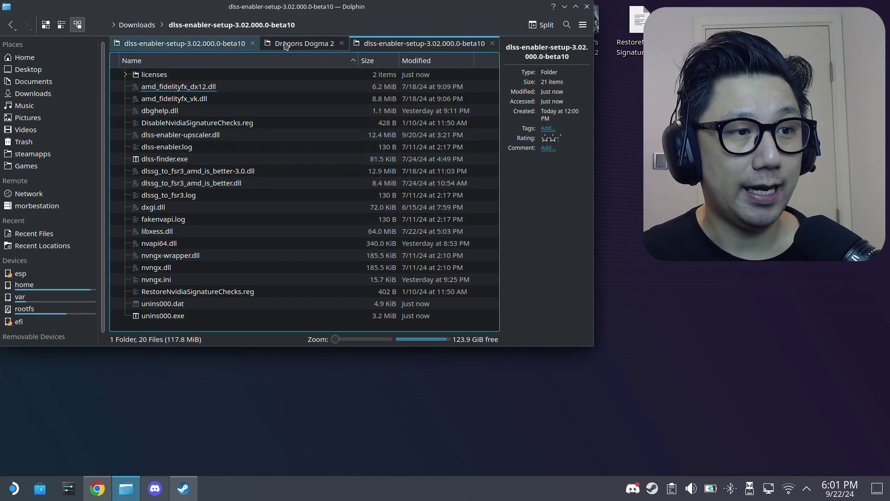
Open DD2.zip from Downloads in Ark and pick out dinput8.dll
{"action": "left_click", "coordinate": [149, 27]}
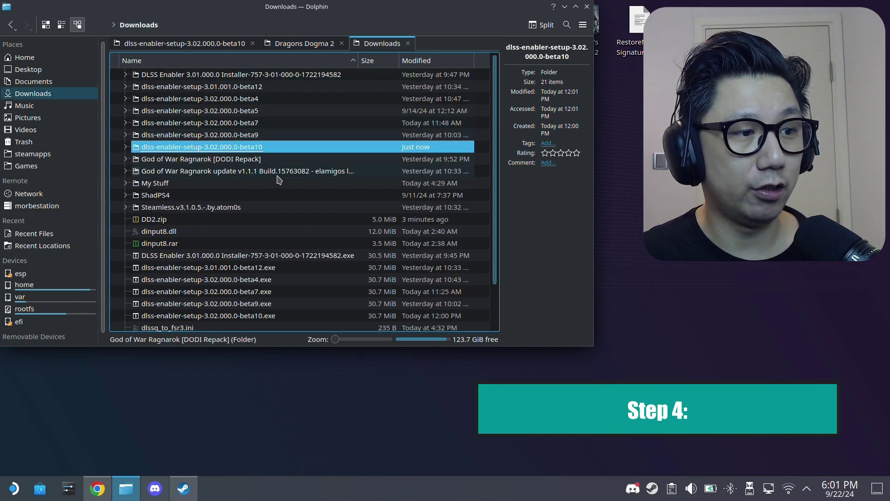
{"action": "double_click", "coordinate": [160, 223]}
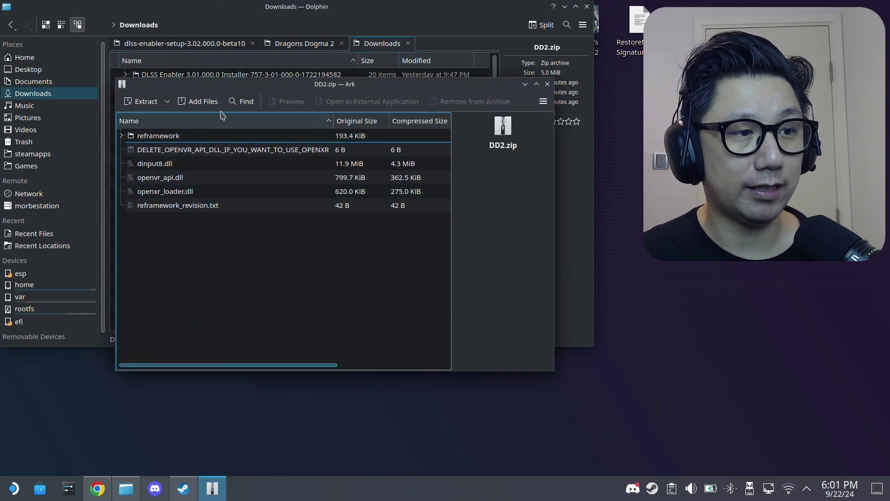
{"action": "left_click_drag", "start_coordinate": [255, 94], "coordinate": [401, 108]}
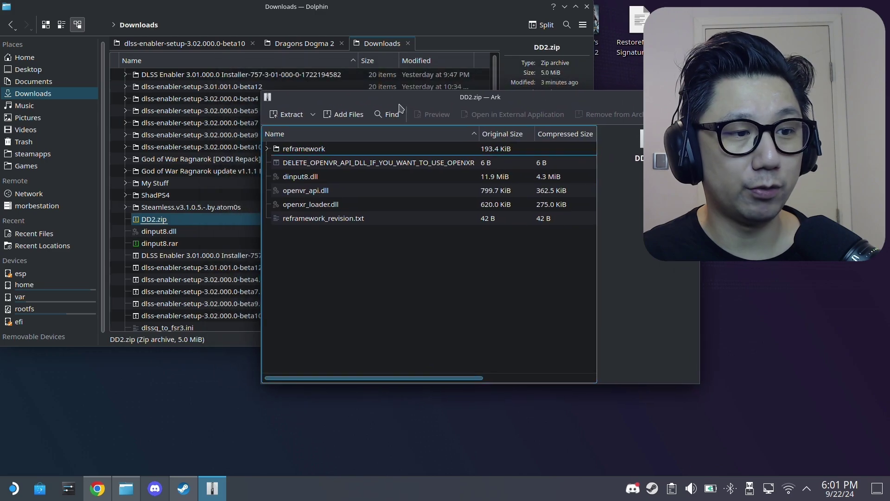
{"action": "left_click", "coordinate": [297, 177]}
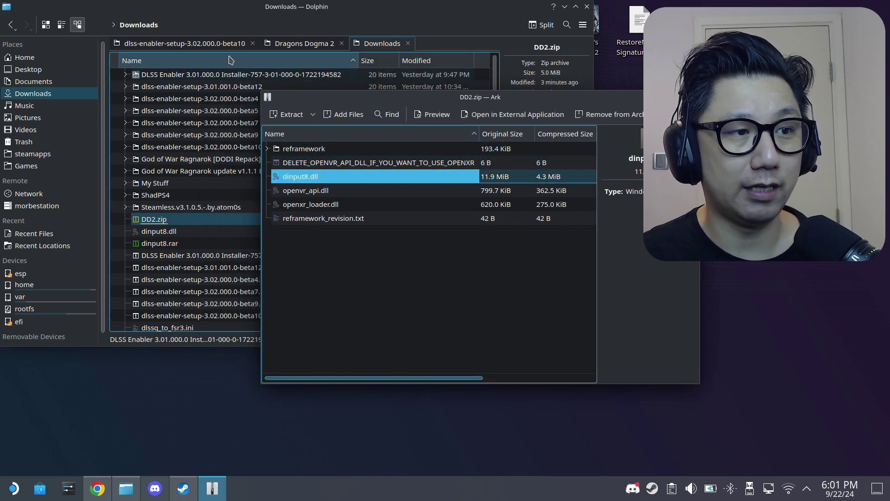
Drag dinput8.dll from the archive into the Dragons Dogma 2 game folder
{"action": "left_click", "coordinate": [302, 46]}
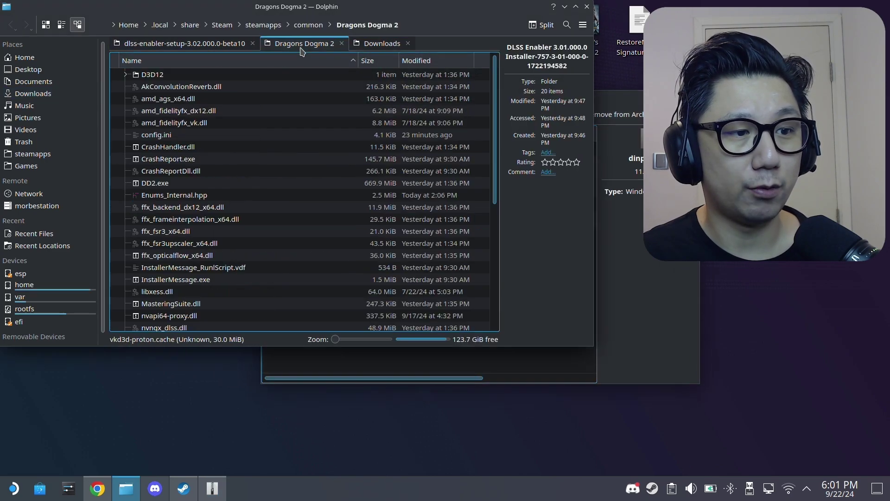
{"action": "left_click", "coordinate": [623, 340]}
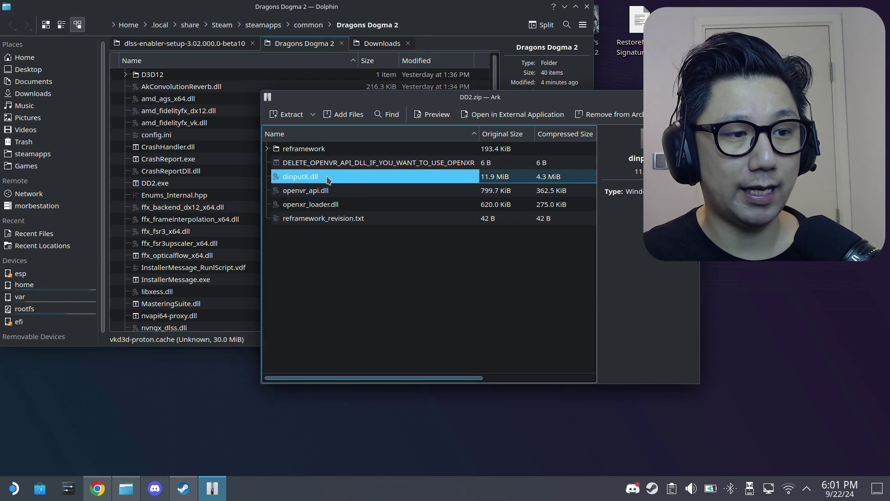
{"action": "left_click_drag", "start_coordinate": [310, 181], "coordinate": [177, 199]}
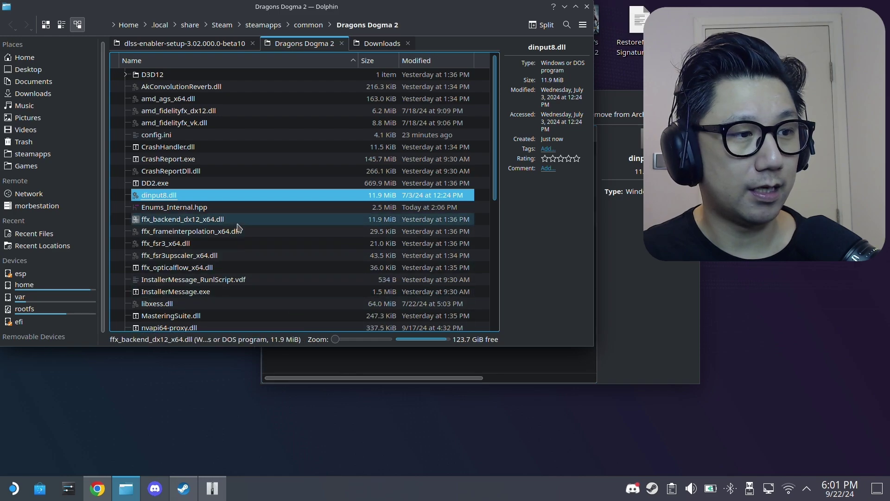
{"action": "scroll", "coordinate": [239, 227], "scroll_direction": "down", "scroll_amount": 3}
{"action": "scroll", "coordinate": [239, 227], "scroll_direction": "up", "scroll_amount": 3}
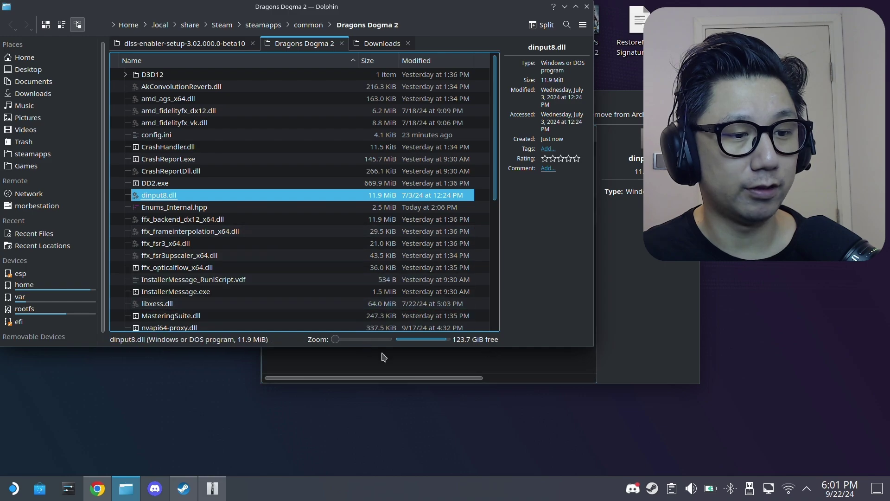
{"action": "left_click", "coordinate": [496, 359]}
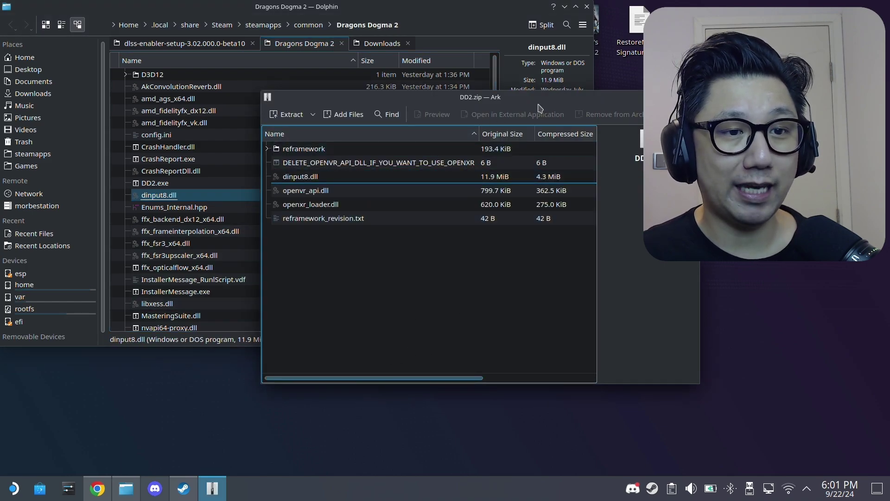
{"action": "left_click_drag", "start_coordinate": [537, 104], "coordinate": [467, 116]}
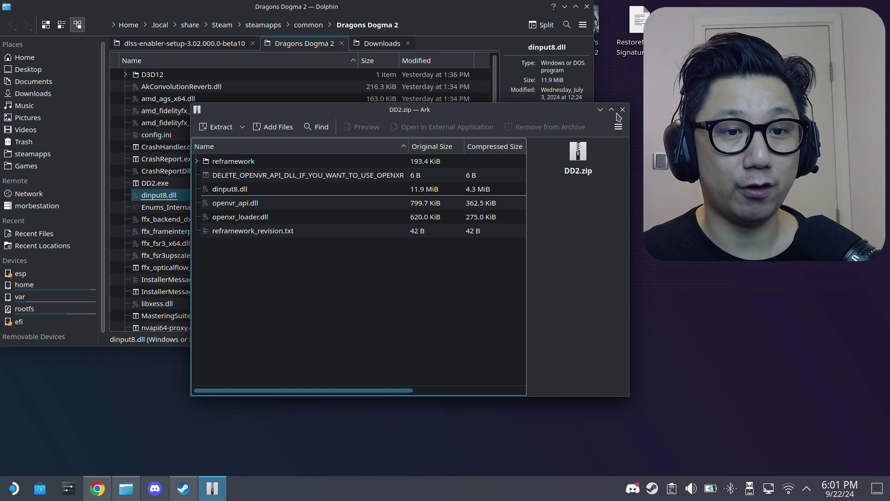
Close DD2.zip and remove the dlss-enabler-setup non-Steam entry from the library
{"action": "left_click", "coordinate": [624, 111]}
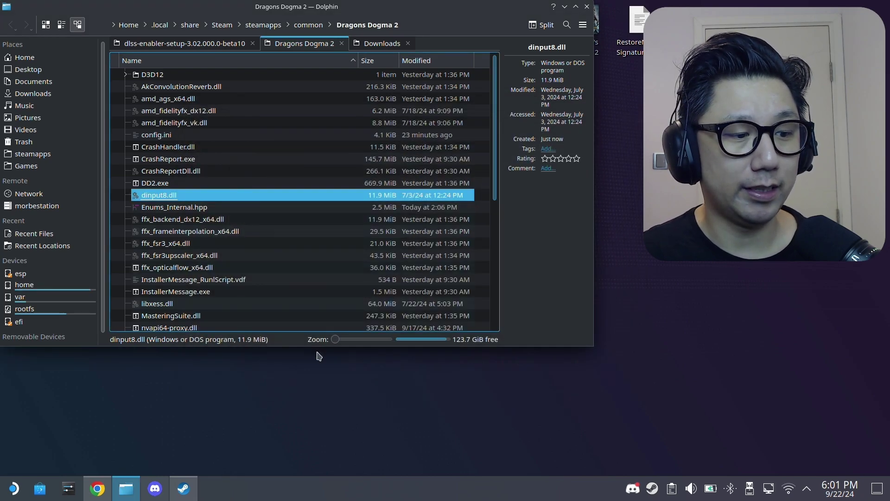
{"action": "left_click", "coordinate": [190, 489]}
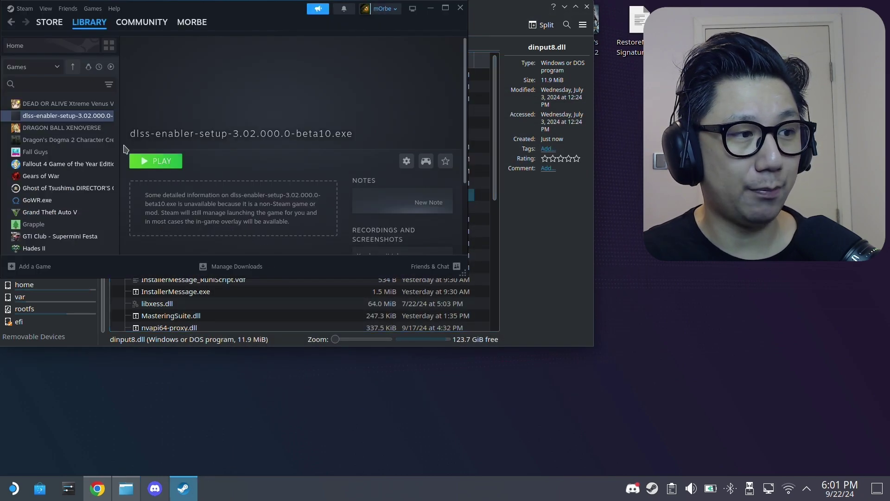
{"action": "scroll", "coordinate": [60, 167], "scroll_direction": "up", "scroll_amount": 3}
{"action": "right_click", "coordinate": [55, 173]}
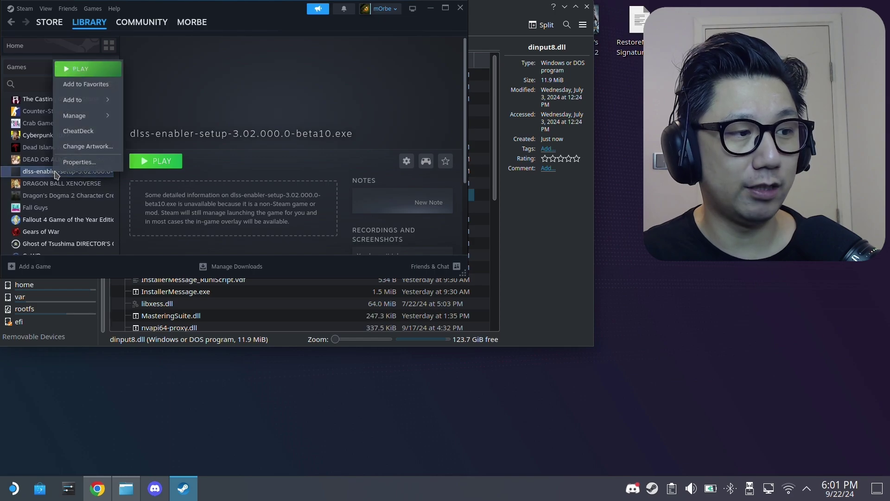
{"action": "mouse_move", "coordinate": [76, 115]}
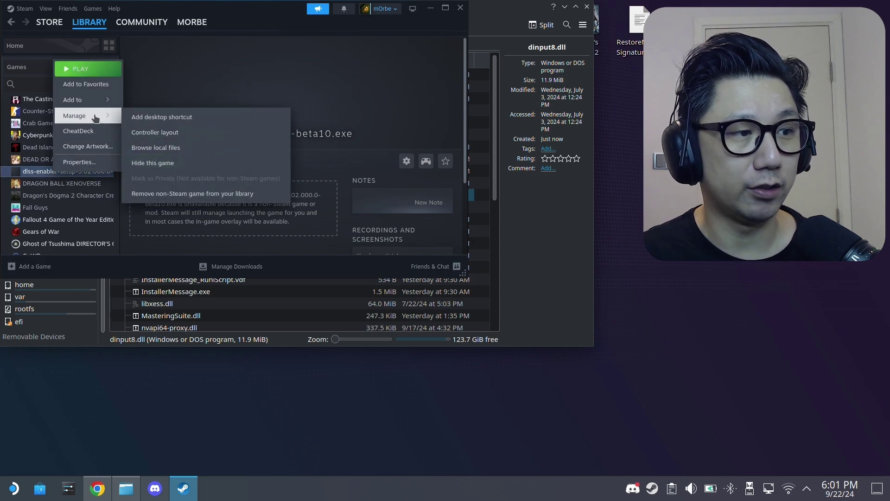
{"action": "left_click", "coordinate": [167, 193]}
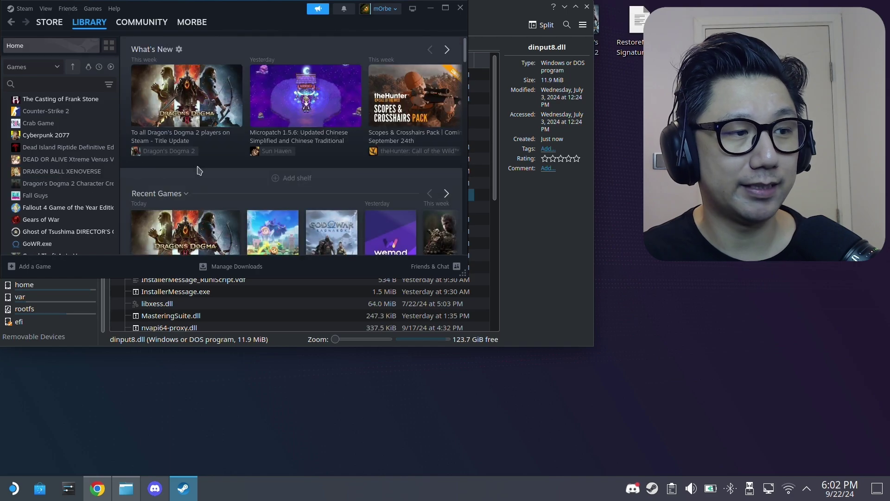
Check Dragon's Dogma 2 launch options read WINEDLLOVERRIDES="dinput8,dbghelp=n,b" %COMMAND%
{"action": "left_click", "coordinate": [48, 126]}
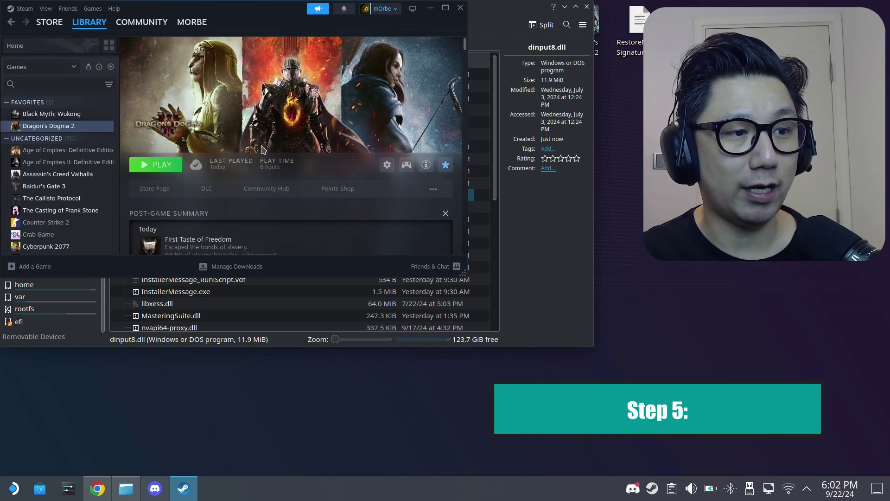
{"action": "left_click", "coordinate": [387, 165]}
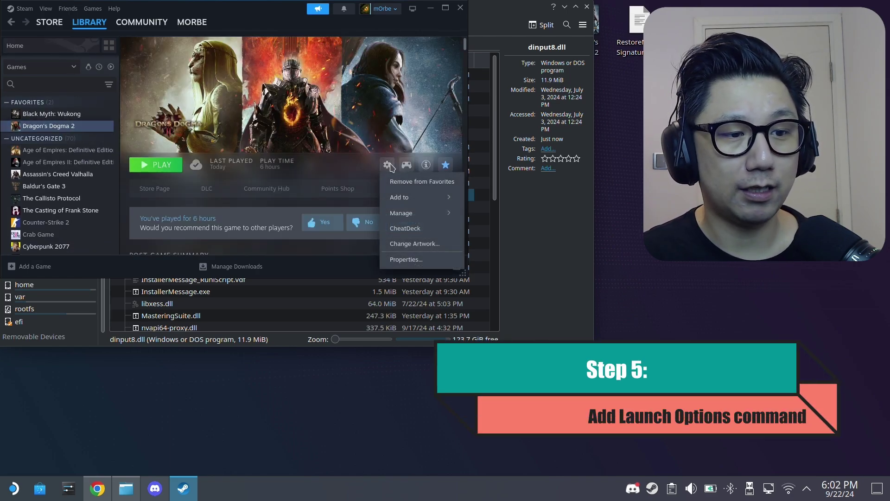
{"action": "left_click", "coordinate": [416, 260]}
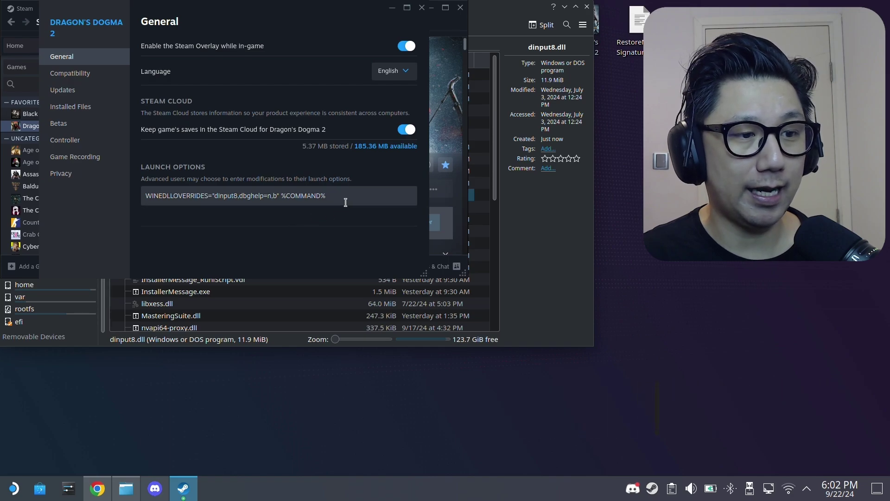
{"action": "left_click_drag", "start_coordinate": [346, 202], "coordinate": [153, 188]}
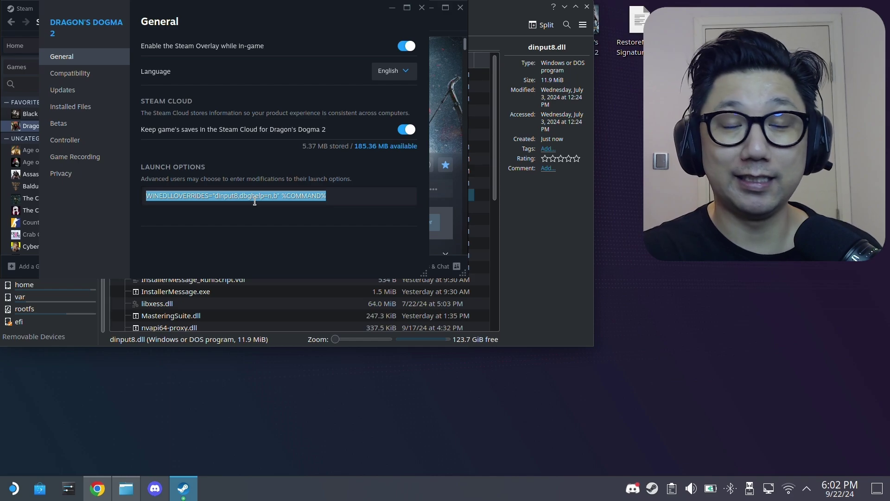
{"action": "key", "text": "End"}
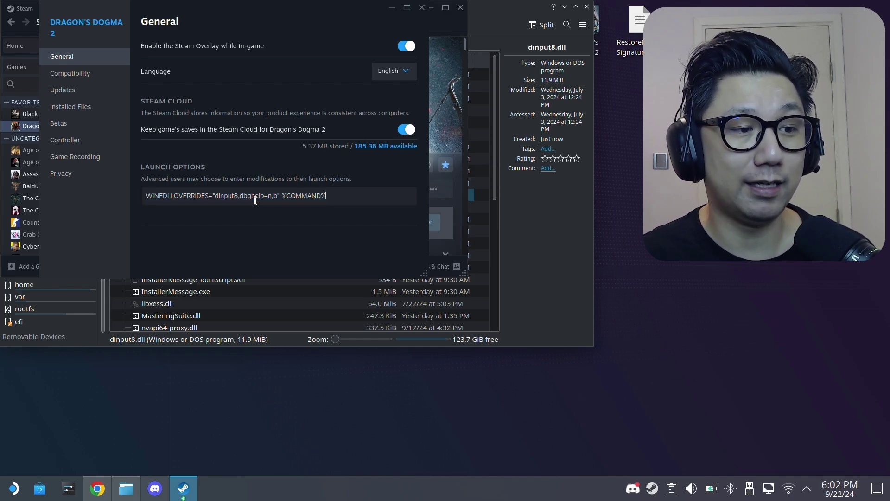
{"action": "left_click", "coordinate": [233, 195], "text": "shift"}
{"action": "left_click", "coordinate": [228, 195]}
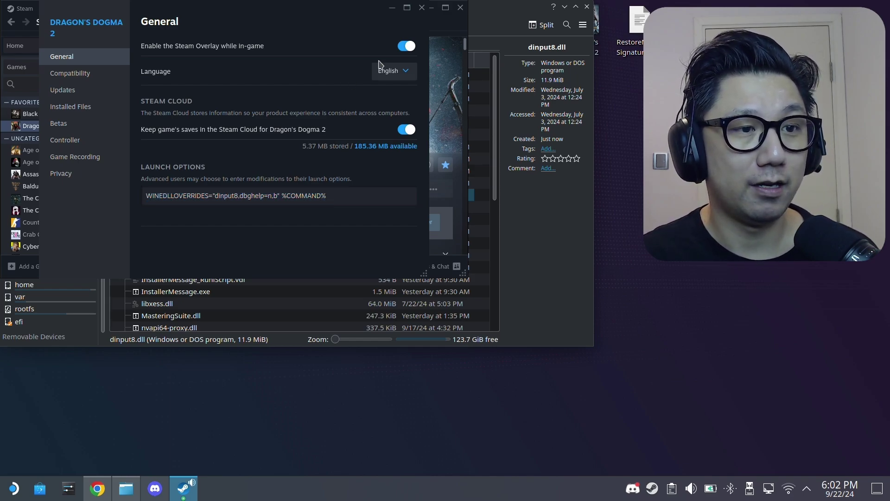
{"action": "left_click", "coordinate": [421, 8]}
Press Play on Dragon's Dogma 2 in Steam and wait for the REFramework overlay
{"action": "left_click", "coordinate": [168, 165]}
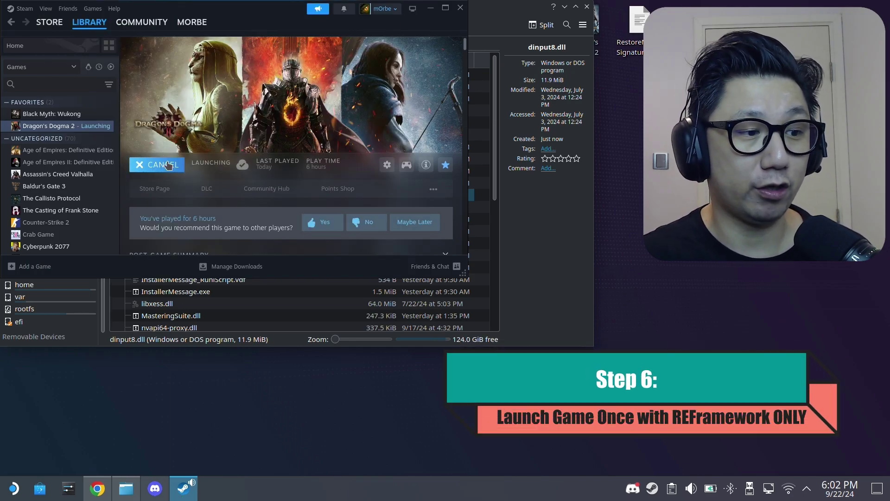
{"action": "left_click", "coordinate": [288, 292]}
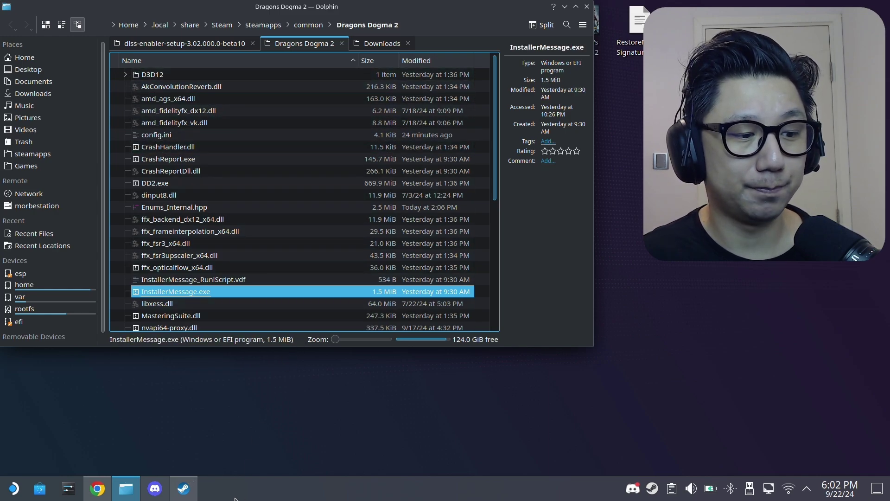
{"action": "left_click", "coordinate": [190, 497]}
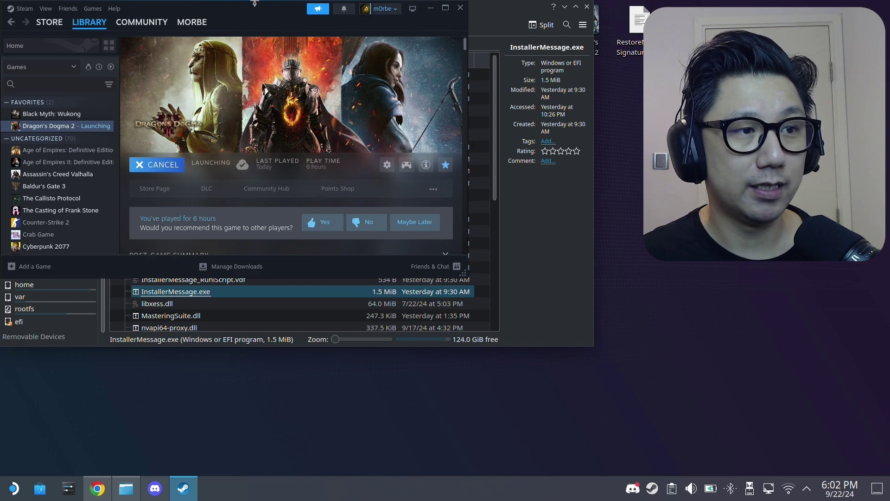
{"action": "left_click_drag", "start_coordinate": [254, 6], "coordinate": [563, 163]}
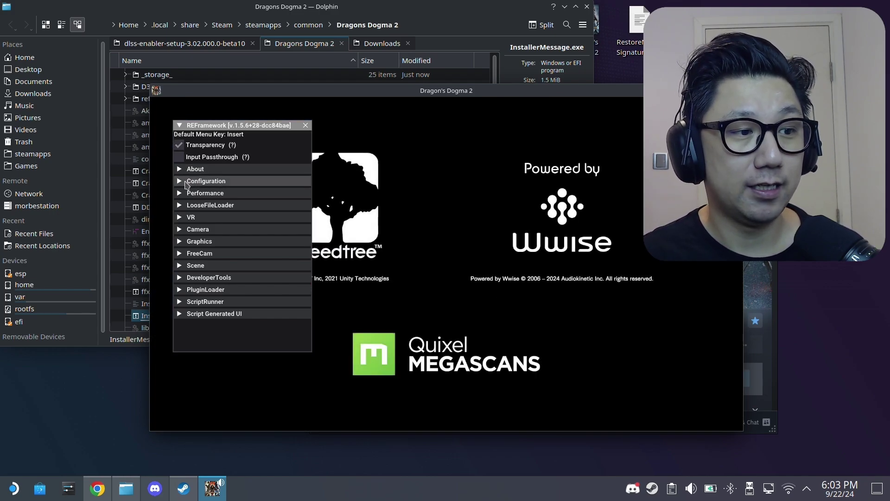
Rebind REFramework's menu key from 45 to 36 (Home) under Configuration
{"action": "left_click", "coordinate": [181, 184]}
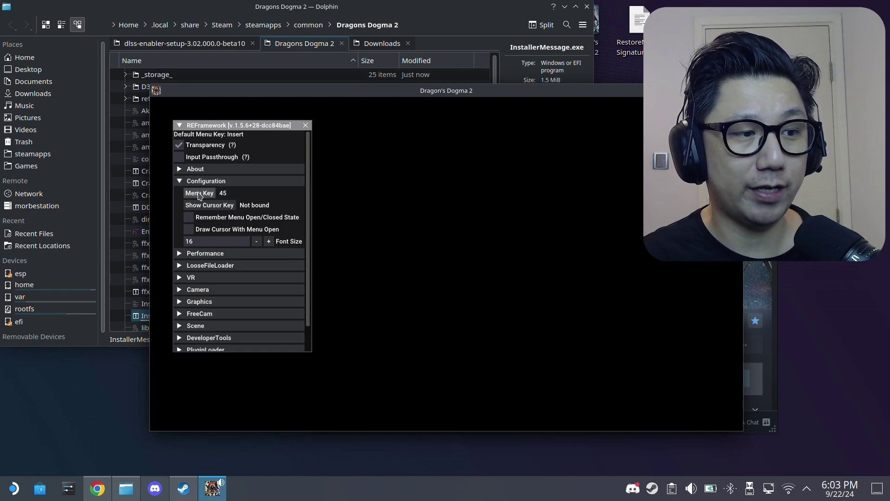
{"action": "left_click", "coordinate": [199, 194]}
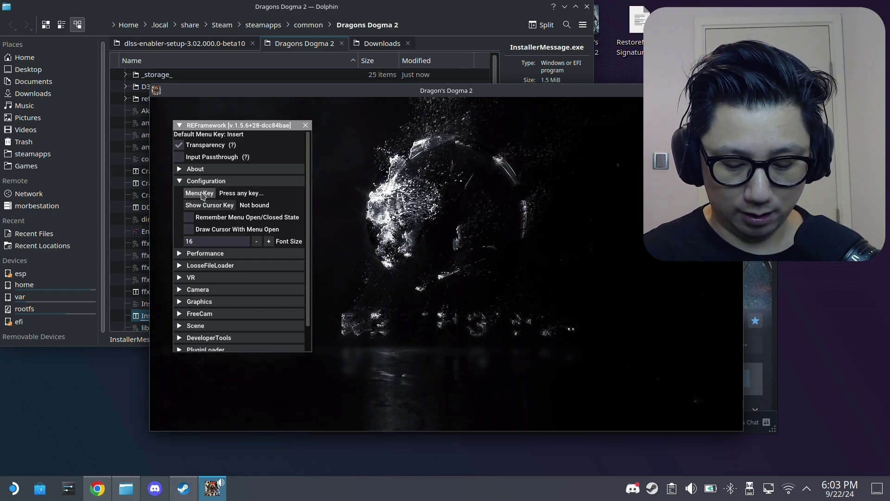
{"action": "key", "text": "Home"}
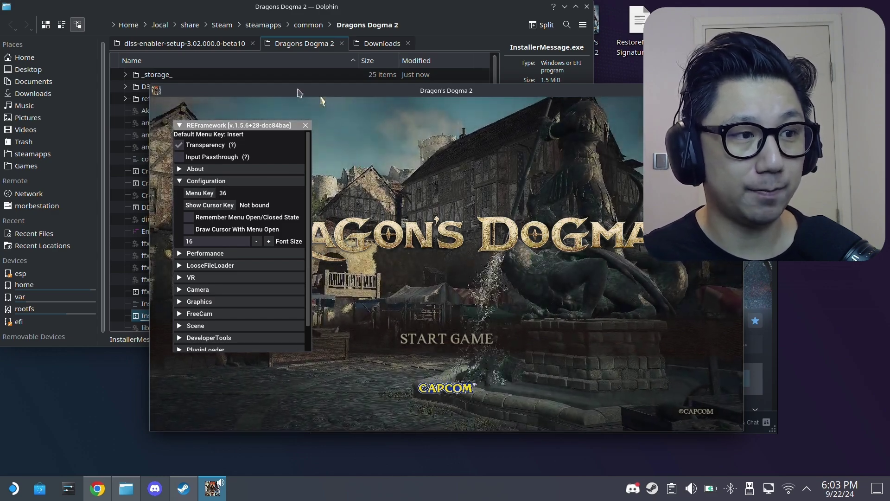
Stop Dragon's Dogma 2 from Steam and confirm exiting the game
{"action": "left_click", "coordinate": [184, 488]}
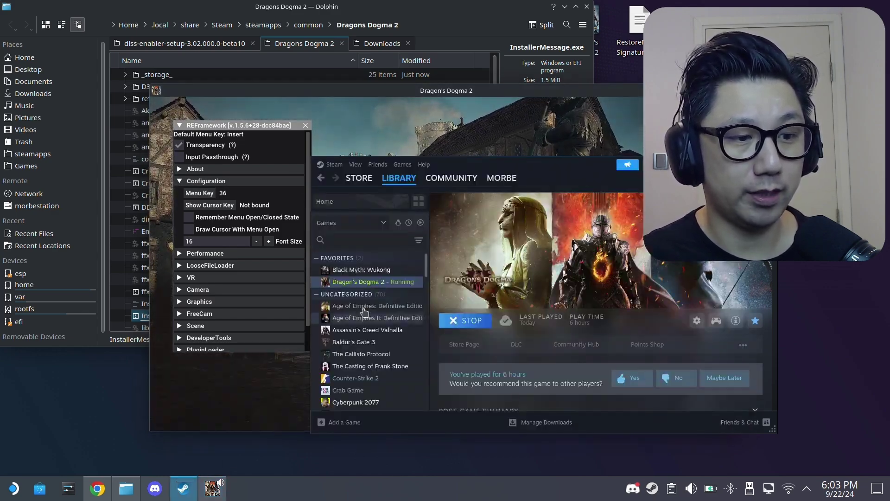
{"action": "left_click", "coordinate": [470, 323]}
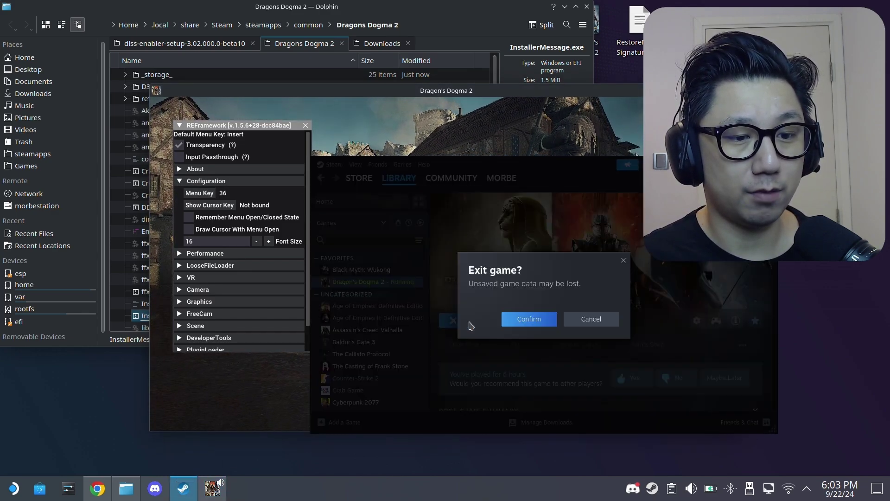
{"action": "left_click", "coordinate": [524, 325]}
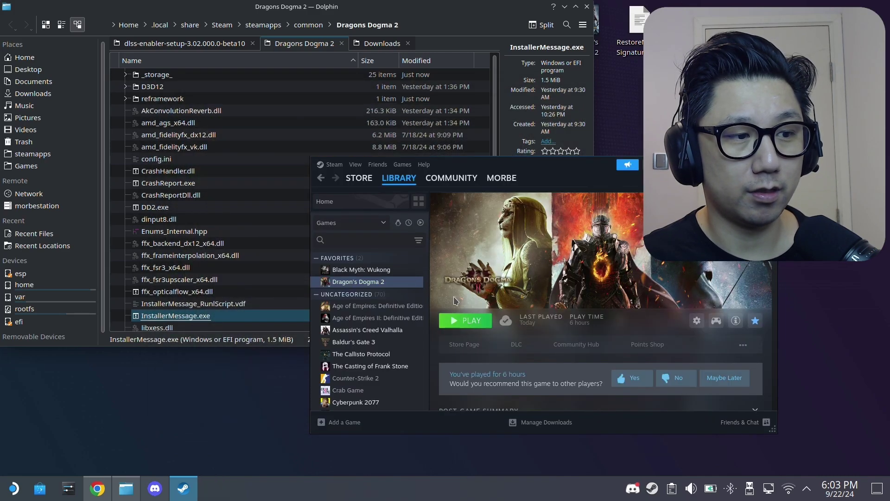
{"action": "left_click", "coordinate": [260, 255]}
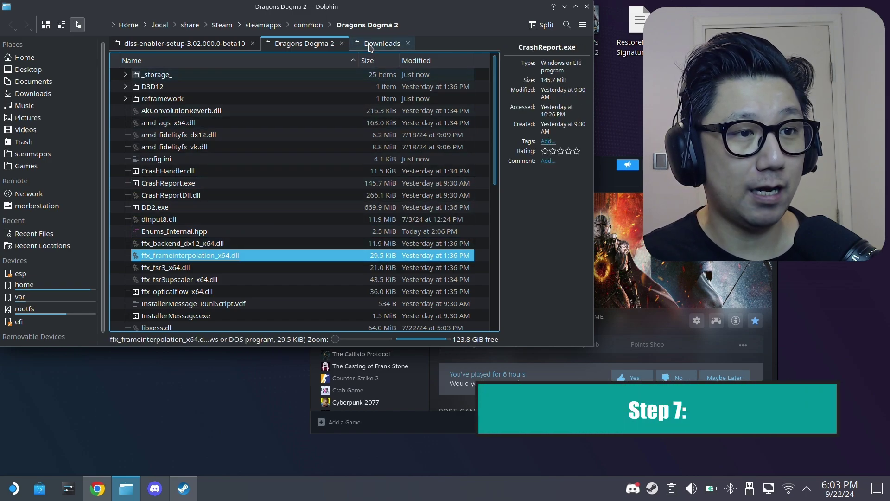
Copy all 21 items from the dlss-enabler-setup folder
{"action": "left_click", "coordinate": [238, 47]}
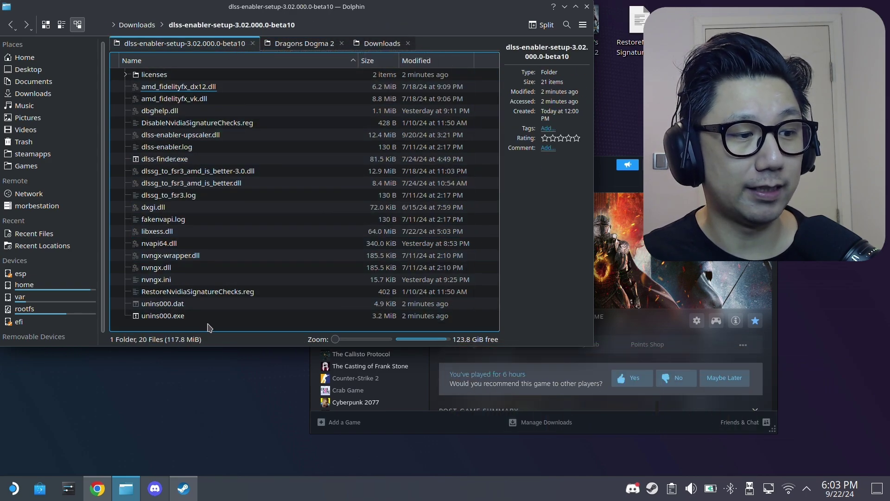
{"action": "left_click_drag", "start_coordinate": [217, 317], "coordinate": [144, 72]}
{"action": "right_click", "coordinate": [204, 110]}
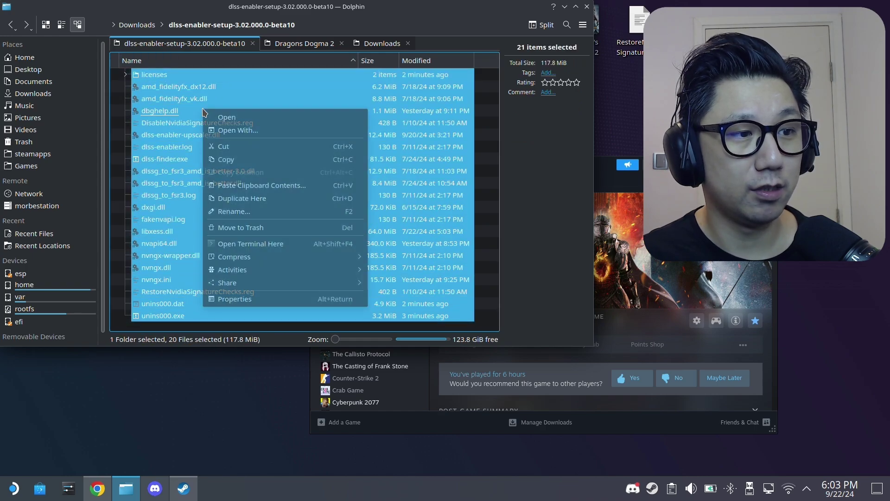
{"action": "left_click", "coordinate": [227, 159]}
Paste them into the Dragons Dogma 2 folder, overwriting all existing files
{"action": "left_click", "coordinate": [302, 43]}
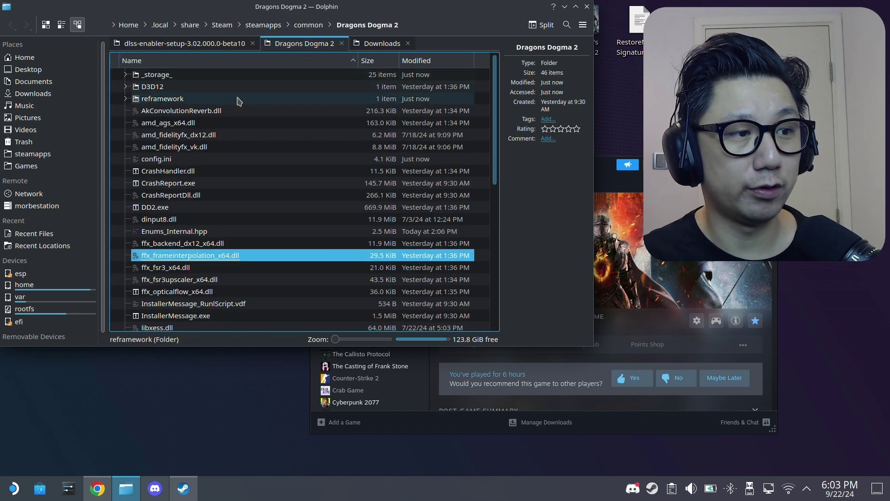
{"action": "left_click", "coordinate": [123, 128]}
{"action": "right_click", "coordinate": [122, 128]}
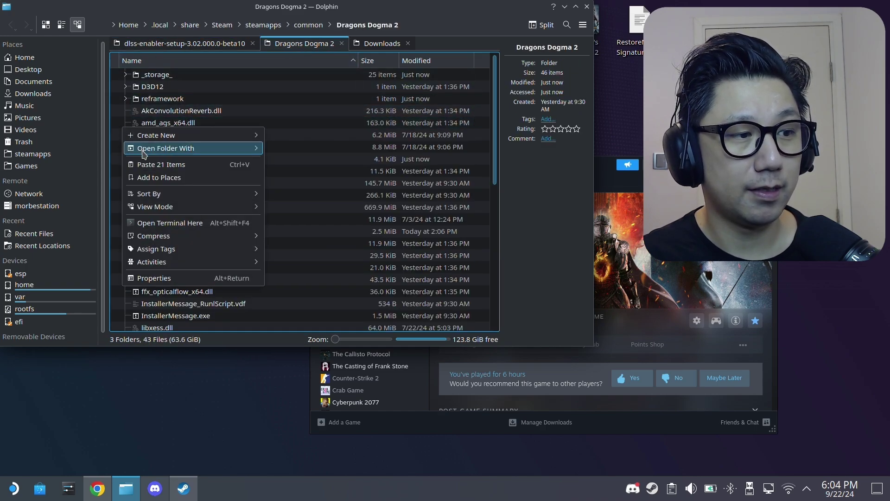
{"action": "left_click", "coordinate": [153, 164]}
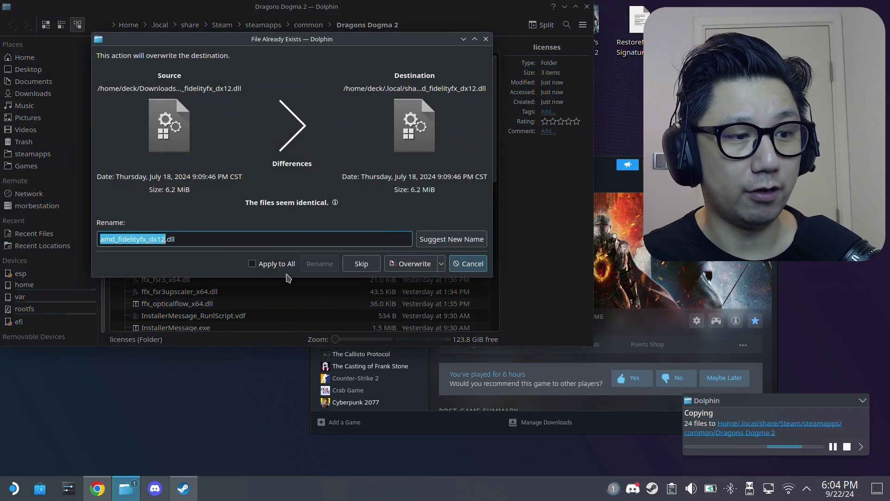
{"action": "left_click", "coordinate": [292, 265]}
{"action": "left_click", "coordinate": [410, 264]}
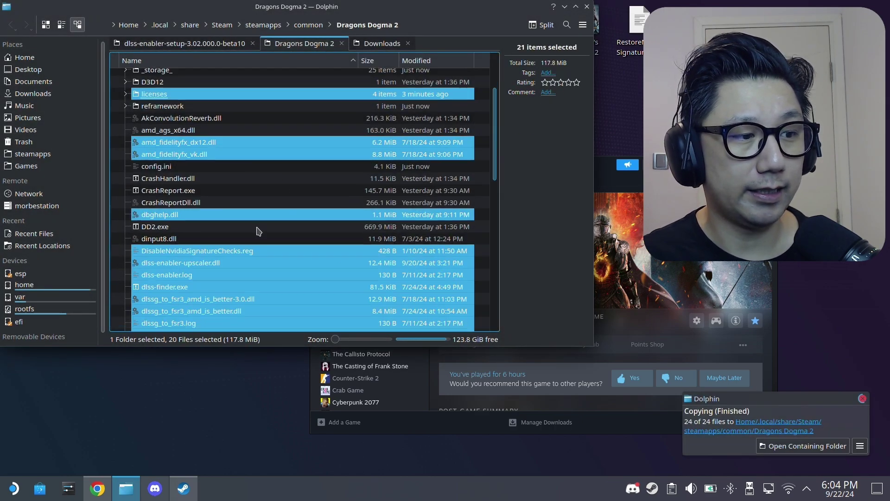
{"action": "scroll", "coordinate": [258, 231], "scroll_direction": "down", "scroll_amount": 15}
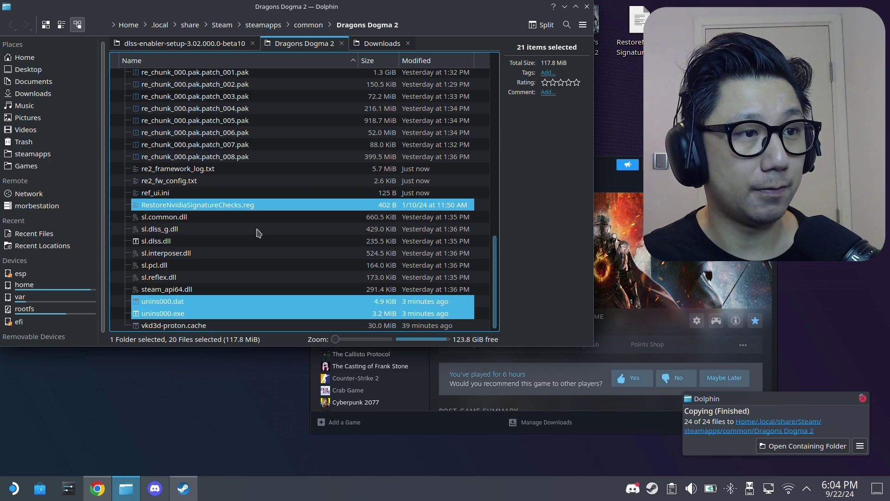
{"action": "scroll", "coordinate": [269, 248], "scroll_direction": "up", "scroll_amount": 3}
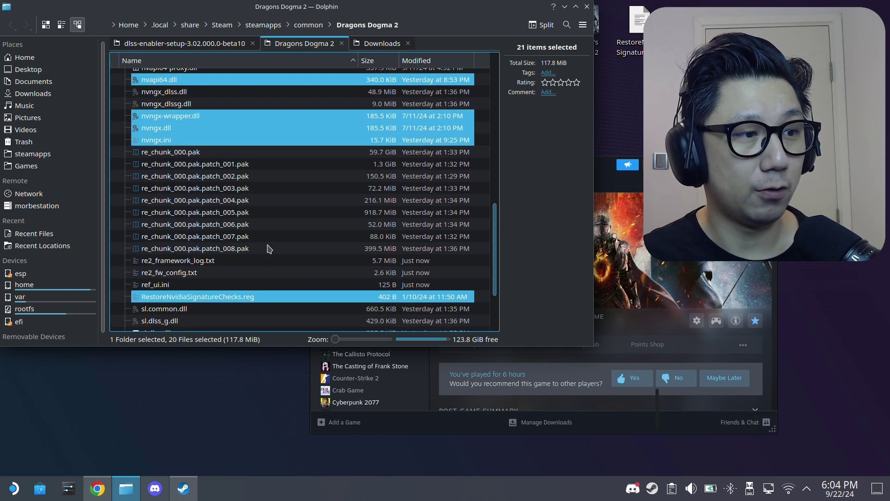
{"action": "scroll", "coordinate": [250, 241], "scroll_direction": "up", "scroll_amount": 3}
{"action": "left_click", "coordinate": [156, 221]}
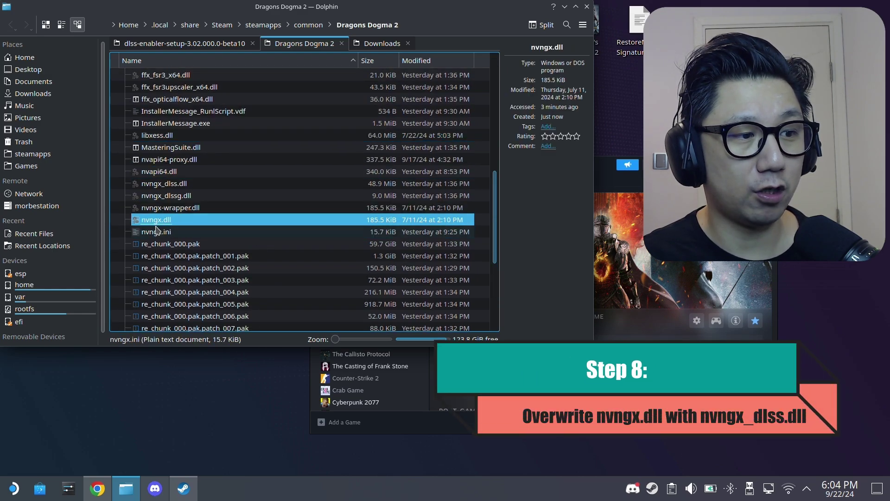
Trash the game folder's nvngx.dll and copy nvngx_dlss.dll
{"action": "right_click", "coordinate": [347, 229]}
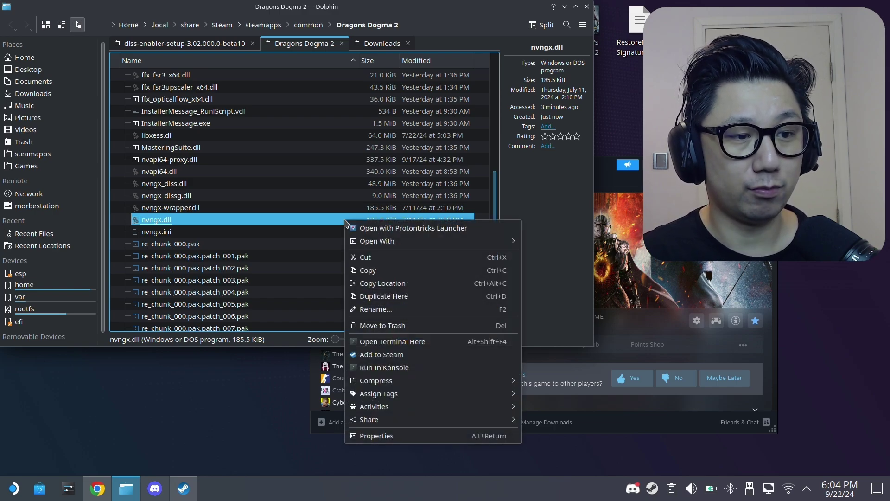
{"action": "left_click", "coordinate": [386, 324]}
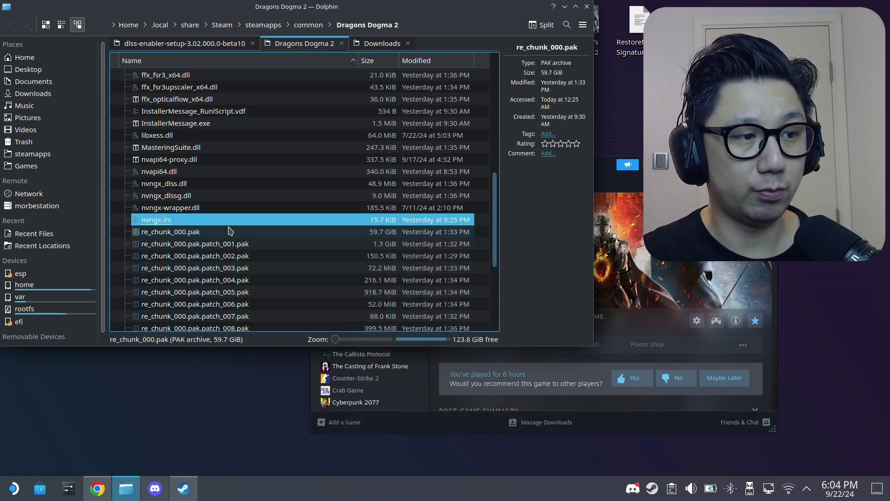
{"action": "left_click", "coordinate": [172, 186]}
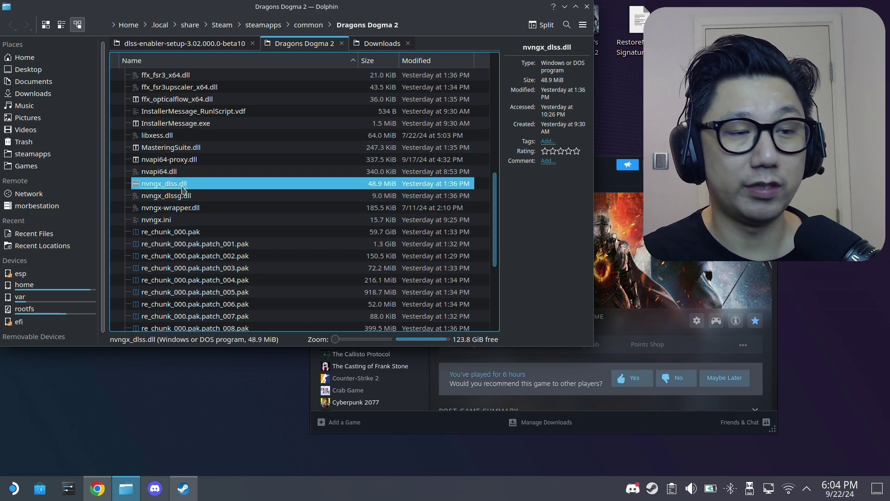
{"action": "right_click", "coordinate": [184, 188]}
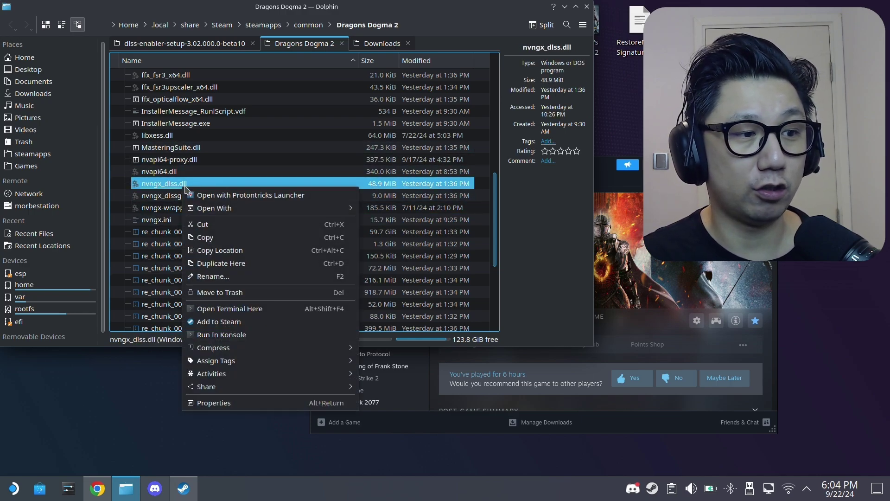
{"action": "left_click", "coordinate": [210, 241]}
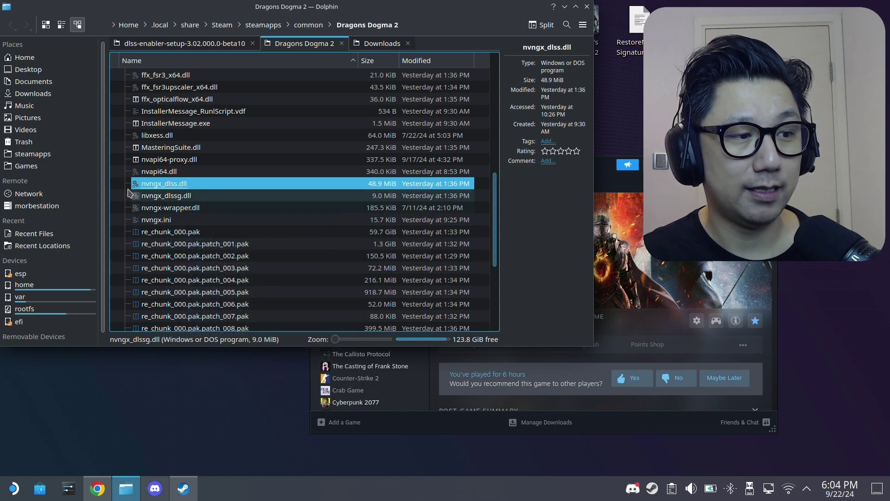
Paste the nvngx_dlss.dll copy into the same folder, named nvngx.dll
{"action": "right_click", "coordinate": [124, 186]}
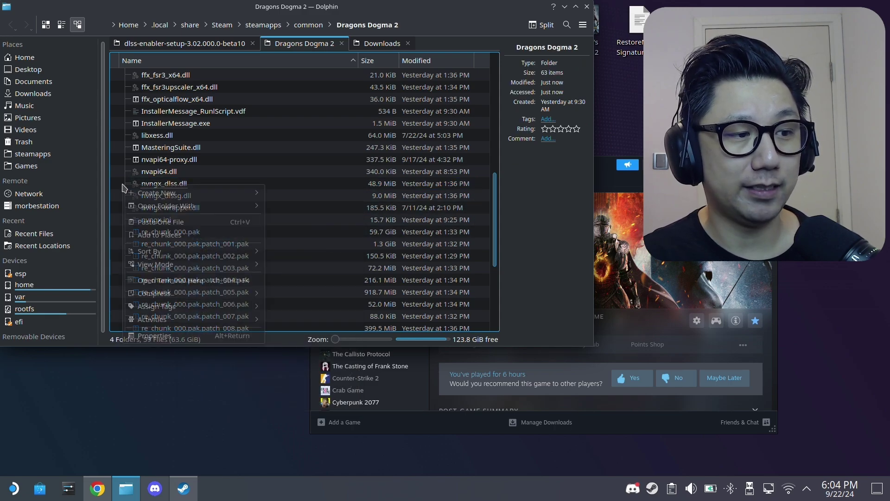
{"action": "left_click", "coordinate": [158, 222]}
{"action": "left_click", "coordinate": [130, 160]}
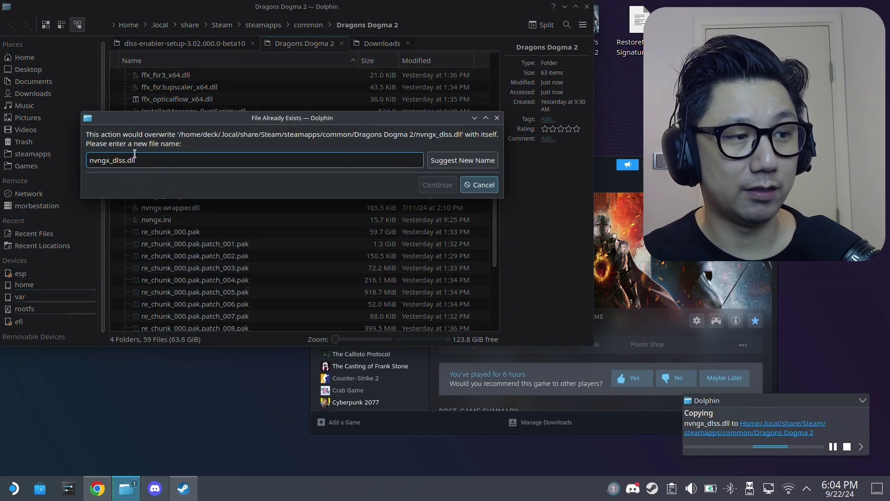
{"action": "key", "text": "BackSpace"}
{"action": "key", "text": "BackSpace"}
{"action": "key", "text": "BackSpace"}
{"action": "key", "text": "BackSpace"}
{"action": "key", "text": "BackSpace"}
{"action": "key", "text": "BackSpace"}
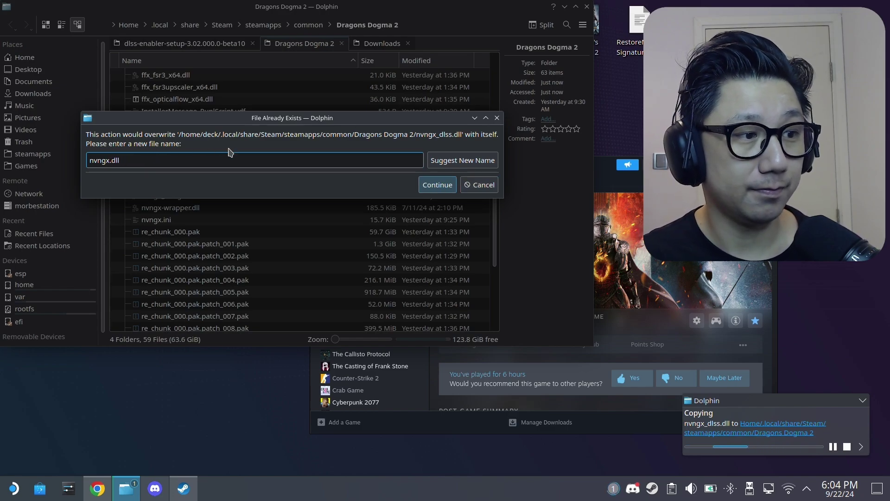
{"action": "left_click", "coordinate": [435, 185]}
{"action": "scroll", "coordinate": [302, 231], "scroll_direction": "up", "scroll_amount": 10}
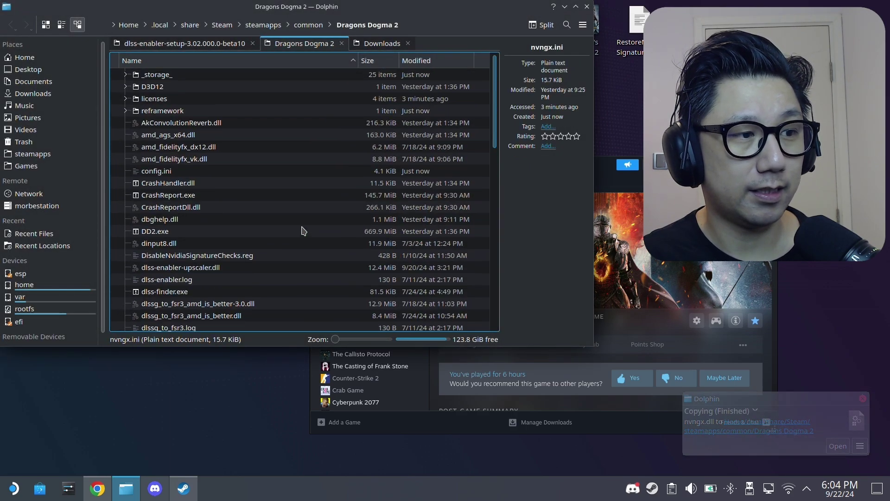
Open config.ini in Kate and change UpscalingAlgorithm from DLSS to NONE
{"action": "double_click", "coordinate": [174, 171]}
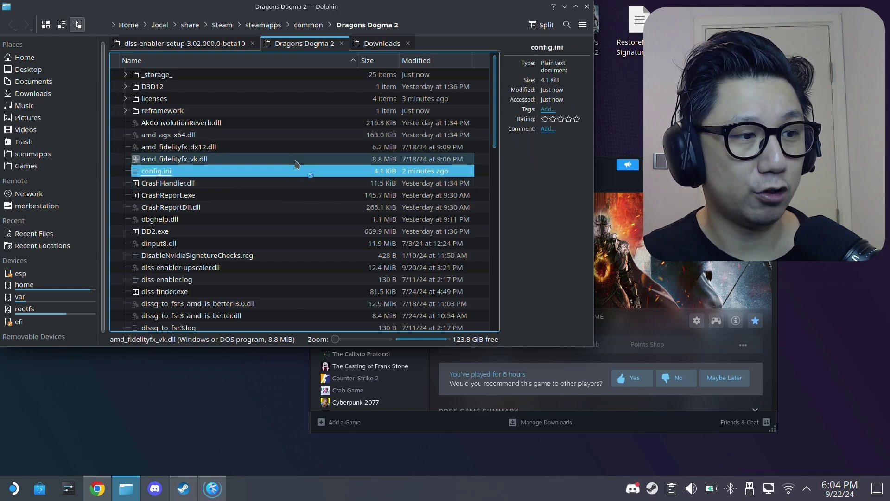
{"action": "scroll", "coordinate": [217, 254], "scroll_direction": "down", "scroll_amount": 3}
{"action": "scroll", "coordinate": [216, 254], "scroll_direction": "up", "scroll_amount": 6}
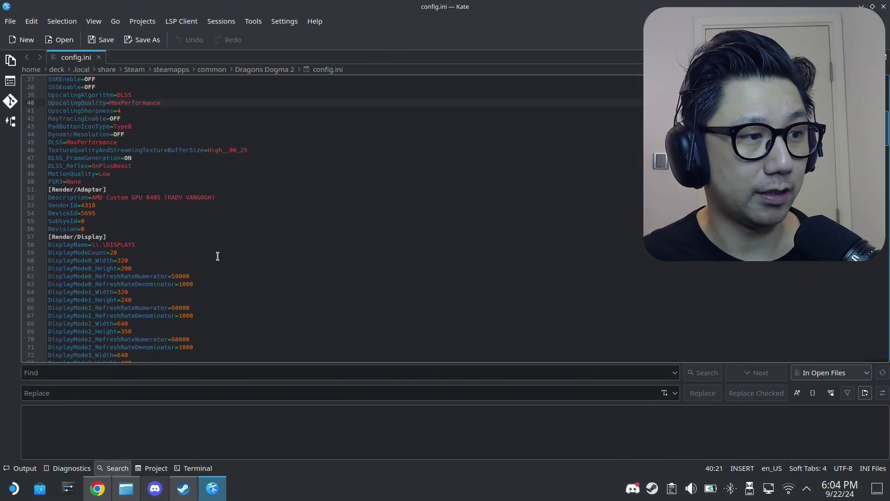
{"action": "scroll", "coordinate": [123, 150], "scroll_direction": "up", "scroll_amount": 3}
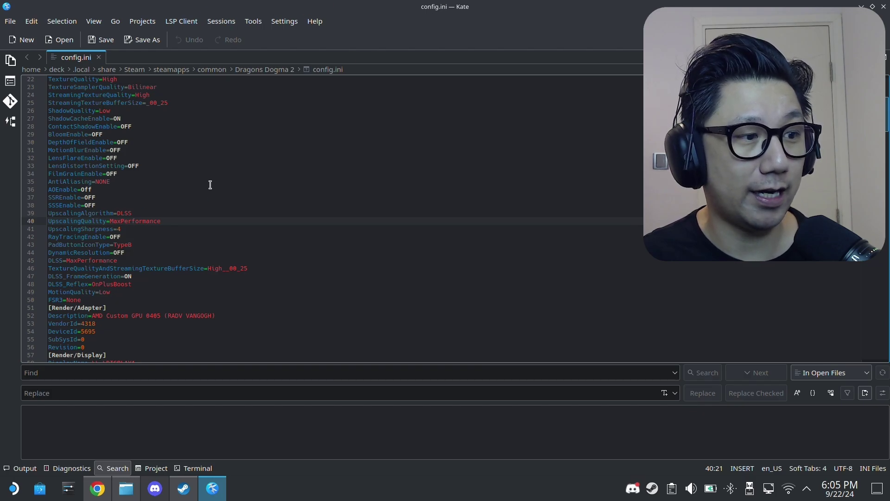
{"action": "left_click", "coordinate": [99, 213]}
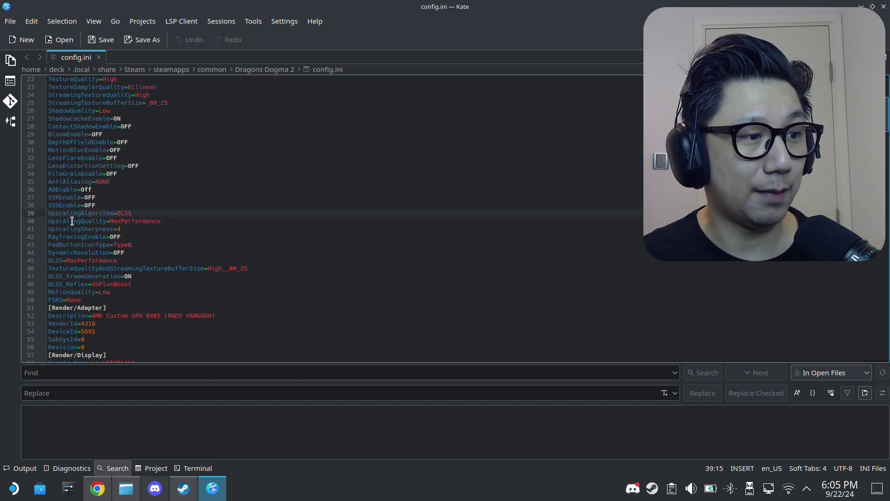
{"action": "double_click", "coordinate": [105, 181]}
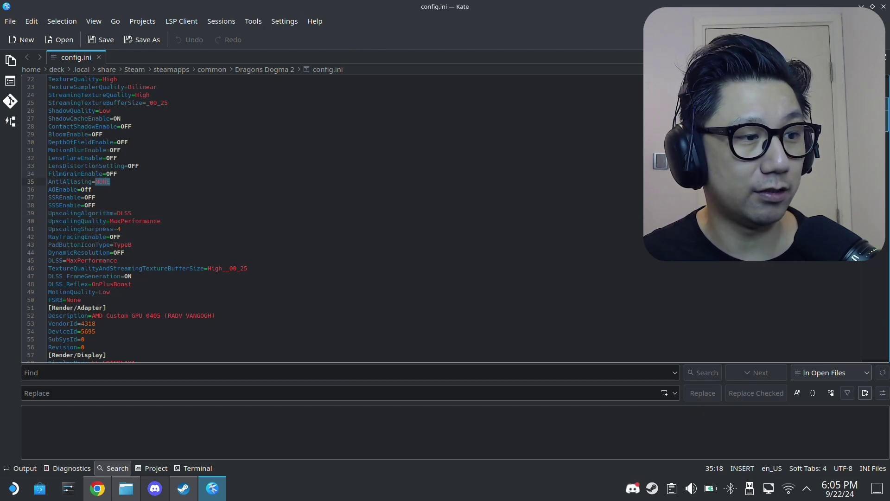
{"action": "double_click", "coordinate": [121, 213]}
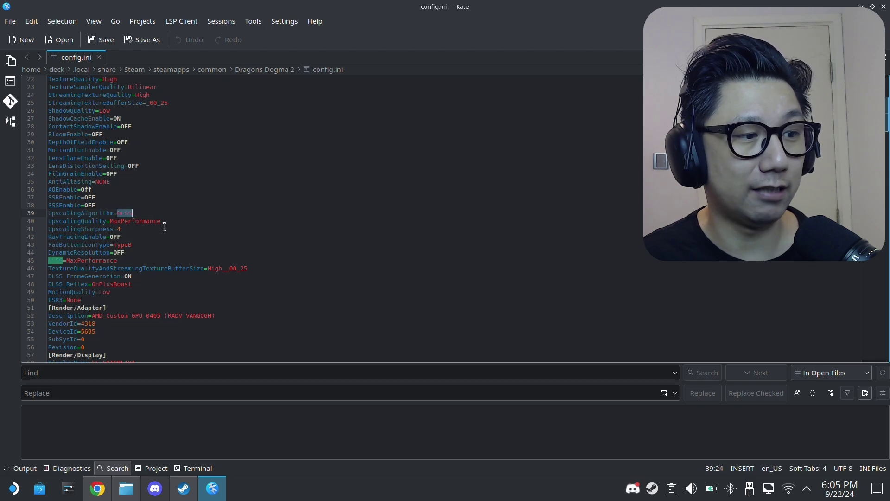
{"action": "key", "text": "ctrl+v"}
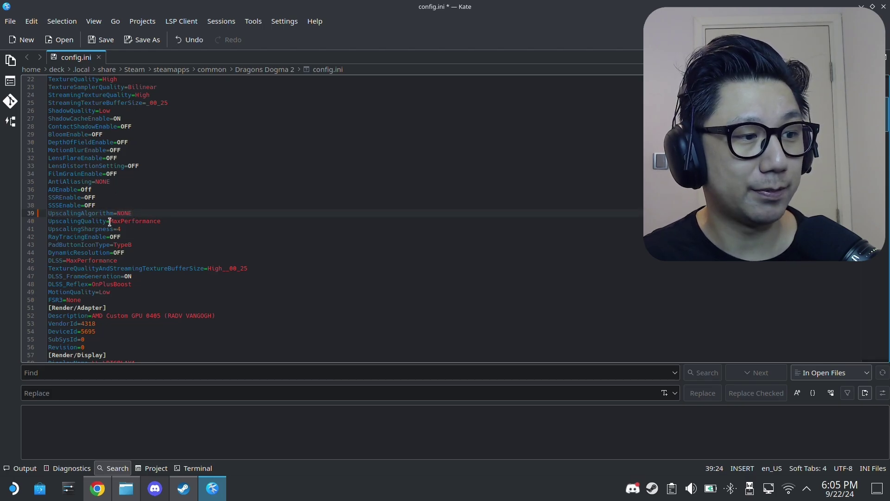
Set UpscalingQuality, DLSS and DLSS_FrameGeneration to OFF
{"action": "left_click_drag", "start_coordinate": [110, 221], "coordinate": [172, 221]}
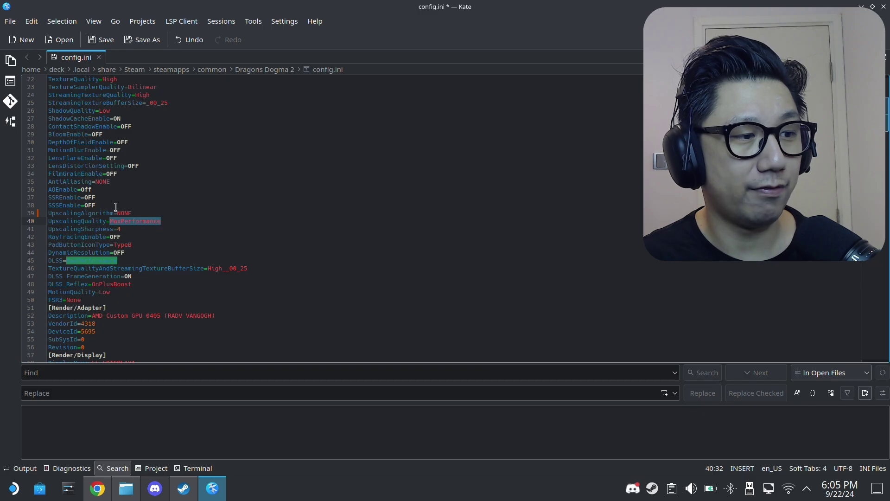
{"action": "double_click", "coordinate": [91, 202]}
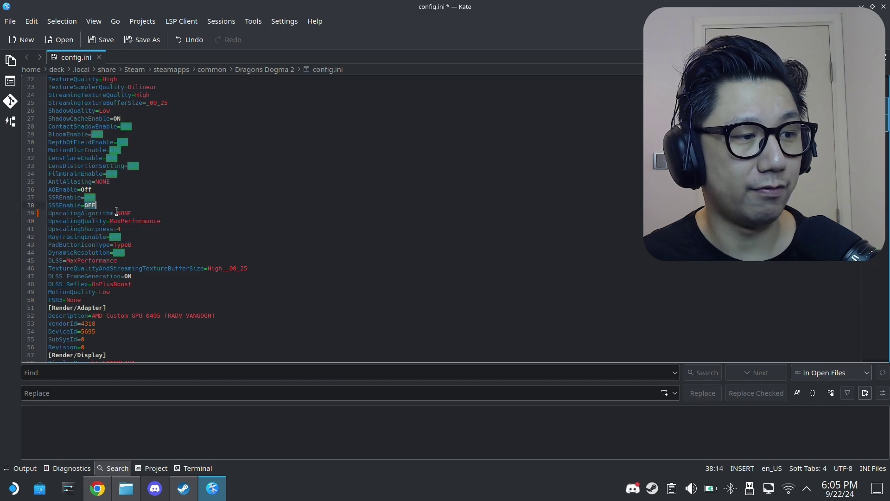
{"action": "triple_click", "coordinate": [149, 223]}
{"action": "left_click", "coordinate": [148, 223]}
{"action": "double_click", "coordinate": [153, 221]}
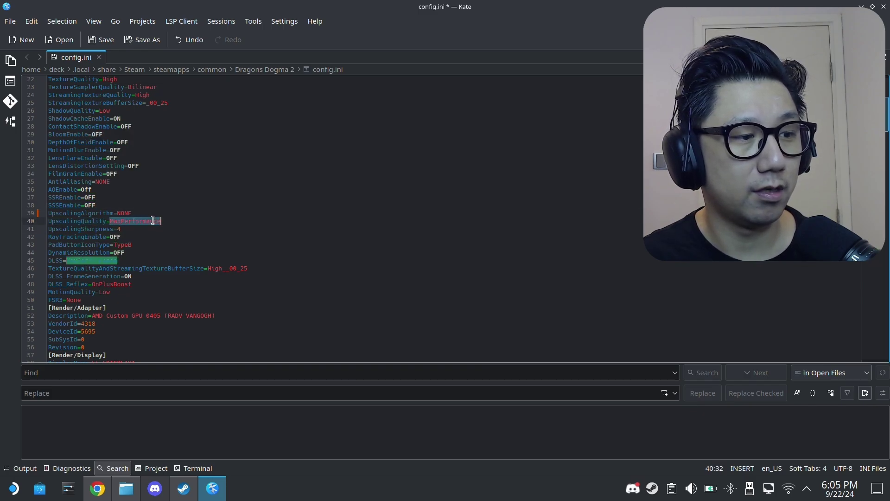
{"action": "type", "text": "OFF"}
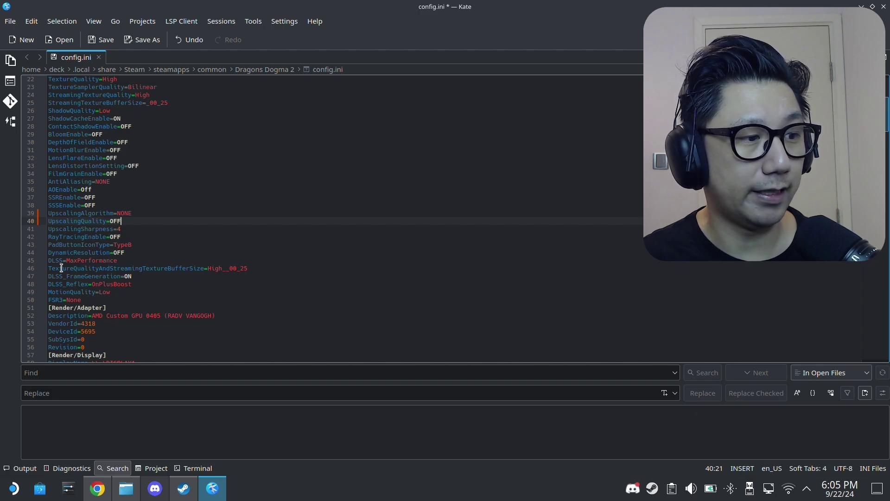
{"action": "double_click", "coordinate": [98, 260]}
{"action": "type", "text": "OFF"}
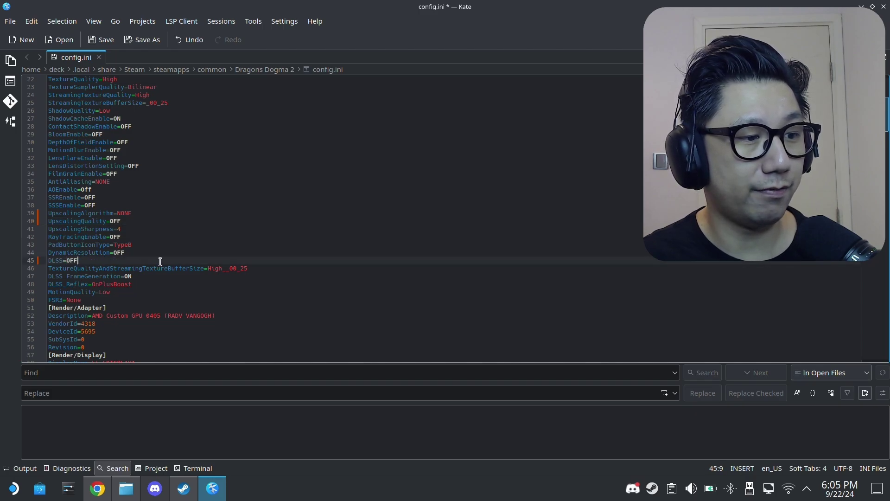
{"action": "double_click", "coordinate": [128, 276]}
{"action": "type", "text": "OFF"}
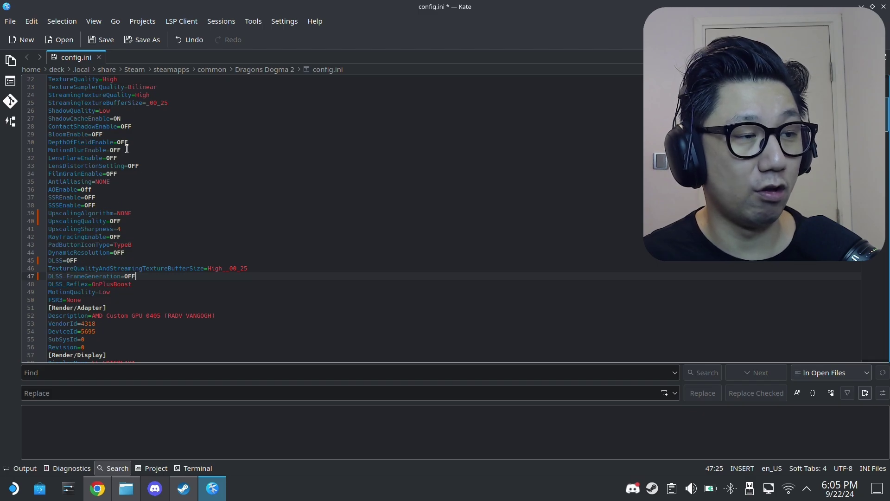
Save config.ini and close Kate
{"action": "left_click", "coordinate": [9, 20]}
{"action": "mouse_move", "coordinate": [31, 21]}
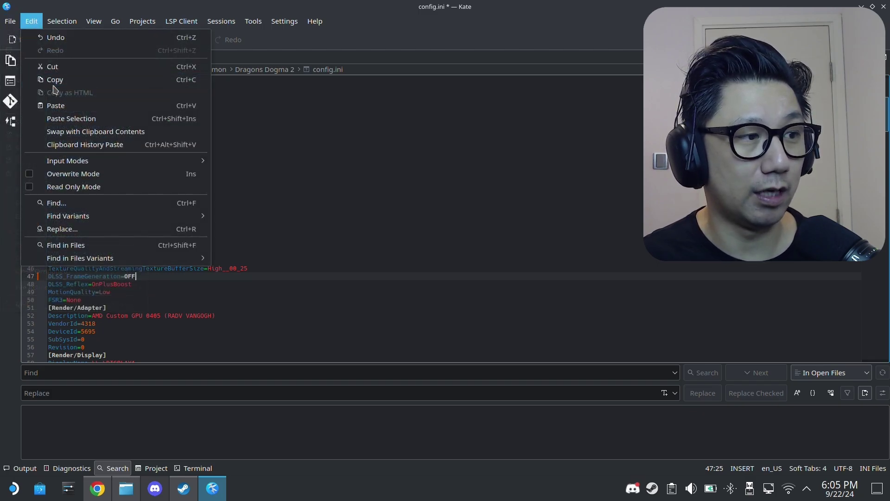
{"action": "left_click", "coordinate": [35, 125]}
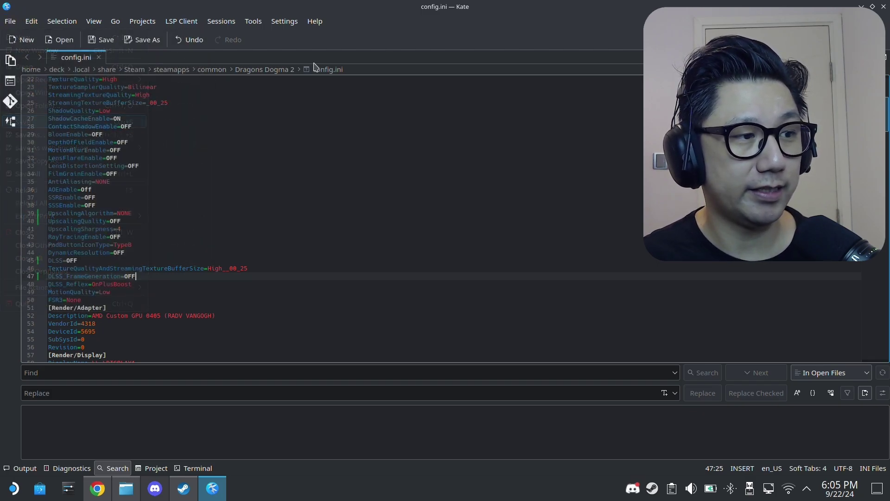
{"action": "left_click", "coordinate": [883, 6]}
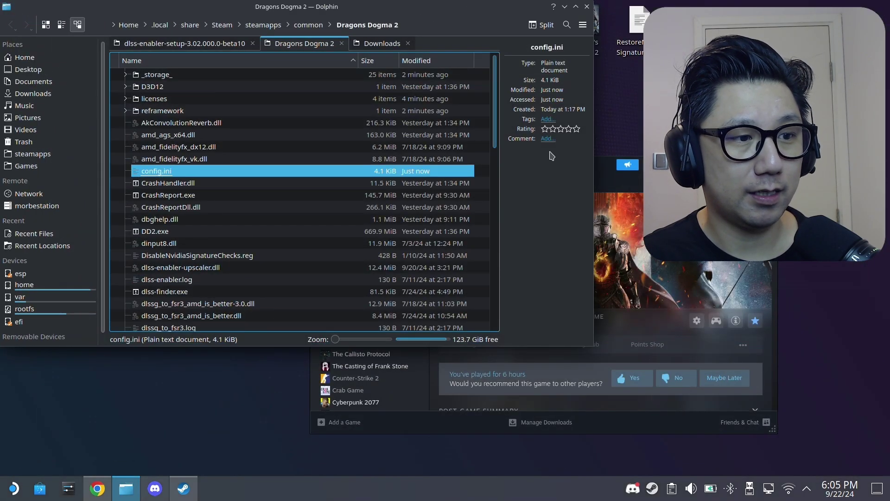
Raise the Steam library and press Play on Dragon's Dogma 2
{"action": "left_click", "coordinate": [444, 410]}
{"action": "left_click", "coordinate": [481, 321]}
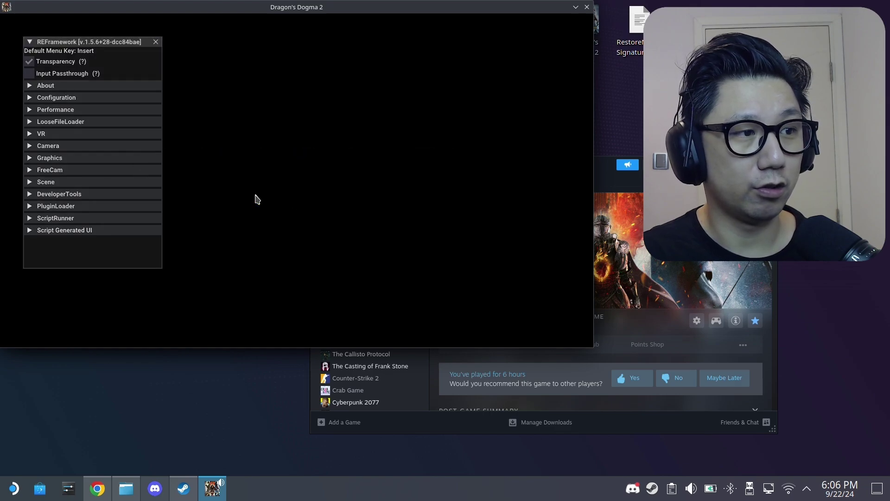
Rebind the REFramework menu key from 45 to 36 (Home), close the menu and confirm the autosave notice
{"action": "left_click", "coordinate": [86, 98]}
{"action": "left_click", "coordinate": [49, 110]}
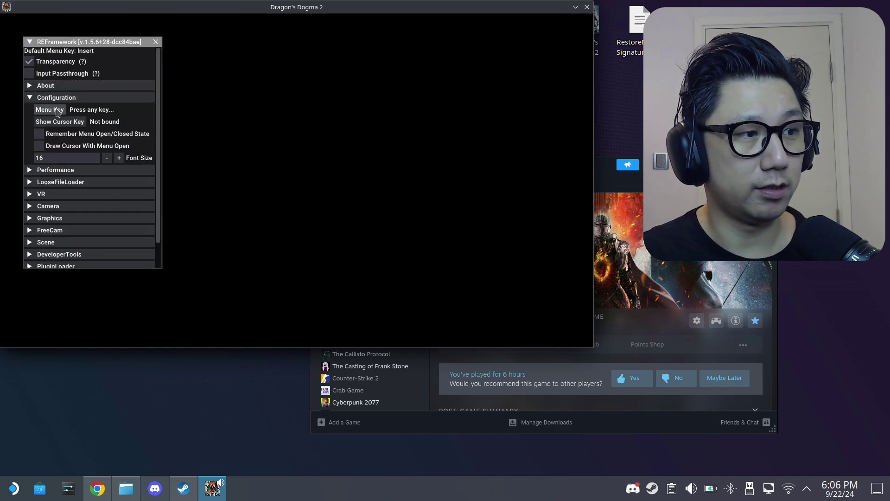
{"action": "key", "text": "Home"}
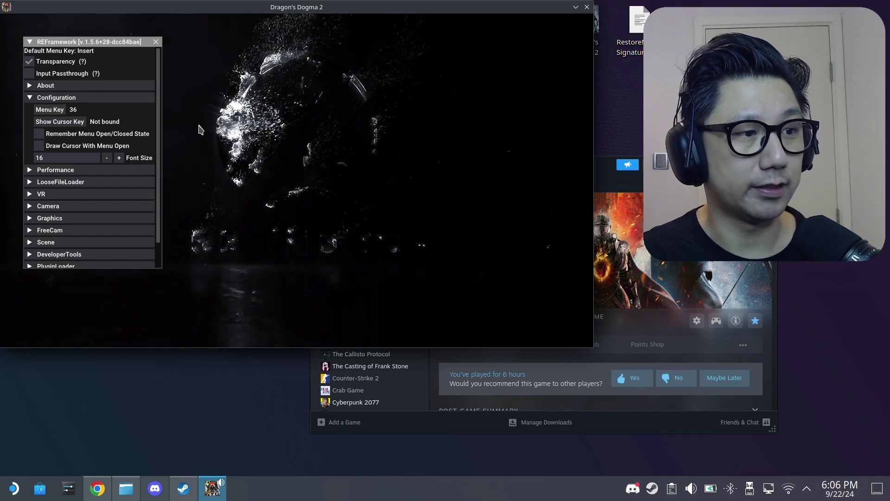
{"action": "key", "text": "Home"}
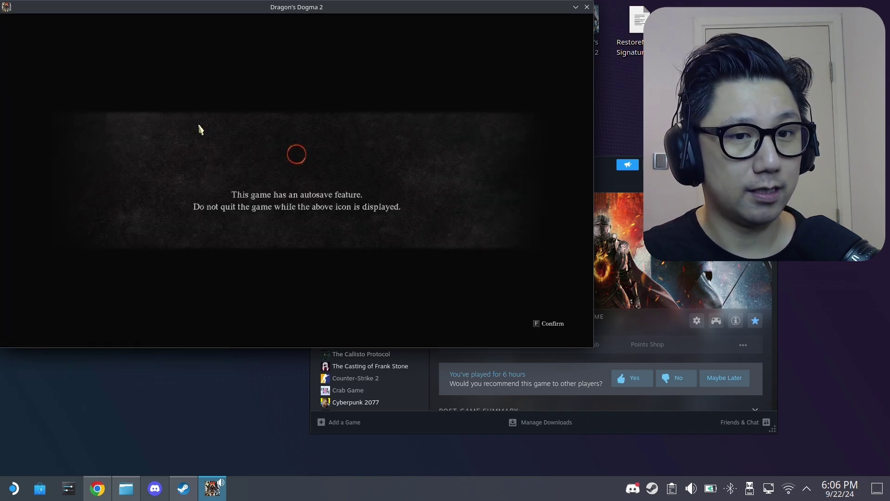
{"action": "key", "text": "f"}
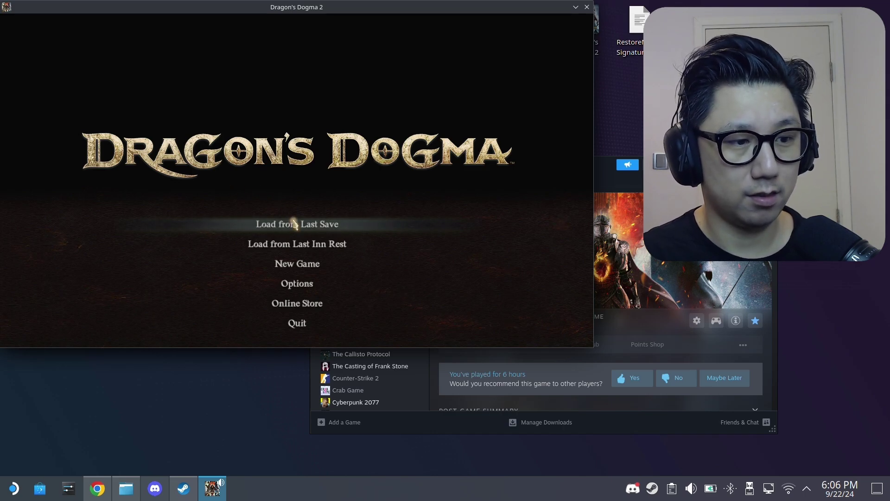
In Options > Graphics, set DLSS Super Resolution to Performance and DLSS Frame Generation to On
{"action": "key", "text": "Down"}
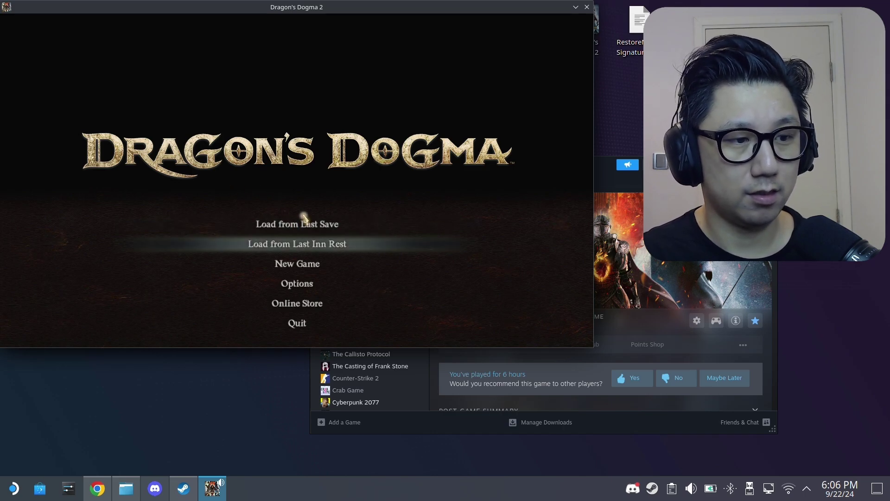
{"action": "left_click", "coordinate": [307, 288]}
{"action": "left_click", "coordinate": [116, 183]}
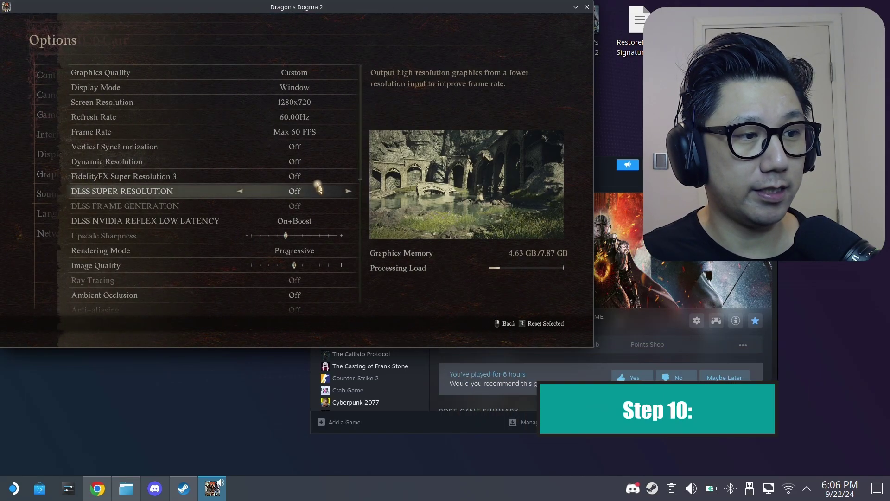
{"action": "left_click", "coordinate": [348, 192]}
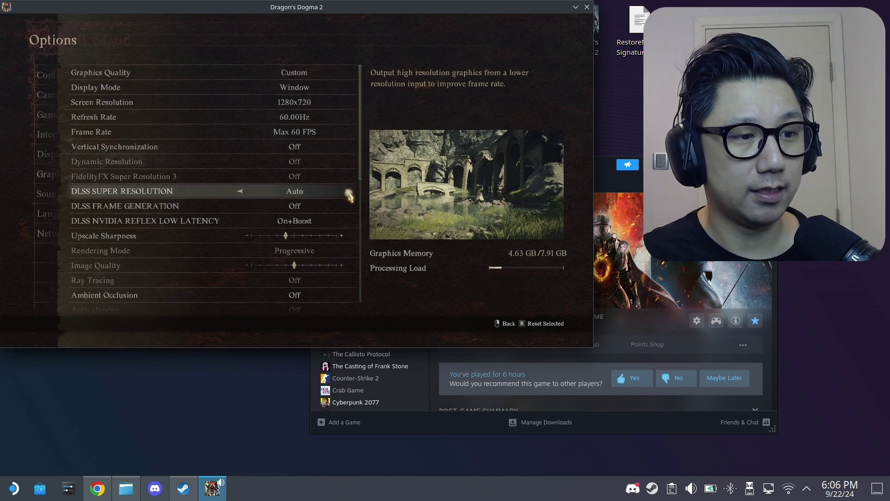
{"action": "left_click", "coordinate": [348, 192]}
{"action": "left_click", "coordinate": [348, 192]}
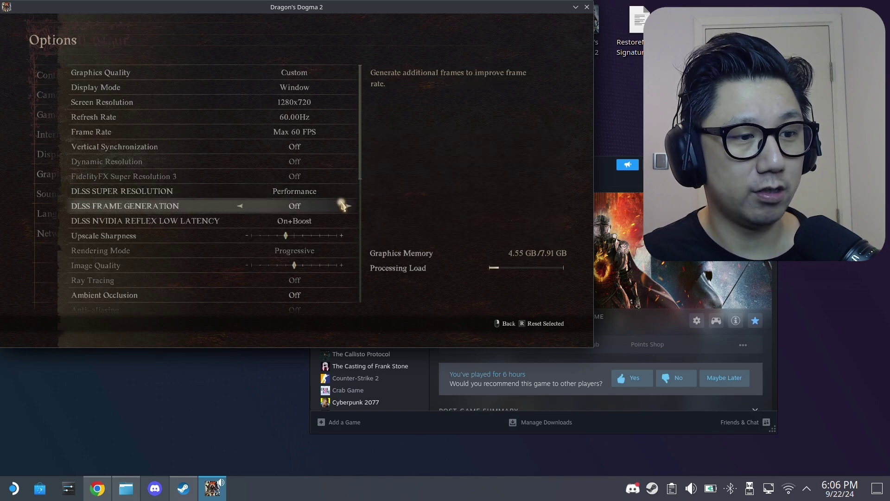
{"action": "left_click", "coordinate": [347, 207]}
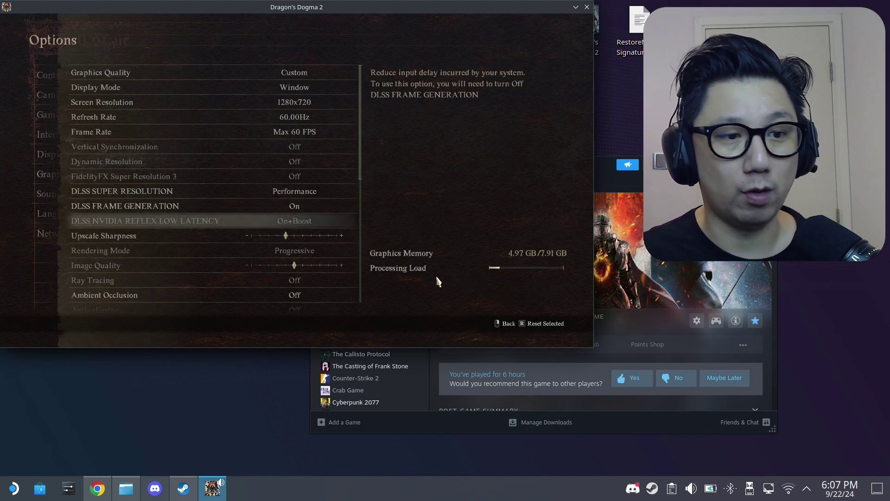
Save the graphics changes, resume the game and bring up the OptiScaler overlay
{"action": "right_click", "coordinate": [455, 296]}
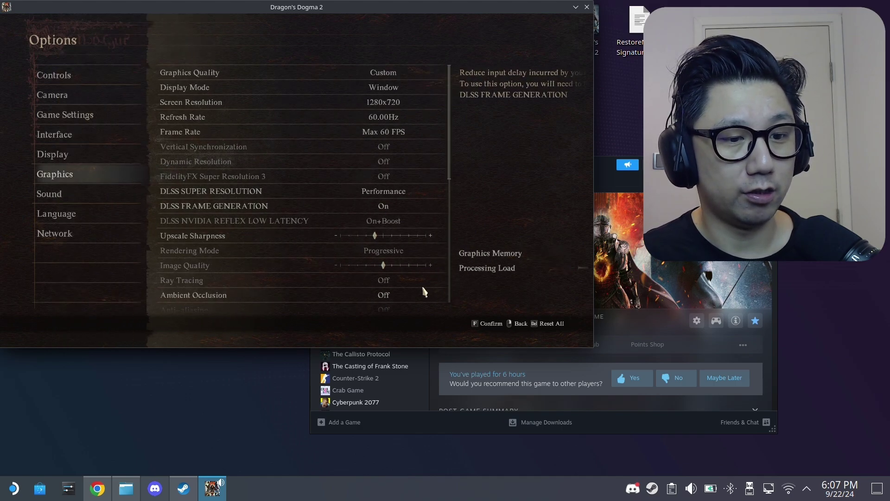
{"action": "right_click", "coordinate": [421, 292]}
{"action": "left_click", "coordinate": [313, 223]}
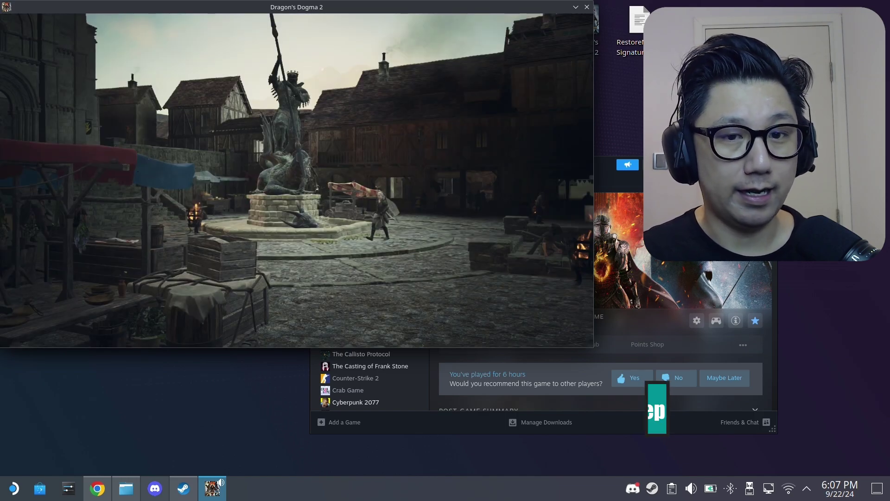
{"action": "key", "text": "Insert"}
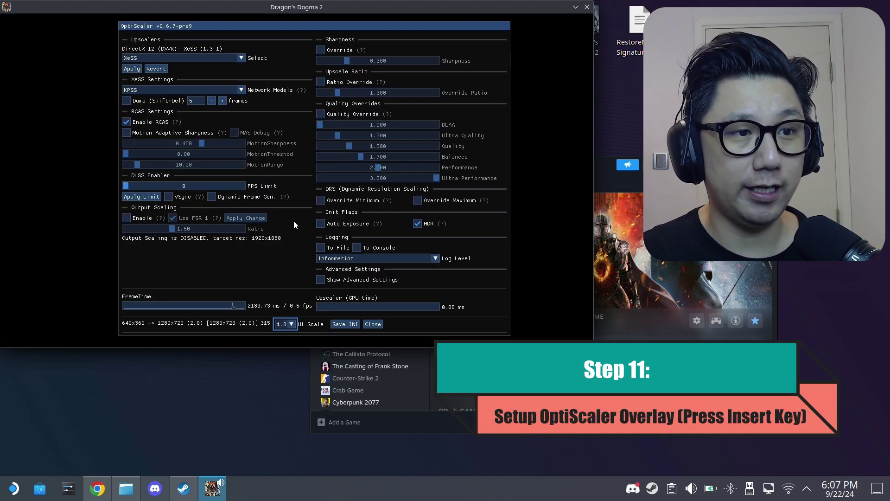
Switch the OptiScaler upscaler from XeSS to FSR 2.2.1 and apply it
{"action": "key", "text": "Insert"}
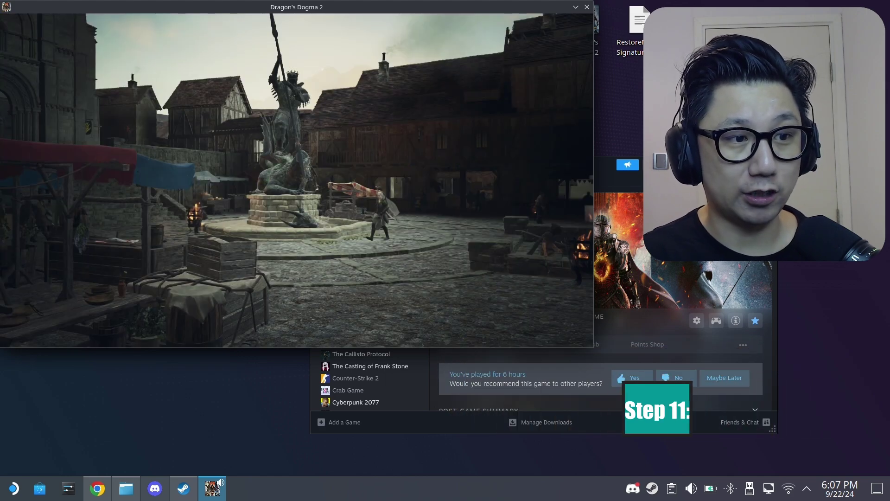
{"action": "key", "text": "Insert"}
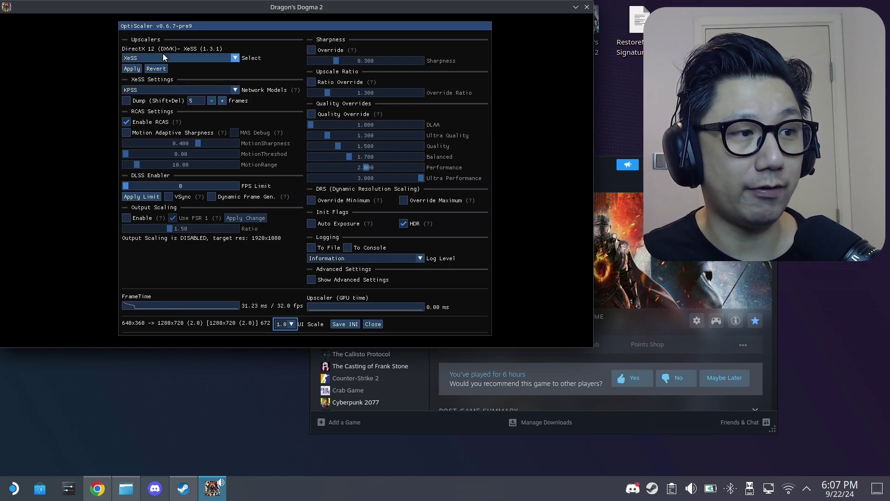
{"action": "left_click", "coordinate": [235, 58]}
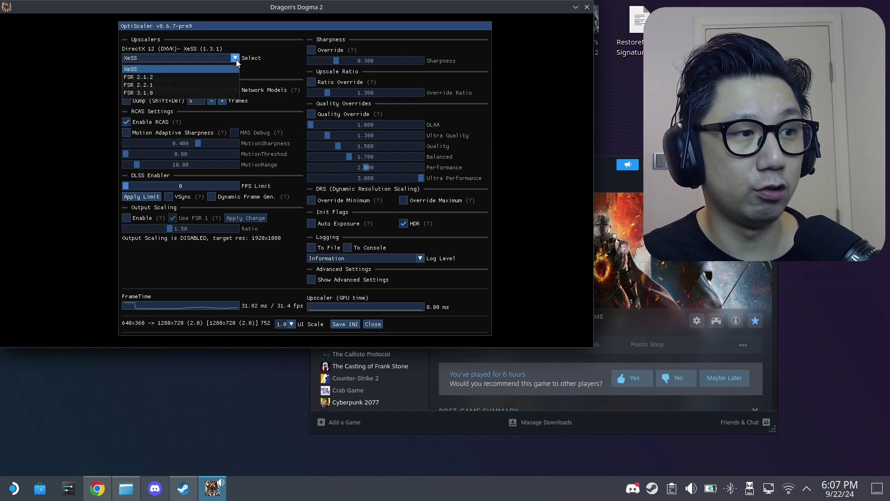
{"action": "left_click", "coordinate": [187, 85]}
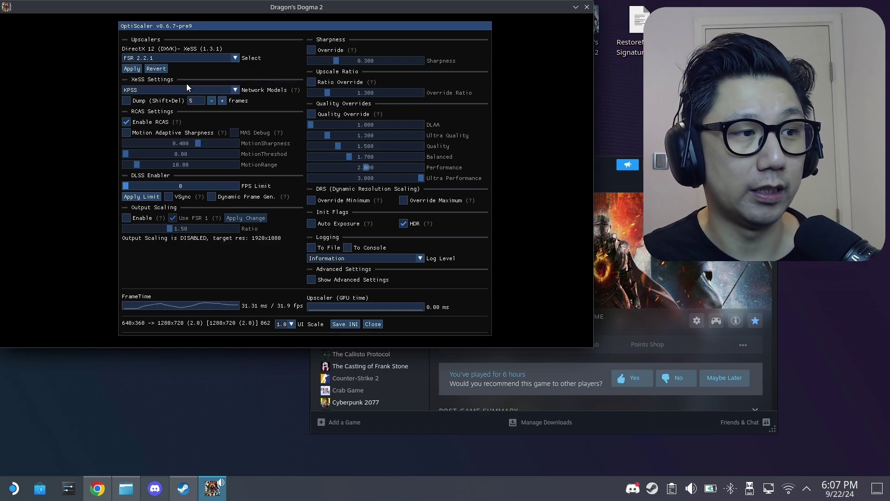
{"action": "left_click", "coordinate": [132, 69]}
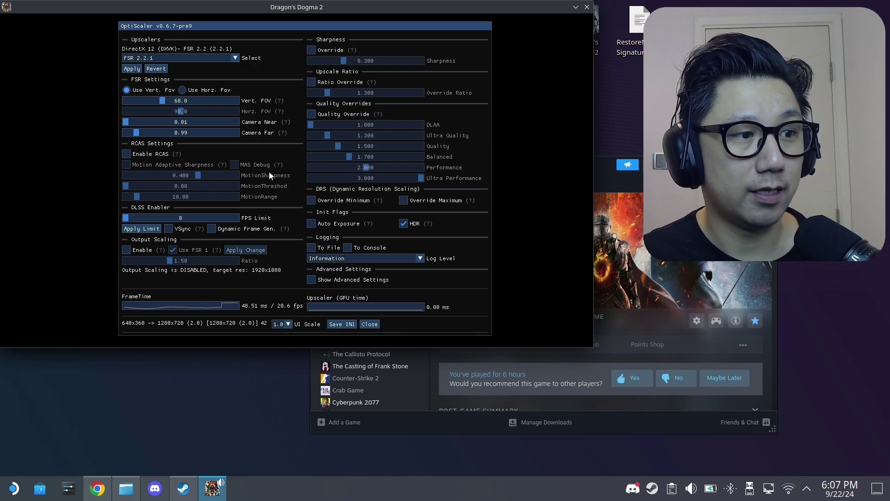
Enable RCAS and Motion Adaptive Sharpness, then close the overlay
{"action": "left_click", "coordinate": [150, 154]}
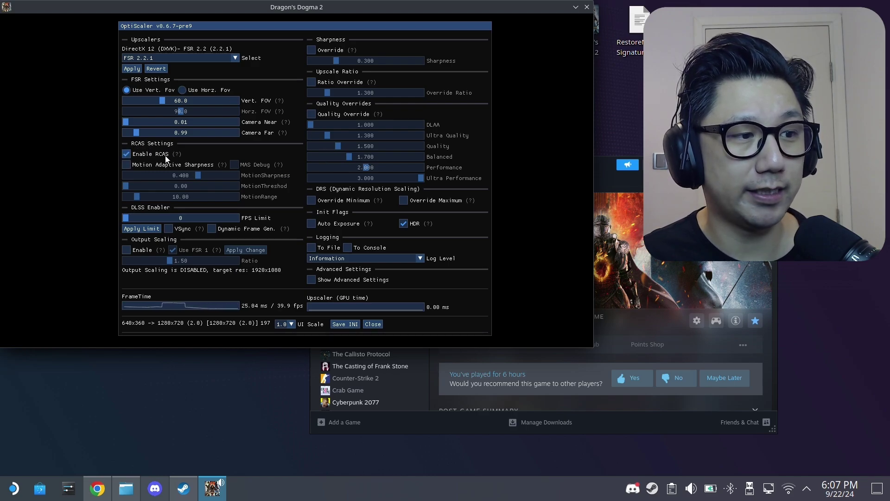
{"action": "left_click", "coordinate": [126, 165]}
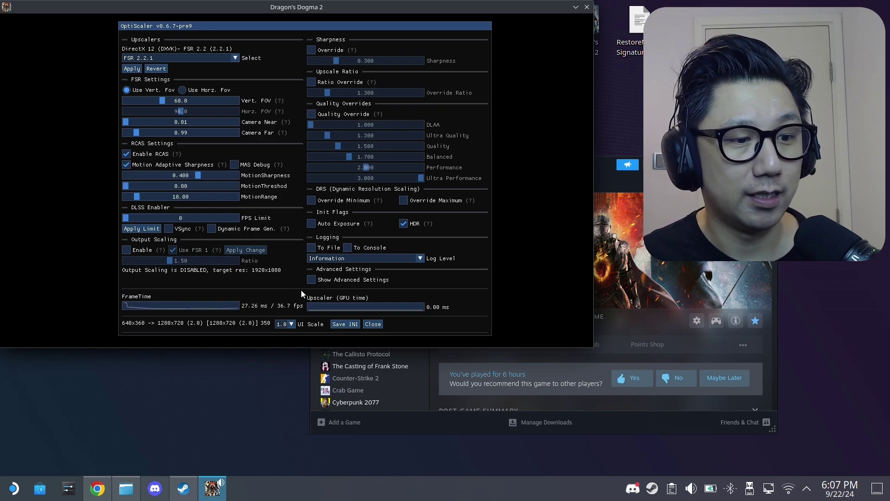
{"action": "left_click", "coordinate": [364, 324]}
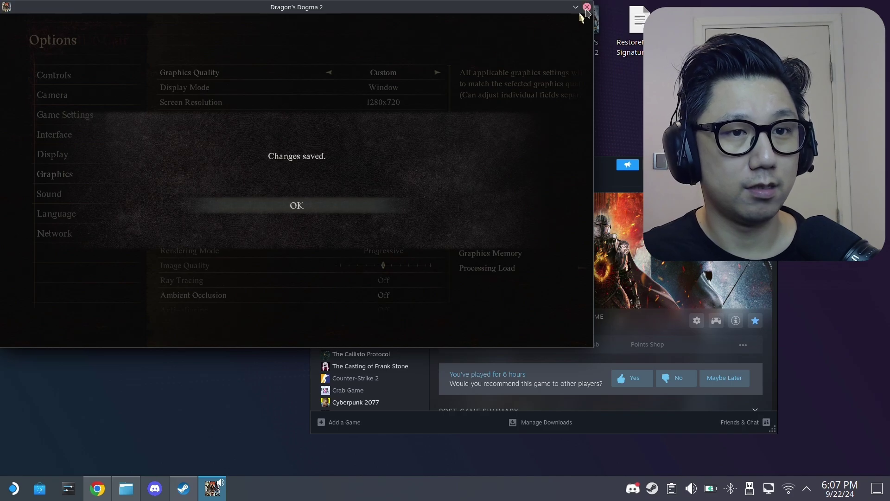
Acknowledge 'Changes saved', then quit Dragon's Dogma 2 from the title menu and confirm Yes
{"action": "left_click", "coordinate": [369, 184]}
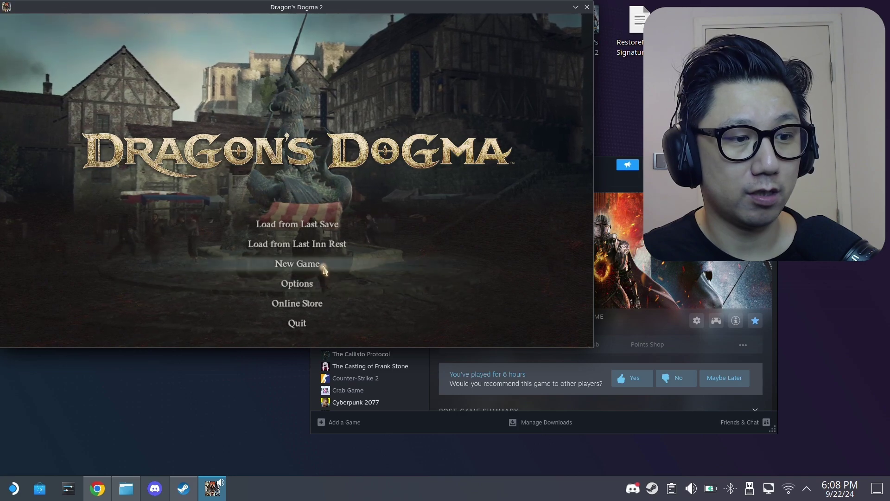
{"action": "left_click", "coordinate": [295, 324]}
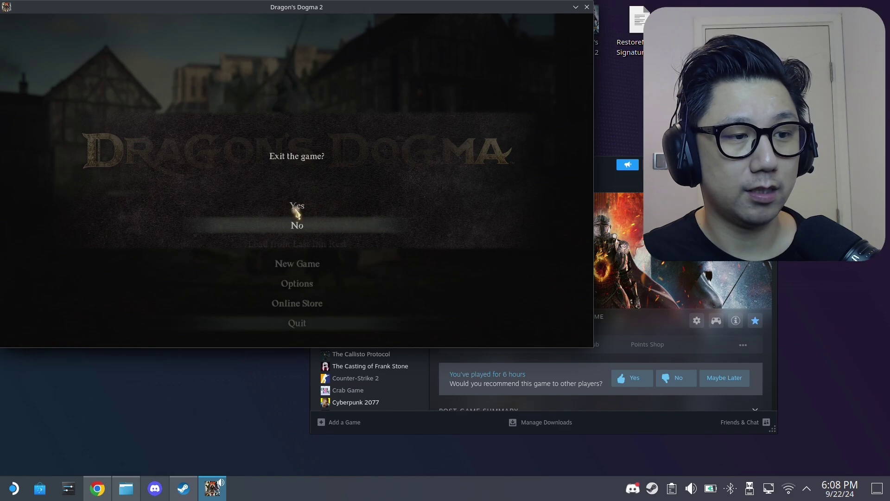
{"action": "left_click", "coordinate": [296, 207]}
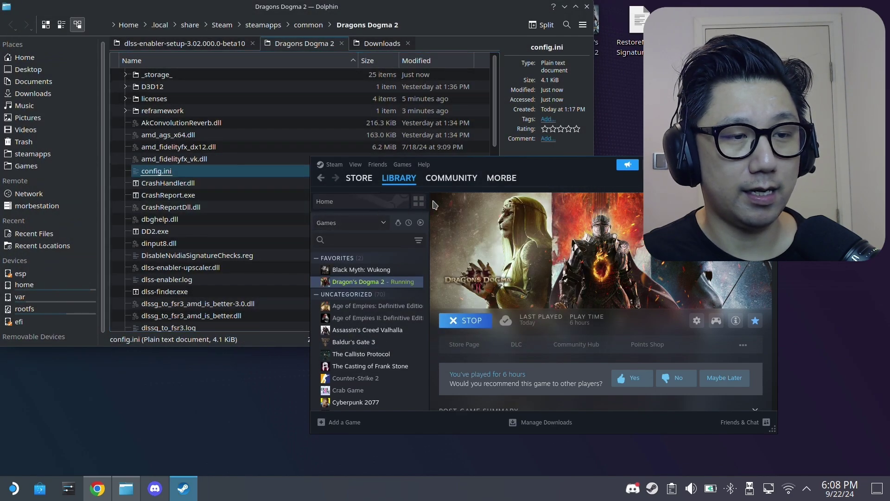
Minimize the file manager and browser windows to reveal the desktop
{"action": "left_click", "coordinate": [564, 6]}
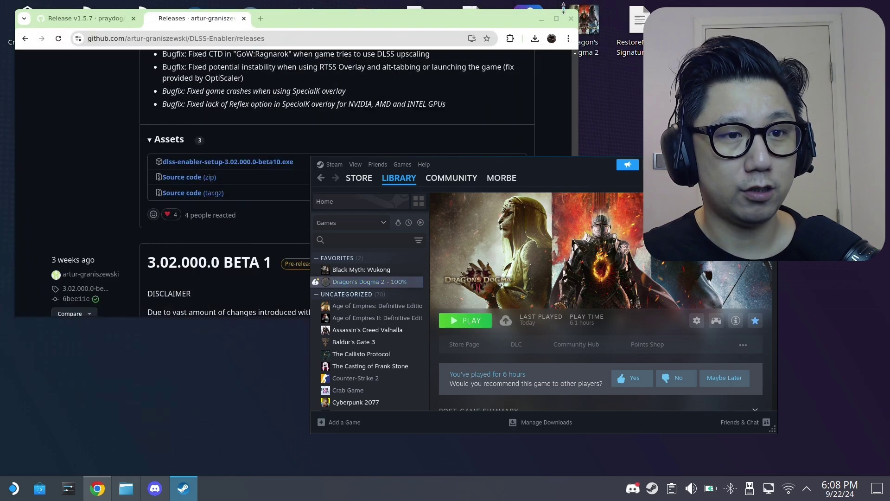
{"action": "left_click", "coordinate": [541, 18]}
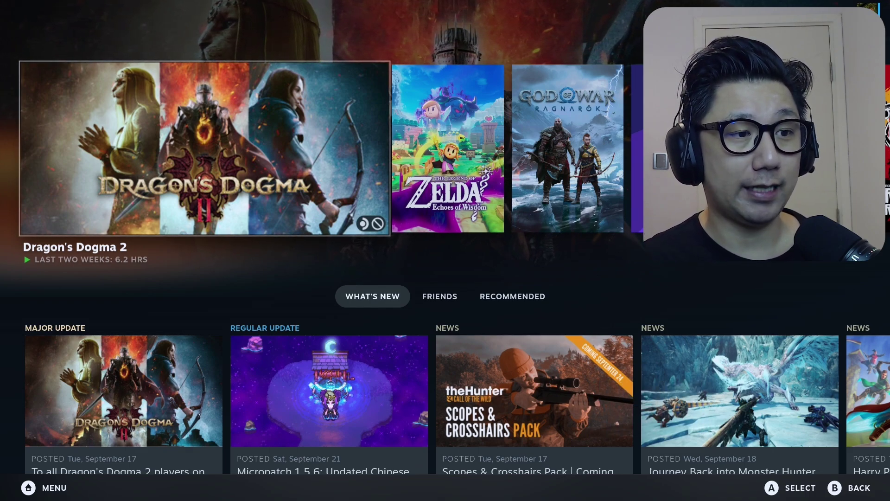
{"action": "key", "text": "Return"}
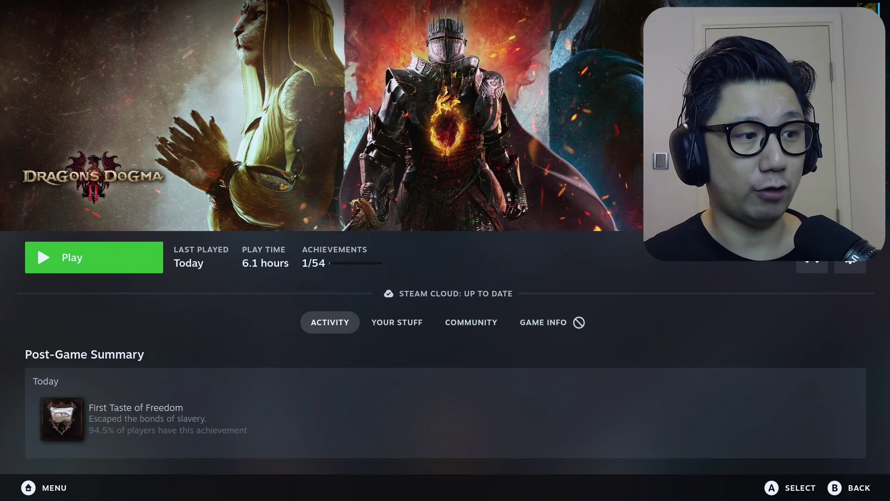
{"action": "key", "text": "Right"}
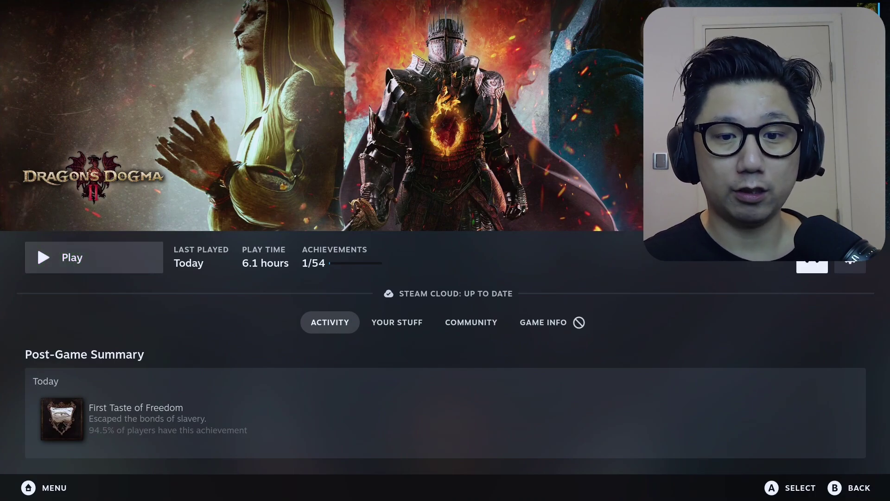
{"action": "key", "text": "Return"}
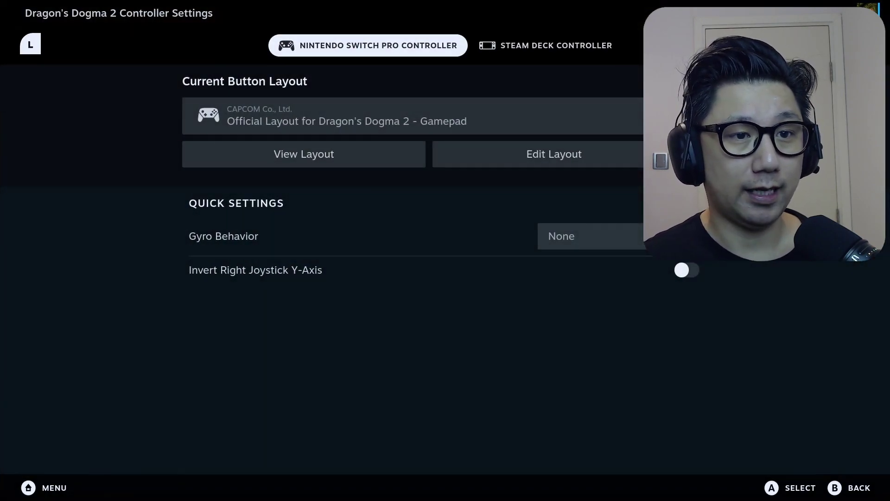
{"action": "key", "text": "Right"}
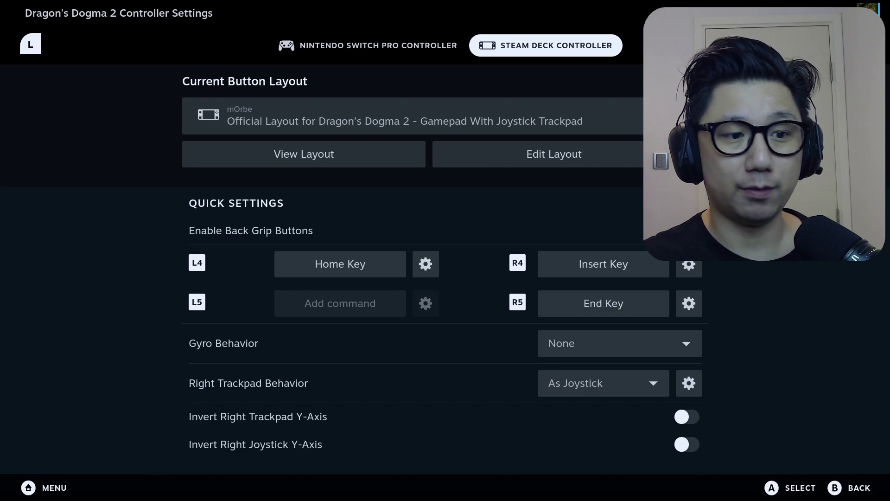
{"action": "key", "text": "Down"}
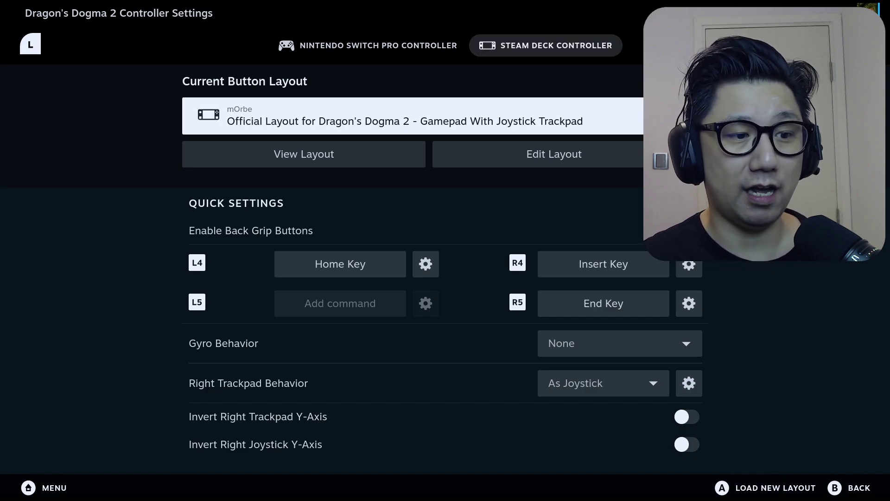
{"action": "key", "text": "Down"}
{"action": "key", "text": "Down"}
{"action": "key", "text": "Down"}
{"action": "key", "text": "Left"}
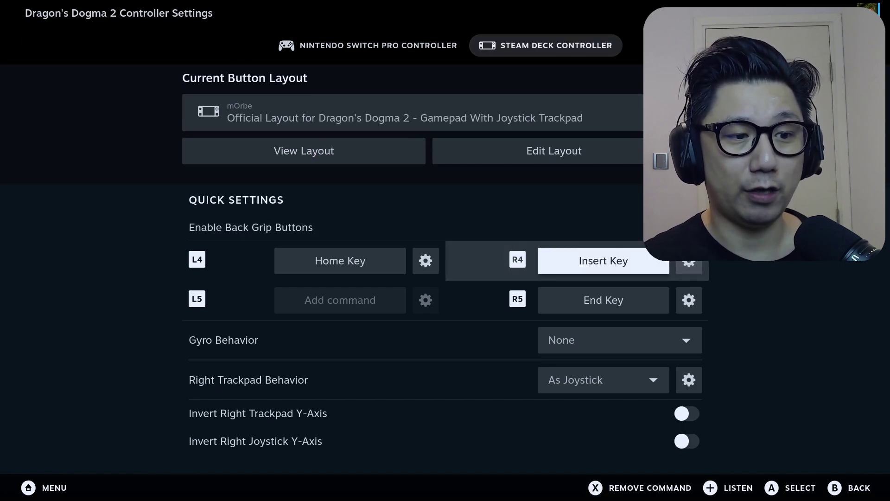
{"action": "key", "text": "Left"}
{"action": "key", "text": "Right"}
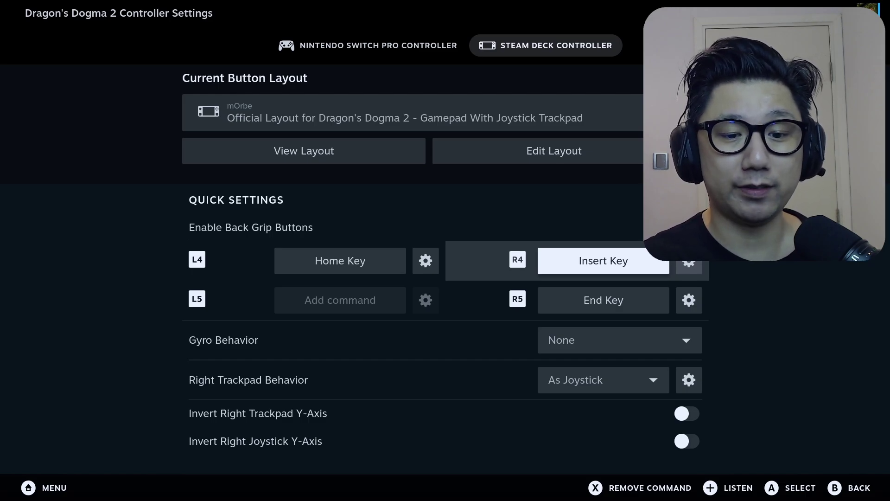
{"action": "key", "text": "Escape"}
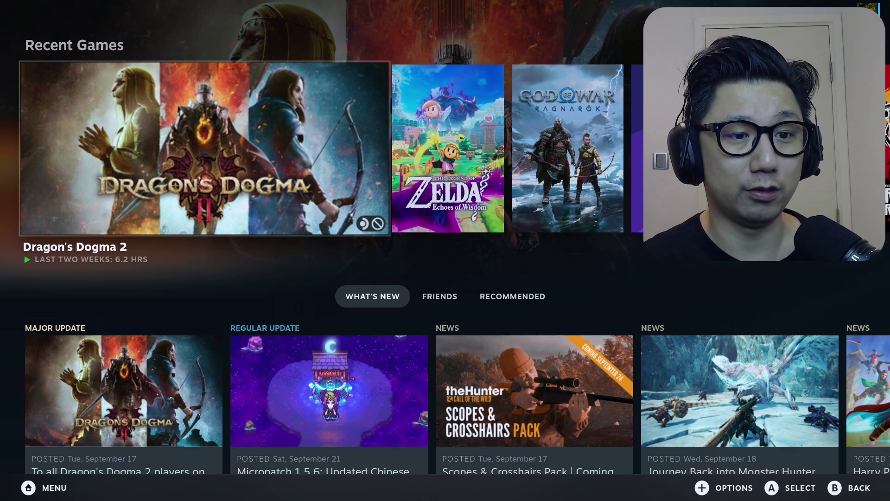
{"action": "key", "text": "Right"}
{"action": "key", "text": "Left"}
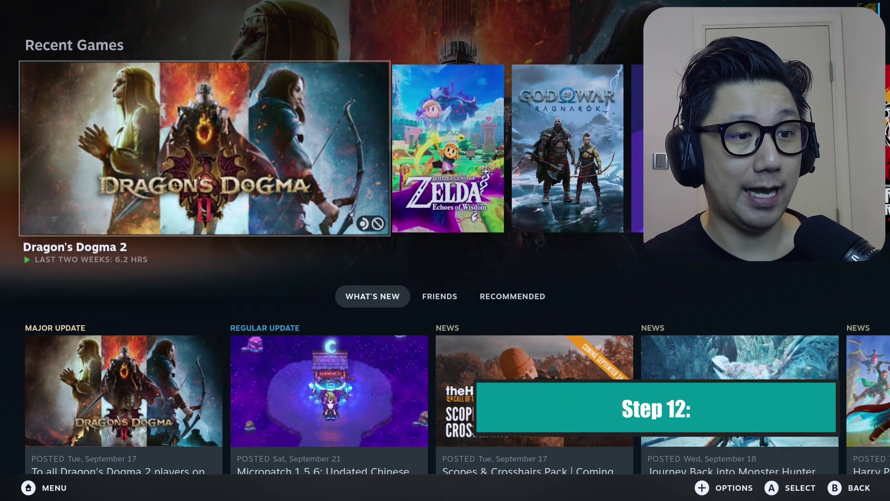
Launch Dragon's Dogma 2, close the REFramework menu and load from the last save
{"action": "key", "text": "Return"}
{"action": "key", "text": "Return"}
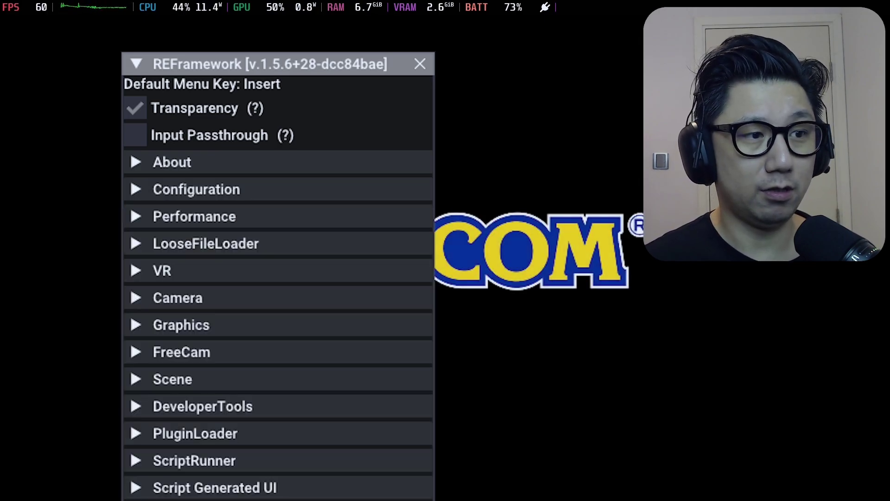
{"action": "key", "text": "Insert"}
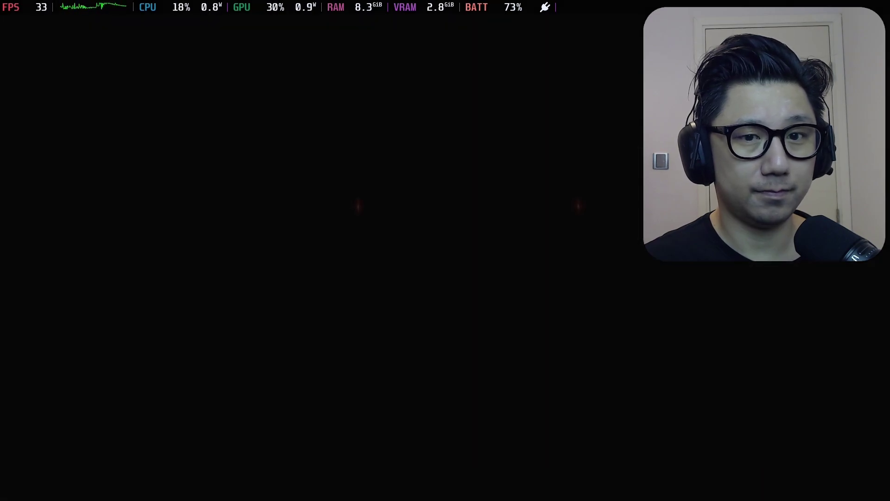
{"action": "key", "text": "Return"}
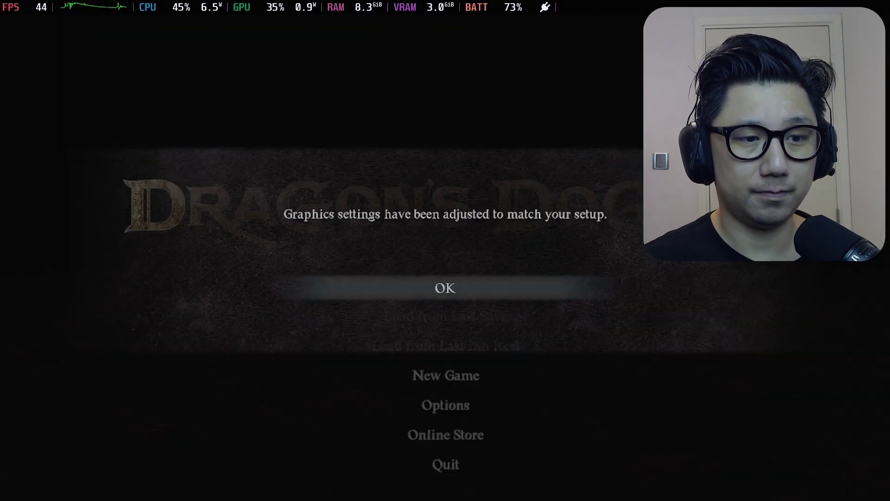
{"action": "key", "text": "Return"}
{"action": "key", "text": "Return"}
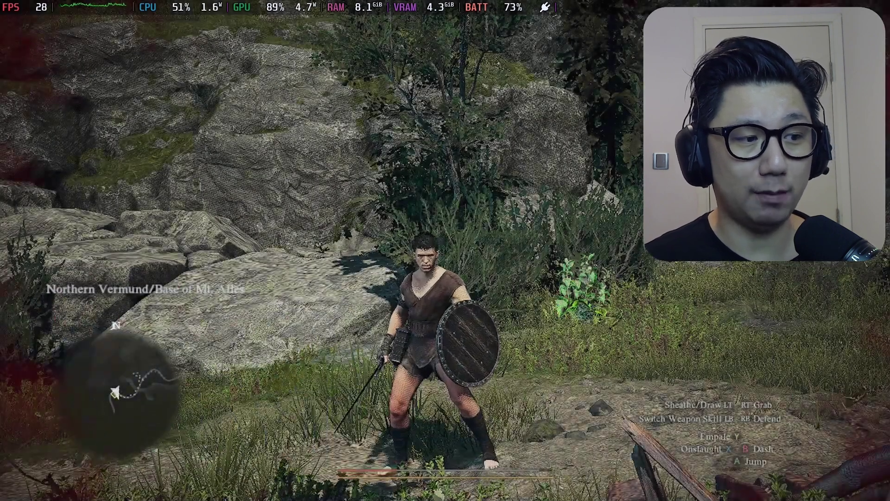
Via Pause > System > Options > Graphics, turn DLSS Super Resolution off
{"action": "key", "text": "Escape"}
{"action": "key", "text": "Up"}
{"action": "key", "text": "Up"}
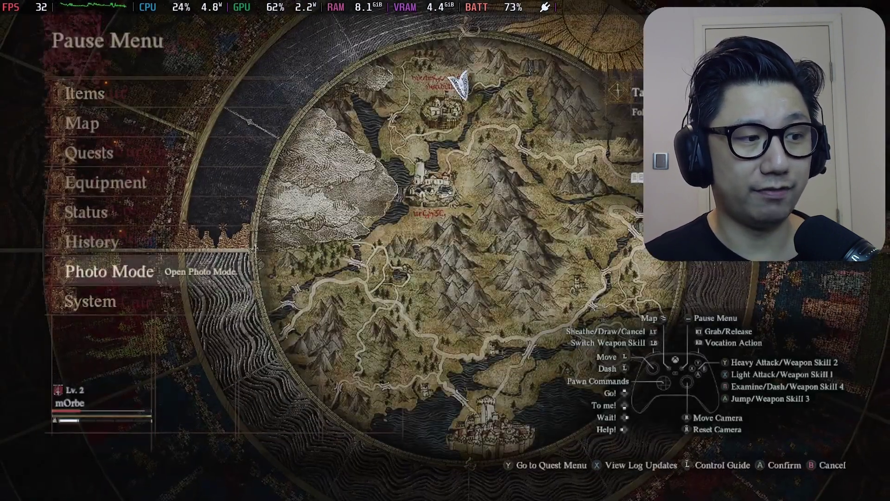
{"action": "key", "text": "Up"}
{"action": "key", "text": "Up"}
{"action": "key", "text": "Down"}
{"action": "key", "text": "Down"}
{"action": "key", "text": "Down"}
{"action": "key", "text": "Return"}
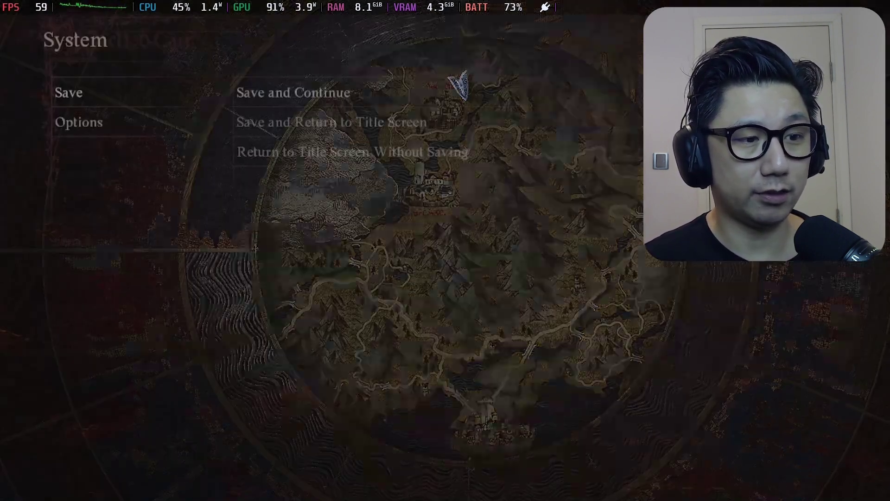
{"action": "key", "text": "Down"}
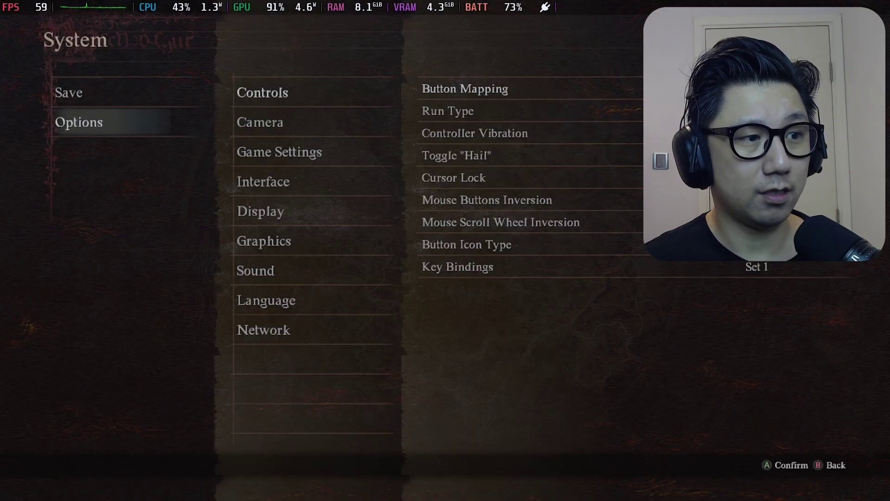
{"action": "key", "text": "Return"}
{"action": "key", "text": "Up"}
{"action": "key", "text": "Up"}
{"action": "key", "text": "Up"}
{"action": "key", "text": "Up"}
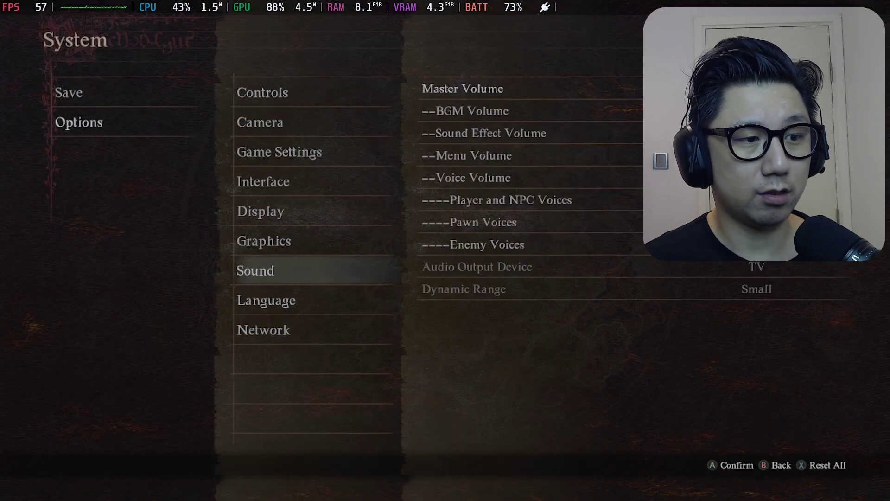
{"action": "key", "text": "Return"}
{"action": "key", "text": "Down"}
{"action": "key", "text": "Down"}
{"action": "key", "text": "Down"}
{"action": "key", "text": "Down"}
{"action": "key", "text": "Down"}
{"action": "key", "text": "Down"}
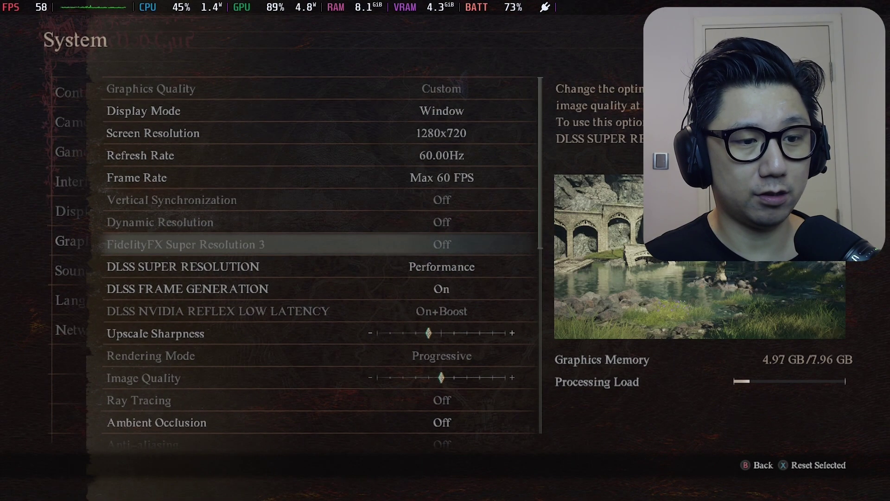
{"action": "key", "text": "Down"}
{"action": "key", "text": "Right"}
{"action": "key", "text": "Right"}
Save the graphics change with DLSS off and return to gameplay
{"action": "key", "text": "Escape"}
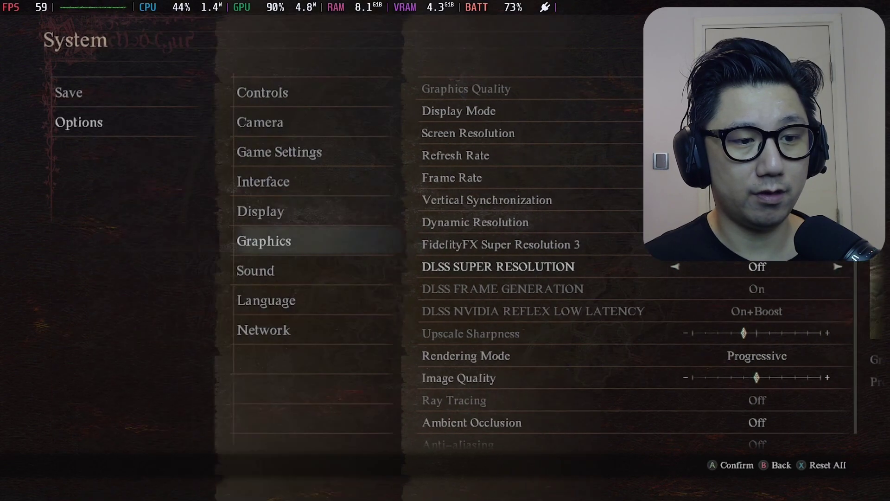
{"action": "key", "text": "Escape"}
{"action": "key", "text": "Return"}
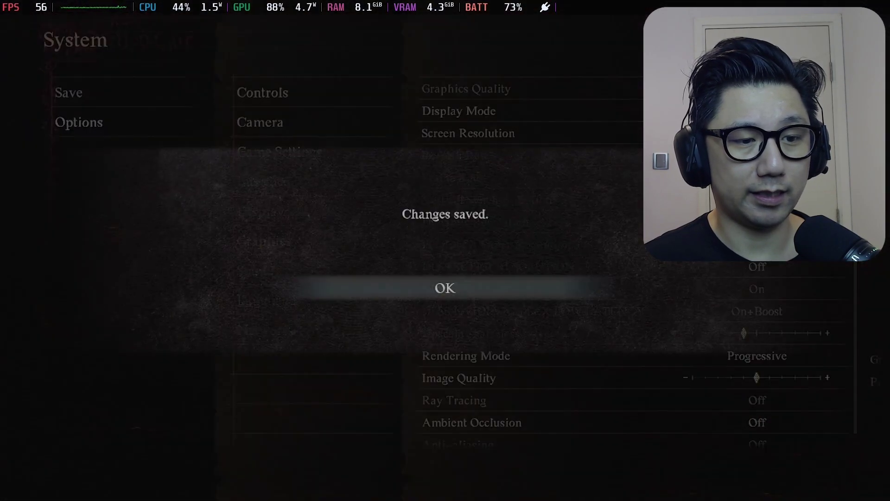
{"action": "key", "text": "Return"}
{"action": "key", "text": "Escape"}
{"action": "key", "text": "Escape"}
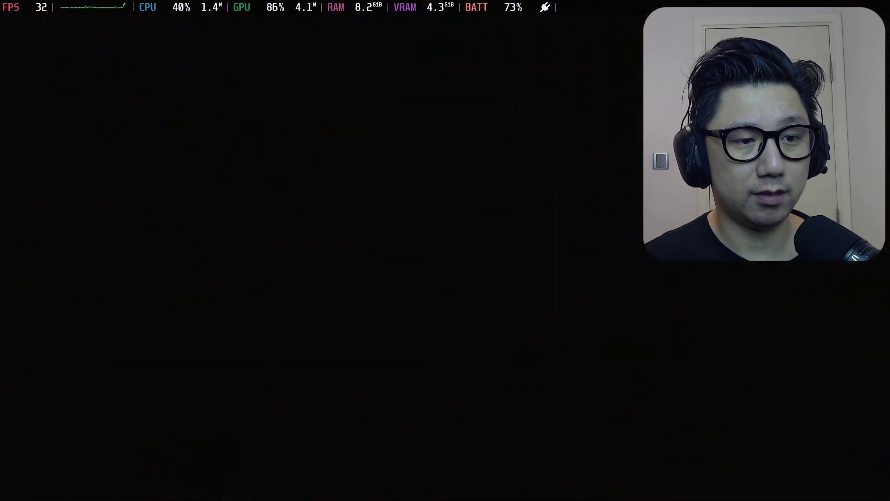
{"action": "key", "text": "Escape"}
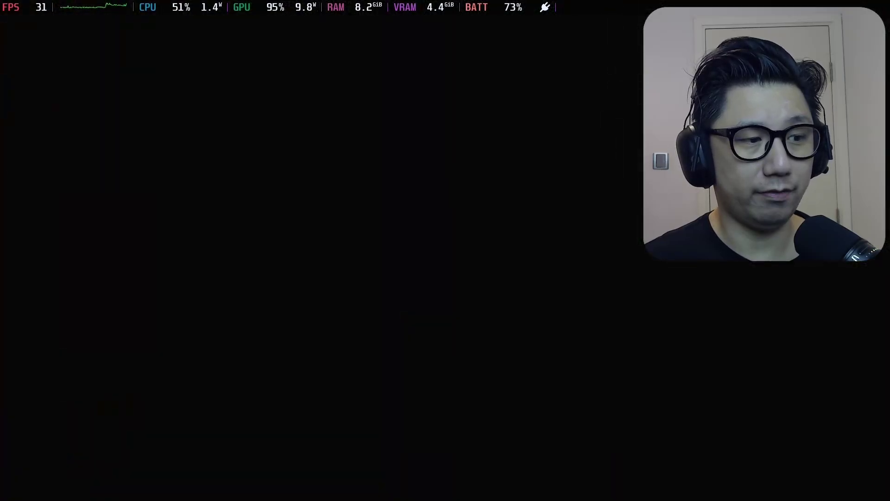
Reopen the Graphics settings and set DLSS Super Resolution back to Performance
{"action": "key", "text": "Up"}
{"action": "key", "text": "Return"}
{"action": "key", "text": "Down"}
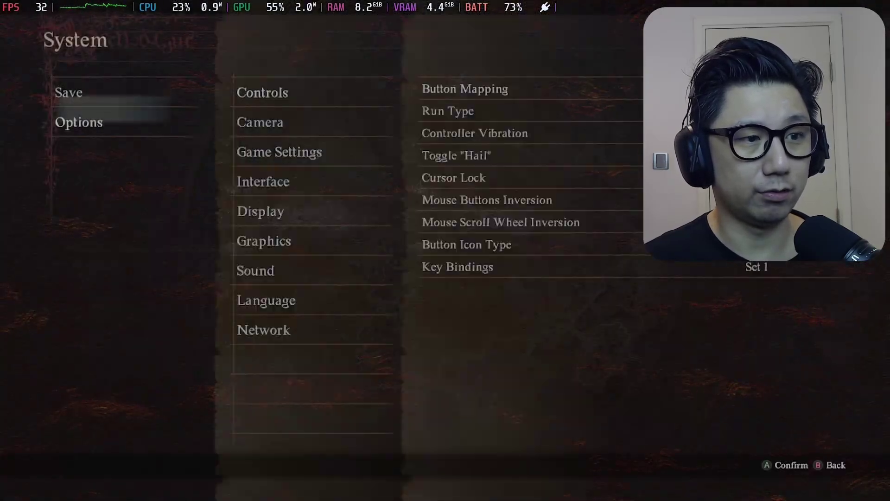
{"action": "key", "text": "Return"}
{"action": "key", "text": "Up"}
{"action": "key", "text": "Up"}
{"action": "key", "text": "Up"}
{"action": "key", "text": "Up"}
{"action": "key", "text": "Return"}
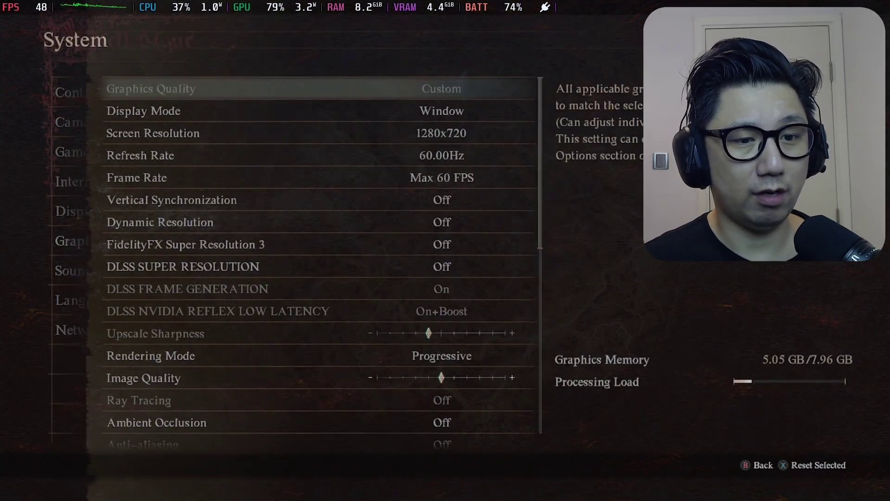
{"action": "key", "text": "Down"}
{"action": "key", "text": "Down"}
{"action": "key", "text": "Down"}
{"action": "key", "text": "Down"}
{"action": "key", "text": "Down"}
{"action": "key", "text": "Down"}
{"action": "key", "text": "Down"}
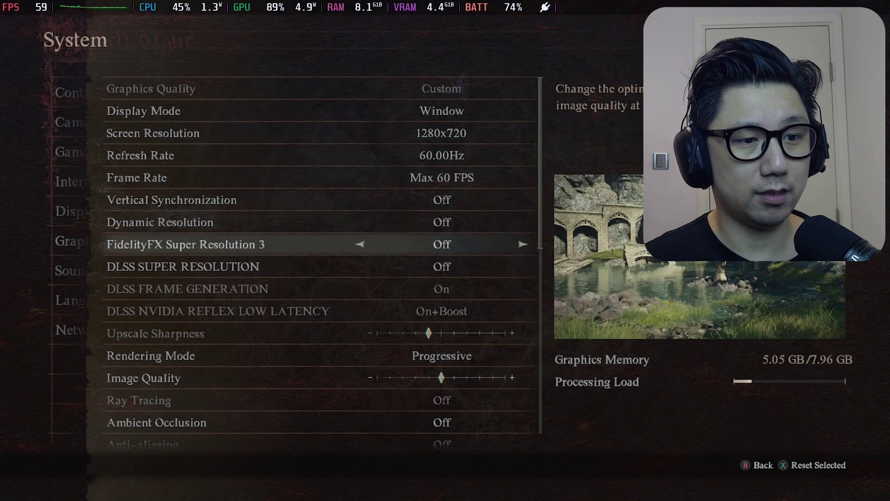
{"action": "key", "text": "Down"}
{"action": "key", "text": "Right"}
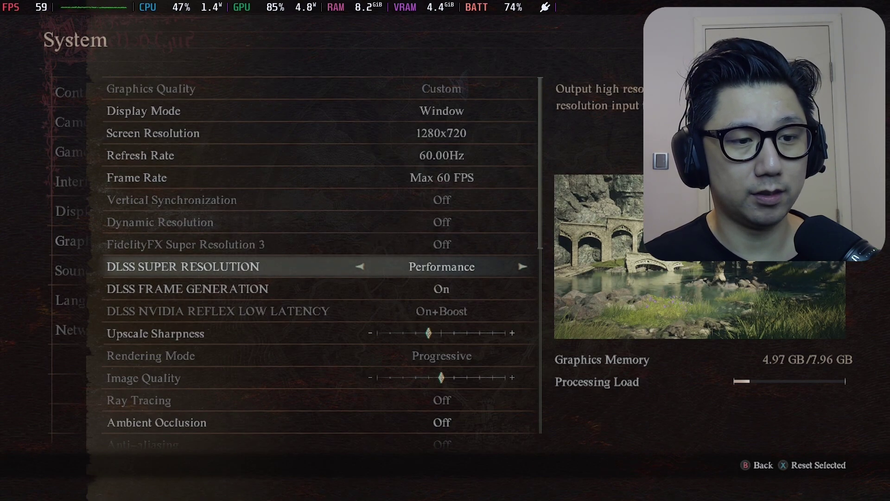
Save the Performance setting, dismiss the notice and resume field gameplay
{"action": "key", "text": "Escape"}
{"action": "key", "text": "Return"}
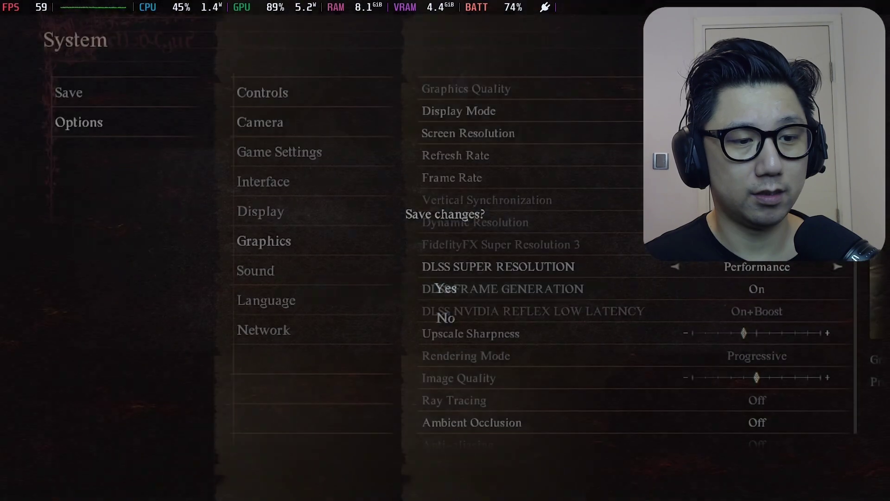
{"action": "key", "text": "Return"}
{"action": "key", "text": "Escape"}
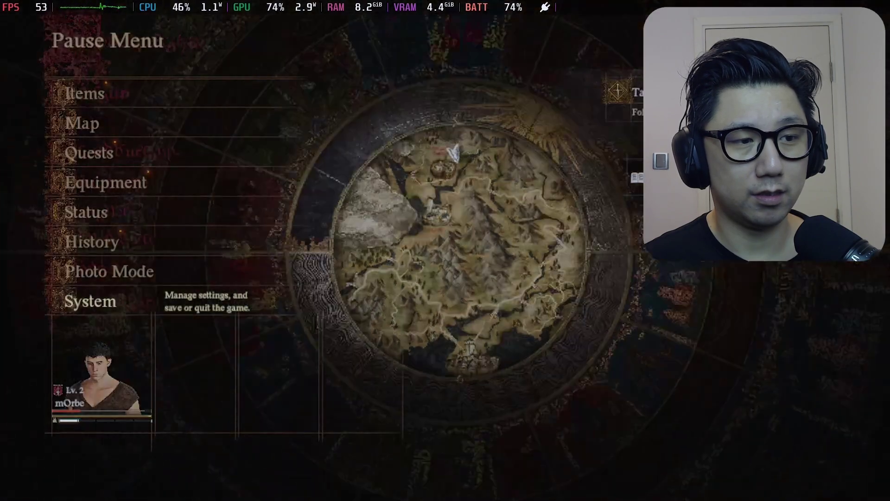
{"action": "key", "text": "Escape"}
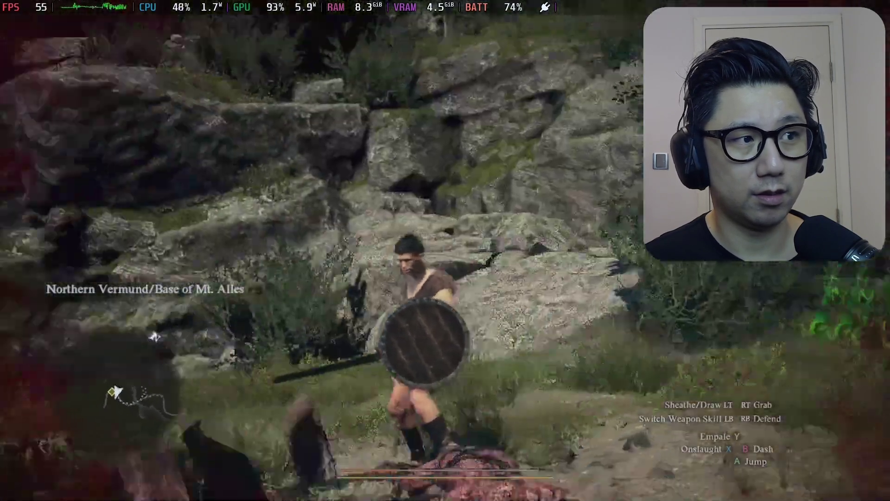